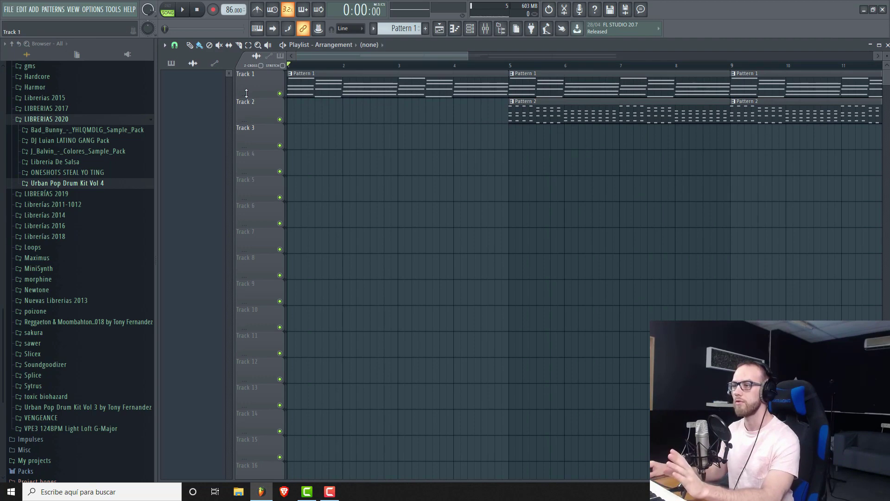
Open the Serum #2 instrument from the channel rack and examine its Echo Sound Works X Keys electric piano presets.
left_click(470, 29)
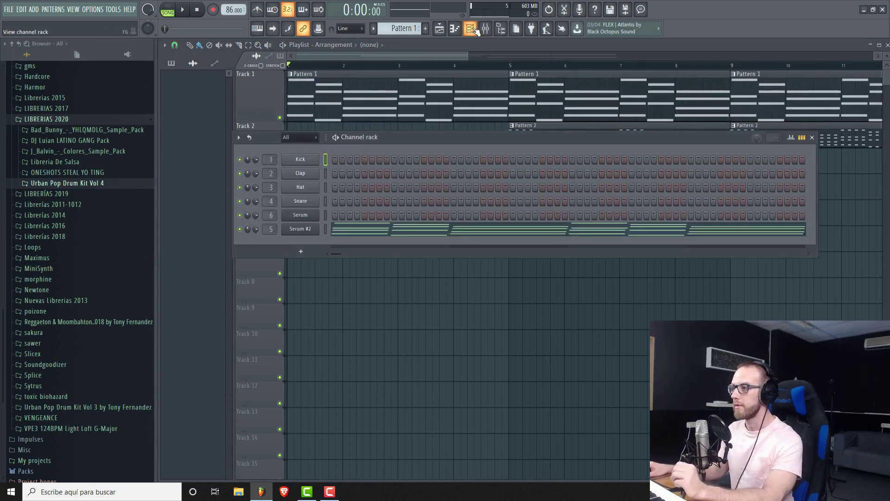
left_click(303, 232)
left_click_drag(446, 169, 414, 54)
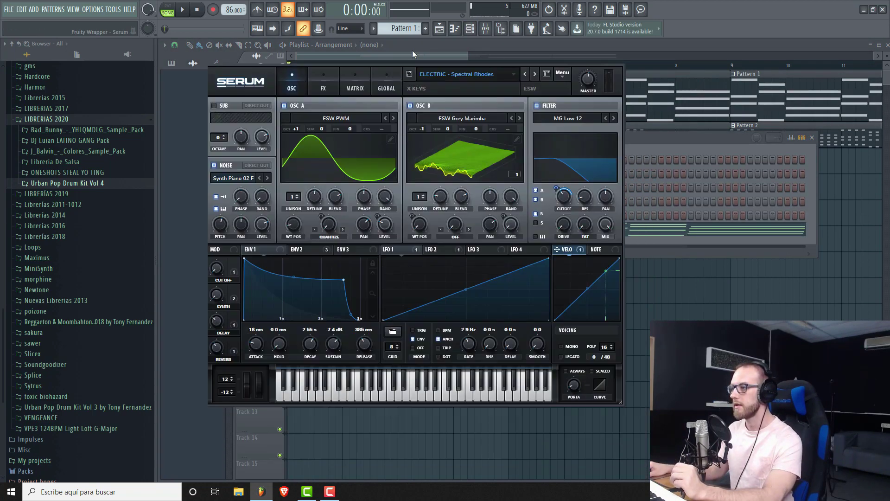
left_click(463, 70)
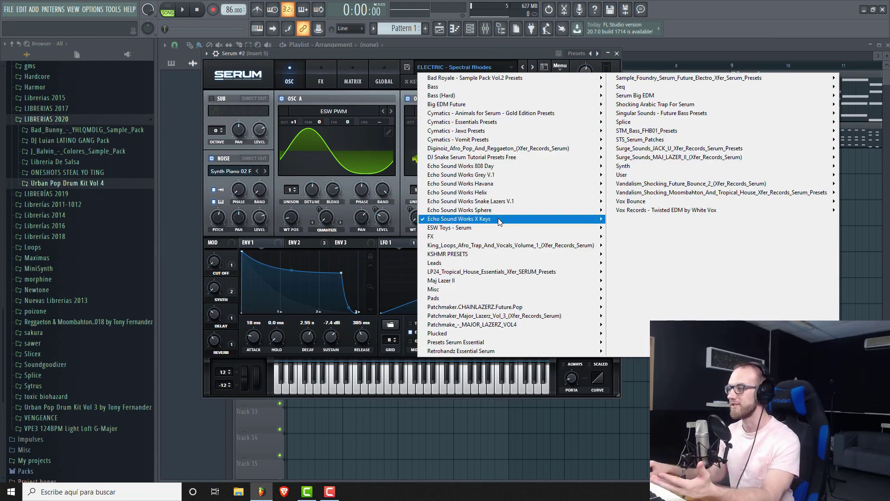
mouse_move(500, 221)
mouse_move(649, 240)
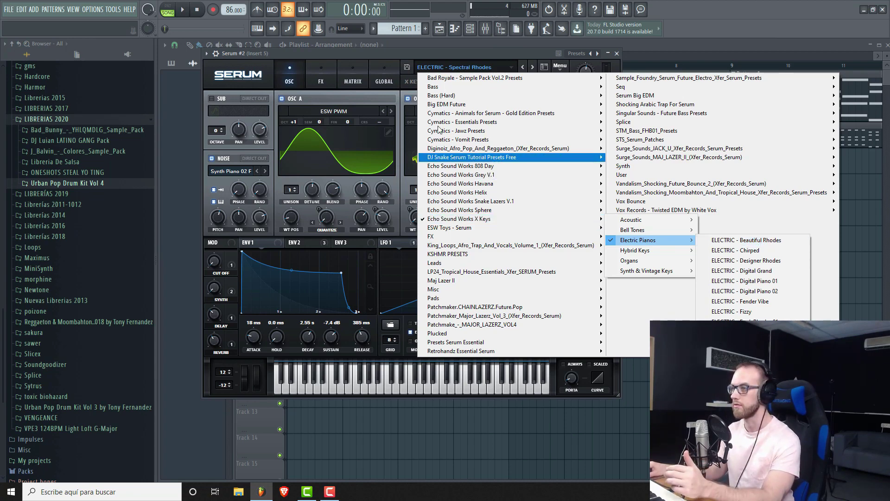
left_click(422, 54)
Open the Serum #2 notes of Pattern 1 in the piano roll and examine the chord progression.
left_click(386, 200)
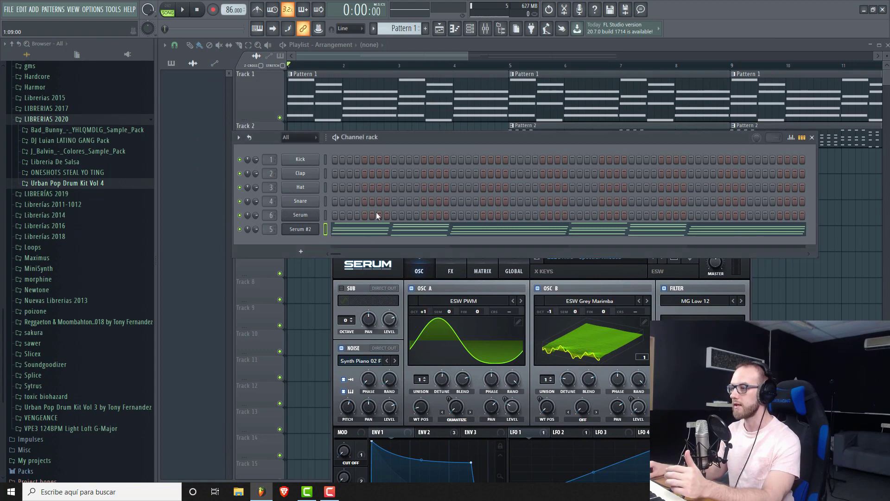
left_click(375, 232)
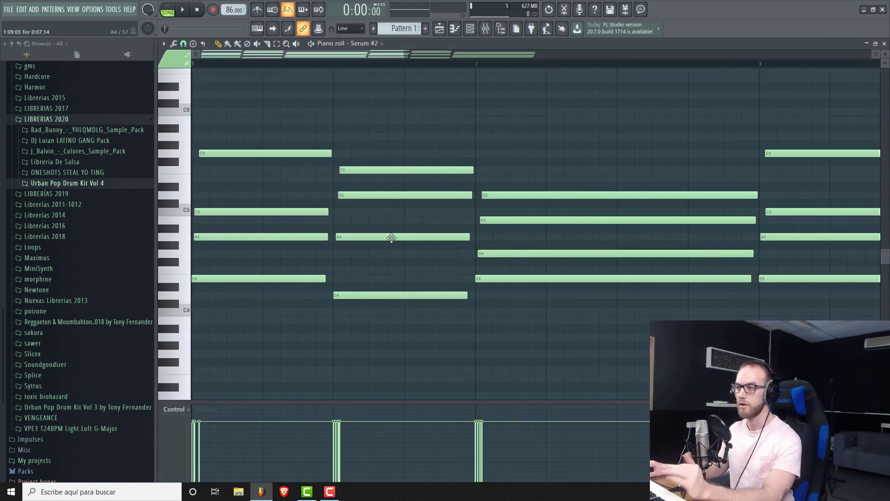
left_click_drag(404, 54, 457, 55)
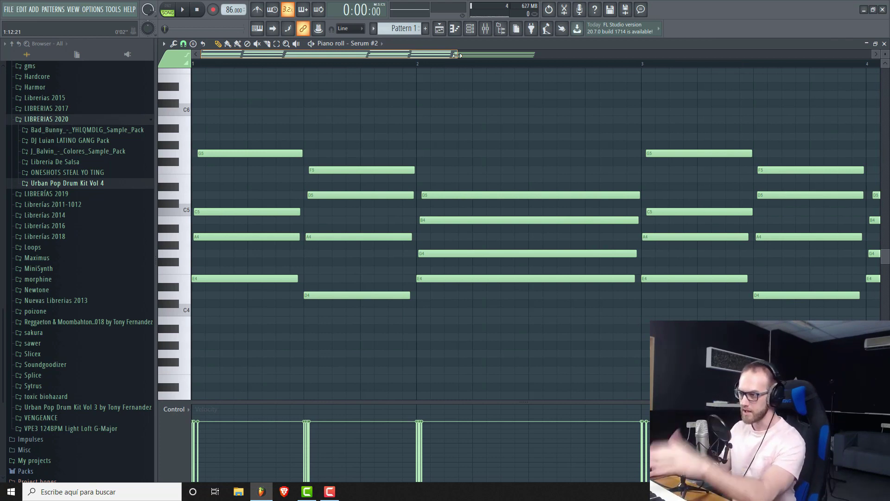
left_click_drag(457, 54, 566, 72)
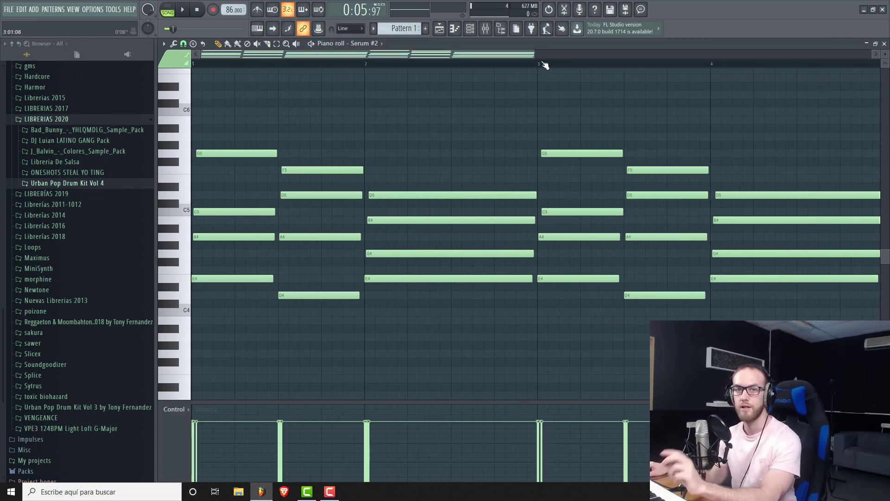
left_click_drag(527, 58, 484, 79)
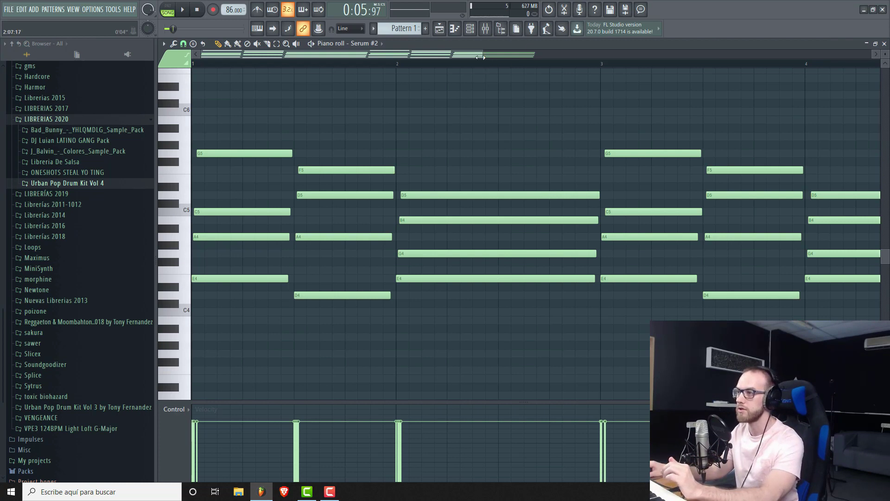
left_click_drag(480, 57, 398, 76)
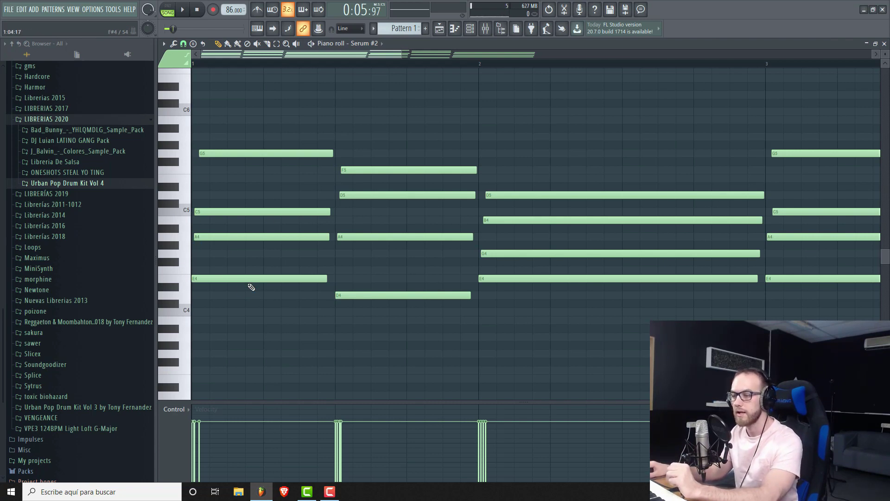
Switch to pattern mode and compare the first chord with its lowest note raised to E5 and returned to E4.
left_click_drag(201, 277, 169, 177)
key("l")
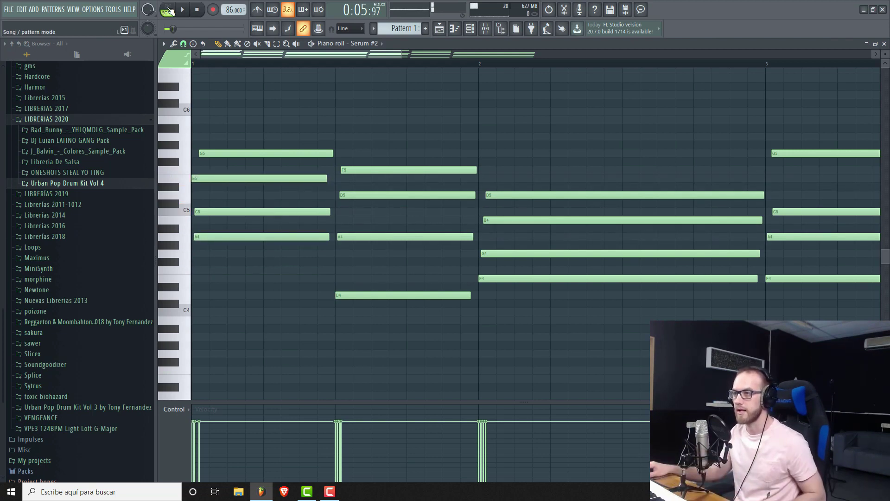
key("space")
key("space")
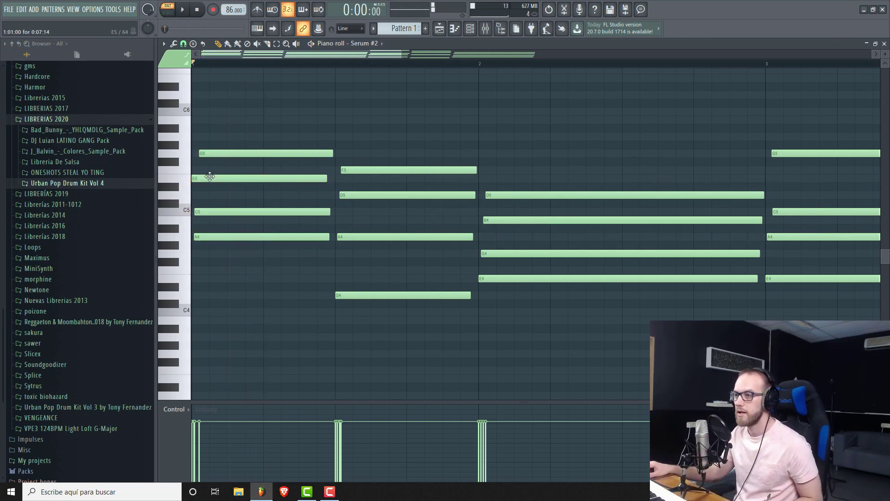
left_click_drag(210, 178, 201, 275)
key("space")
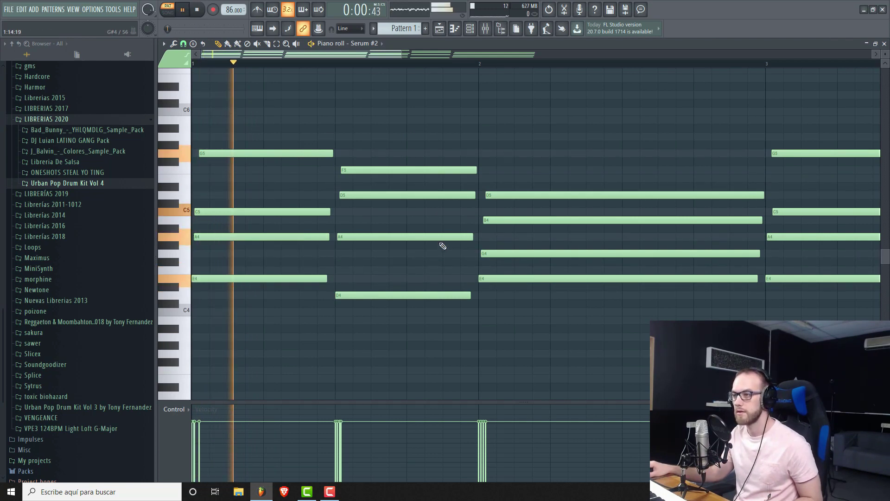
key("space")
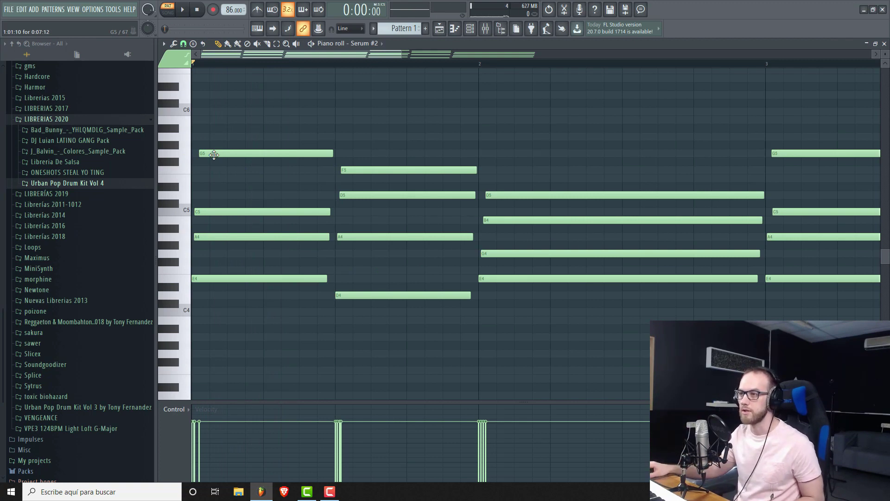
Set the piano roll snap to 1/4 beat and audition the first chord with its top note moved up to A5.
left_click(183, 43)
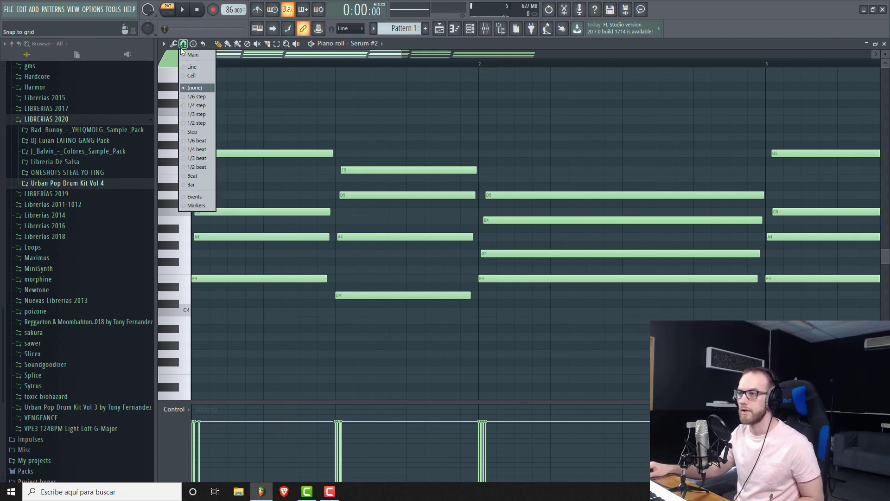
left_click(196, 152)
left_click_drag(220, 154, 218, 137)
key("space")
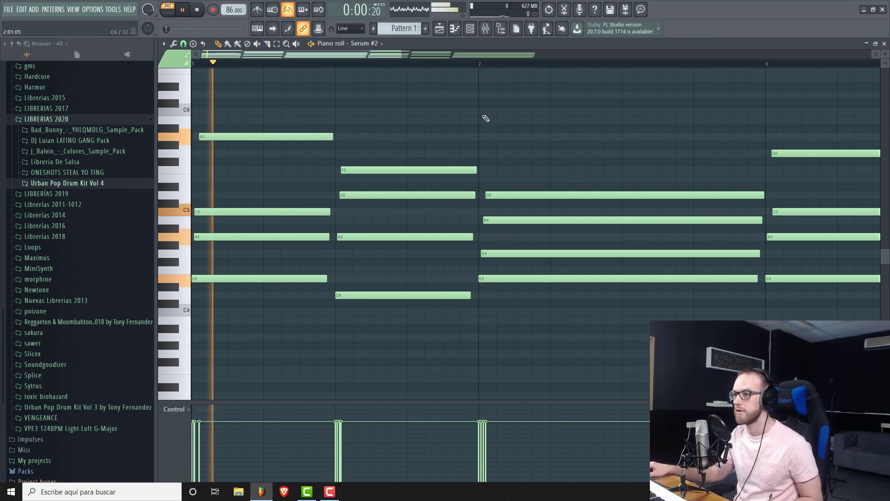
key("space")
Try the first chord with its lowest note raised an octave to E5 and play the pattern.
left_click_drag(202, 278, 202, 179)
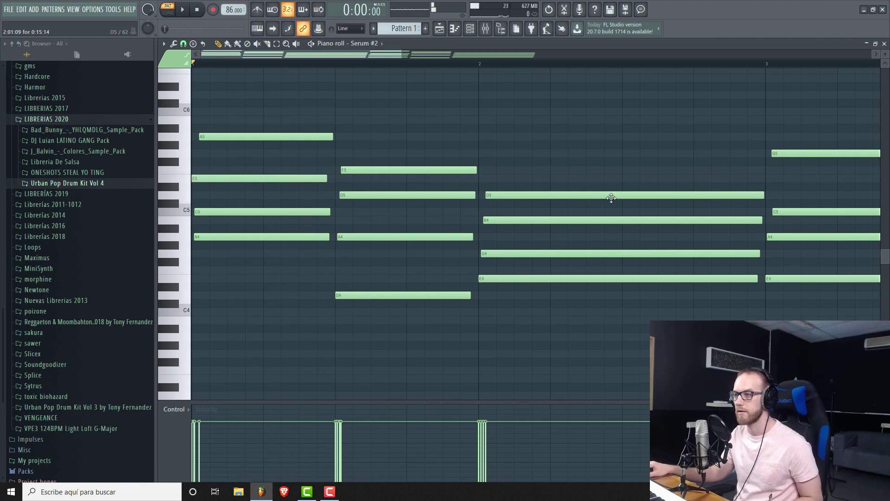
key("space")
key("space")
Restore the first chord's raised notes to E4 and G5, and play the pattern.
left_click_drag(226, 178, 200, 278)
left_click_drag(217, 137, 216, 153)
key("space")
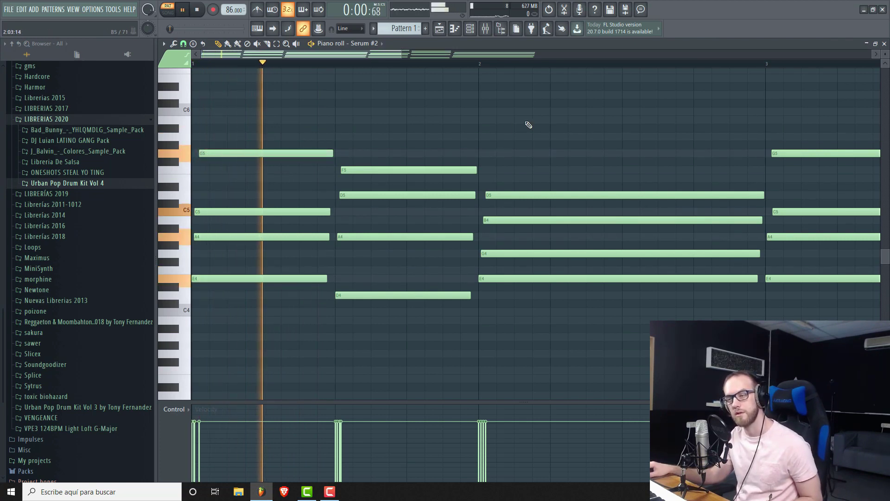
key("space")
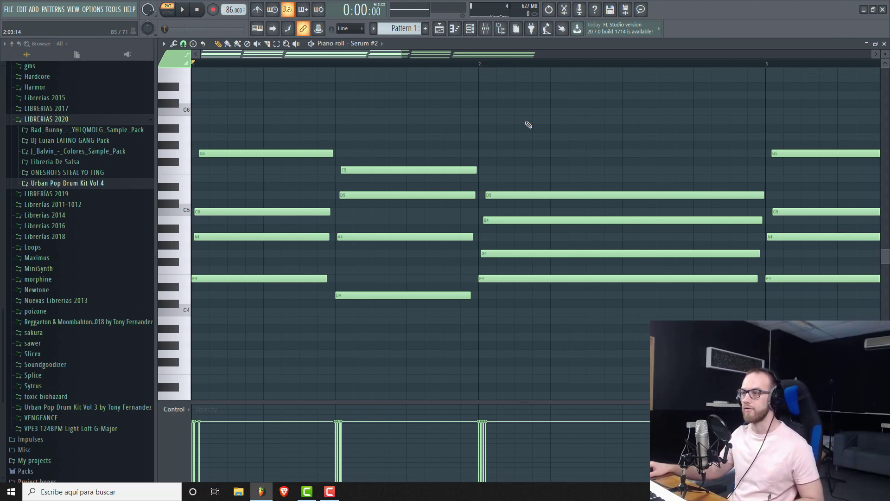
Preview keys on the piano roll keyboard from C4 up to B4.
scroll(218, 315, "down", 2)
left_click(191, 260)
left_click(190, 247)
left_click(190, 205)
left_click(190, 176)
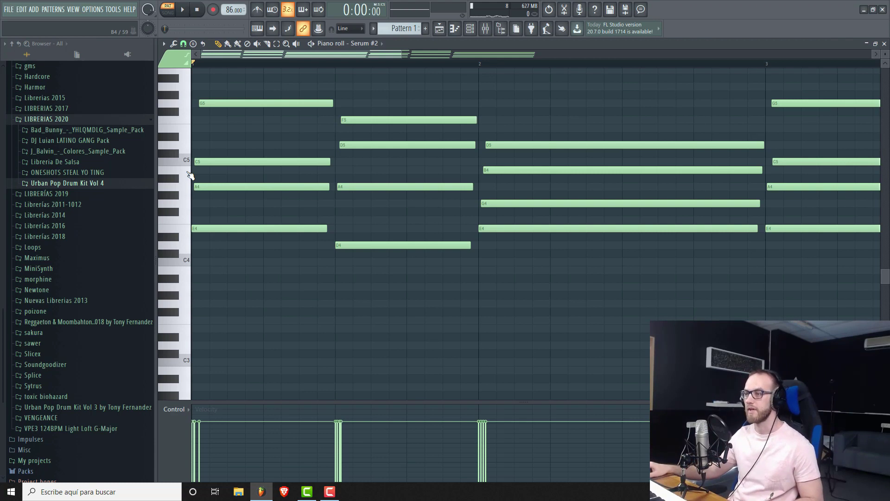
scroll(371, 277, "up", 2)
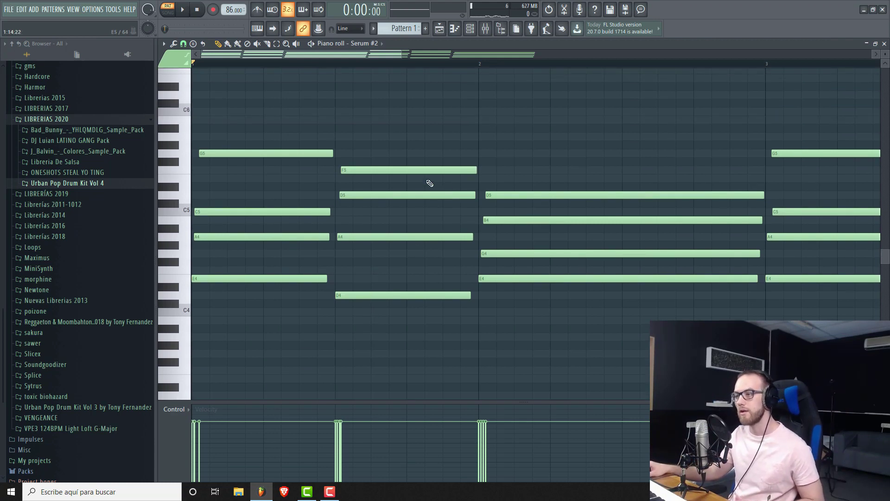
Preview the second chord's D5, F5, A4 and D4 notes one by one.
left_click(345, 195)
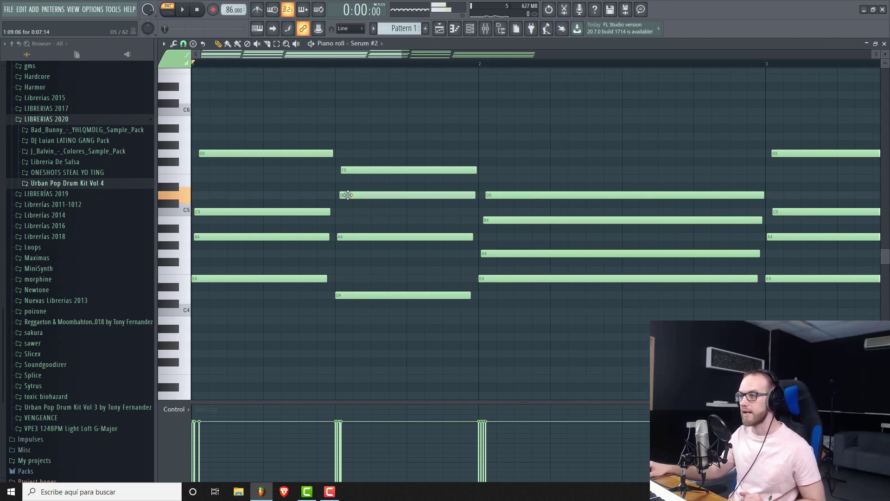
left_click(356, 172)
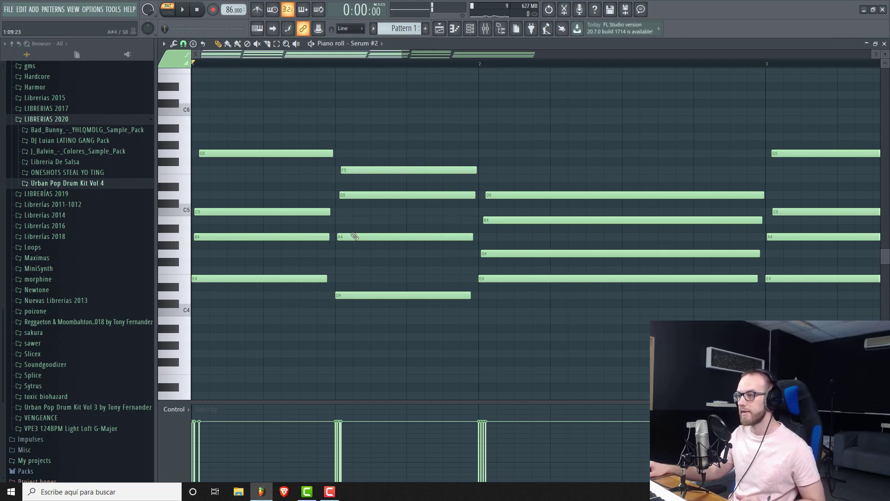
left_click(348, 237)
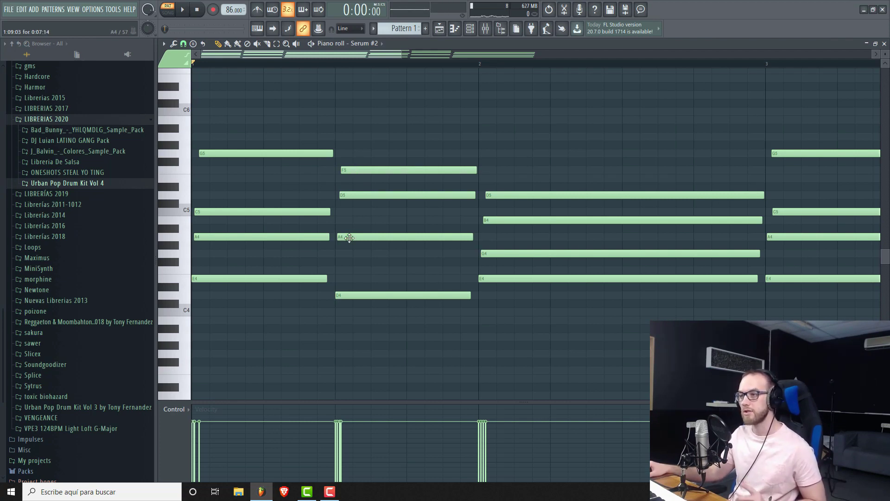
left_click(352, 296)
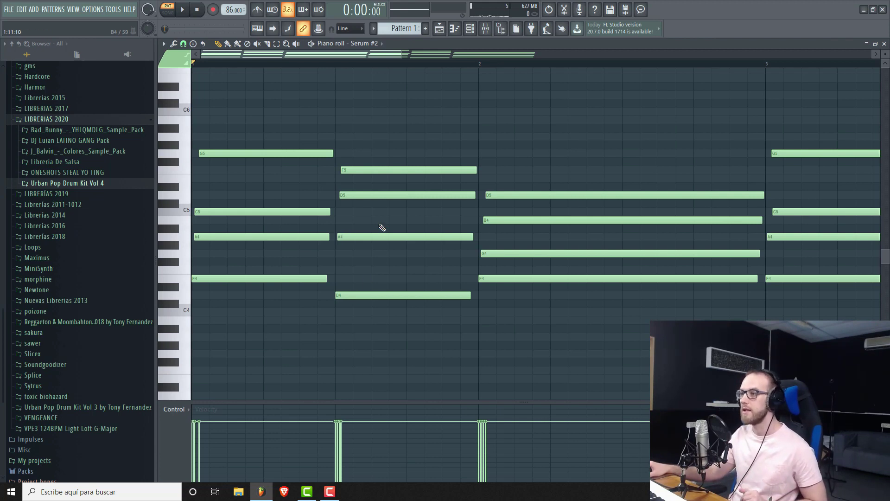
Try the second chord with its A4 note raised an octave to A5, playing from that chord's start.
left_click_drag(349, 240, 353, 138)
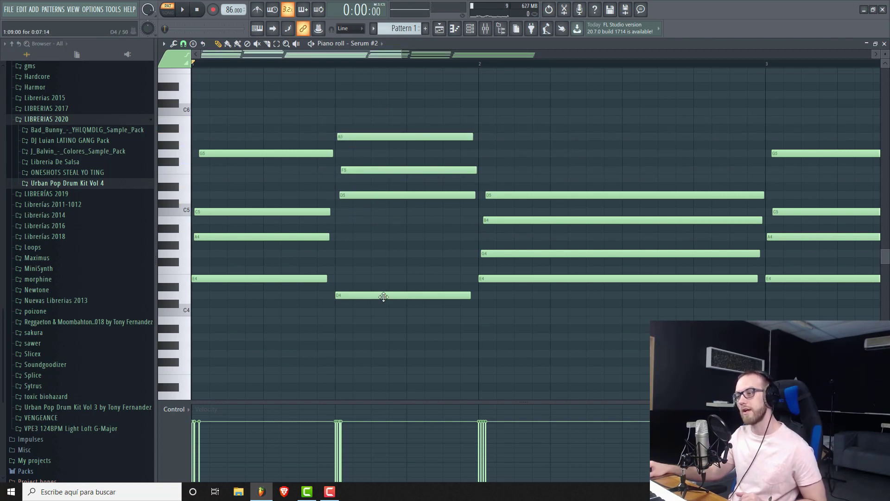
key("space")
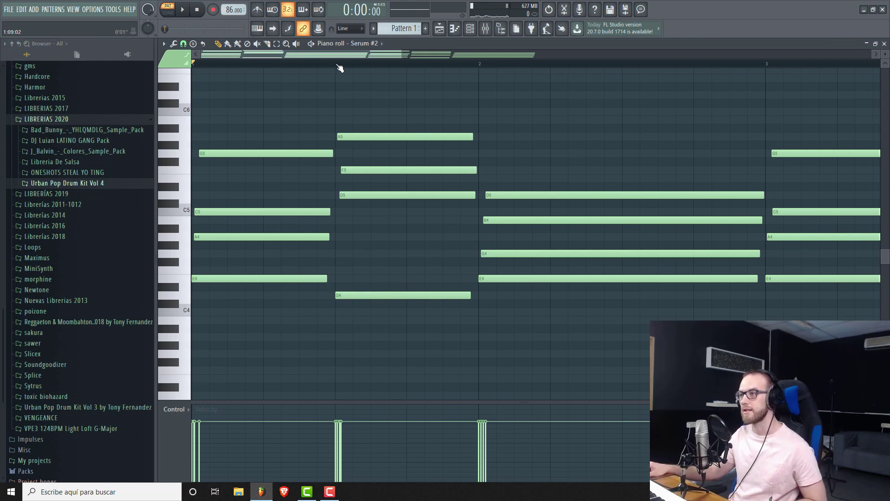
key("space")
key("space")
key("space")
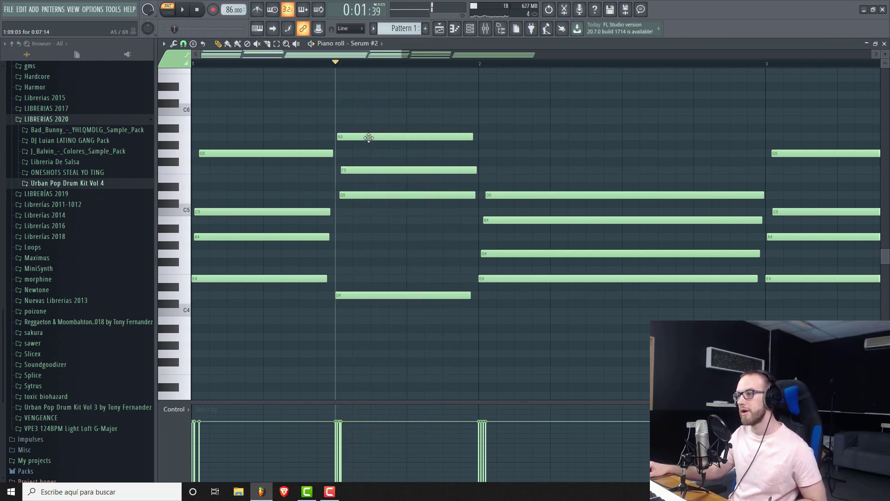
Return the second chord's top note to A4 and play from that chord's start.
left_click_drag(366, 135, 367, 236)
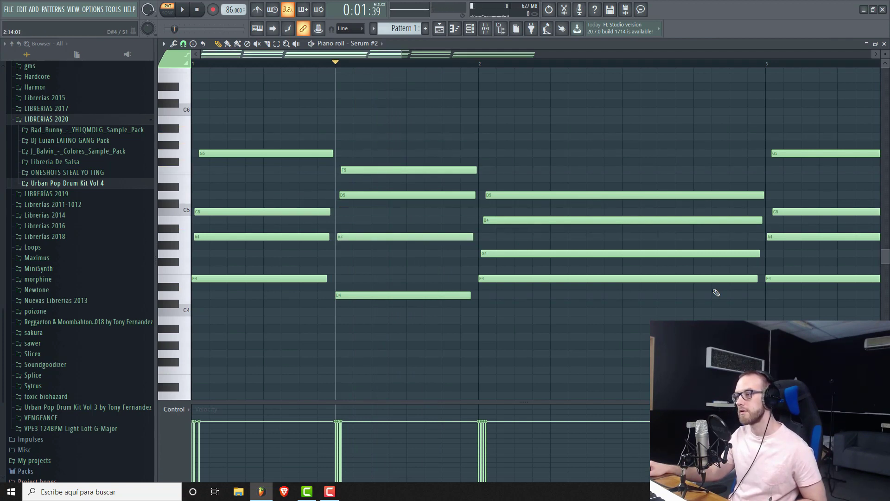
key("space")
key("space")
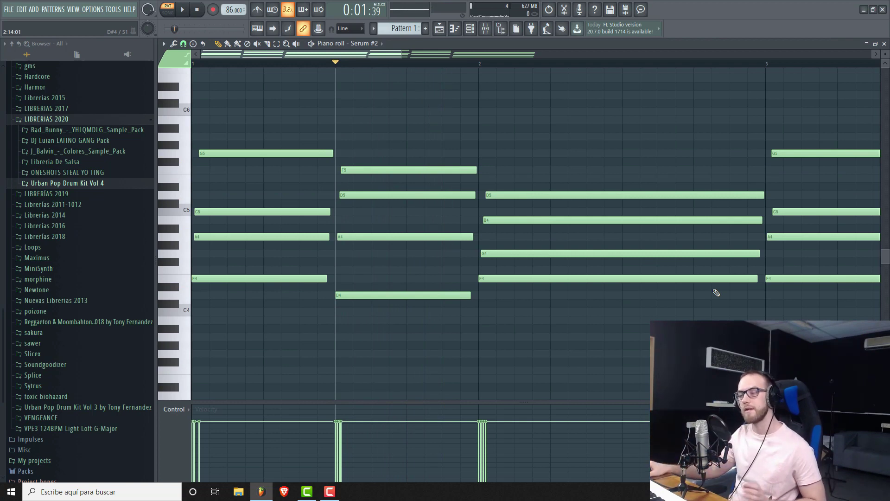
Play the pattern from the beginning to hear the first chord lead into the second.
key("Home")
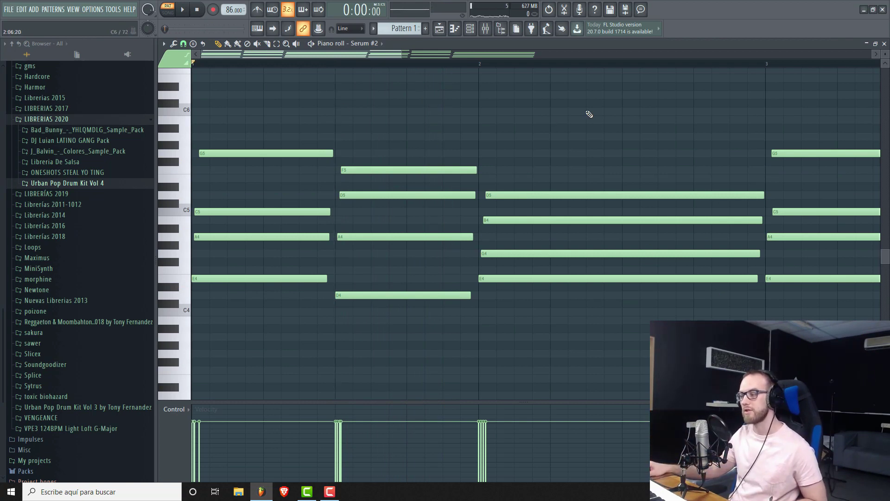
key("space")
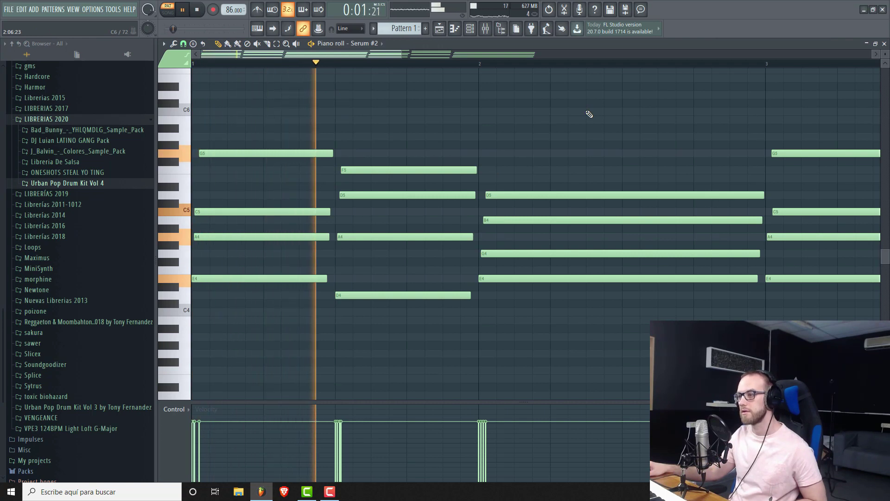
key("space")
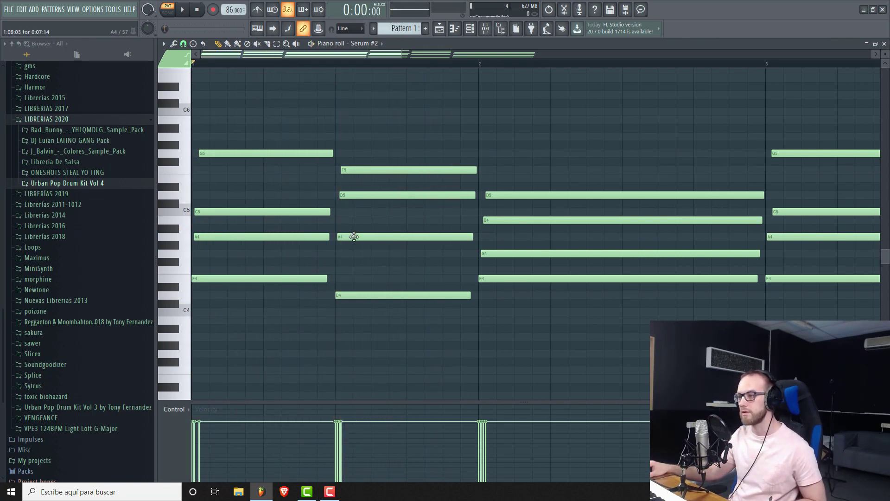
Raise the second chord's A4 note an octave to A5 and play the pattern from the beginning.
left_click_drag(354, 237, 357, 136)
key("space")
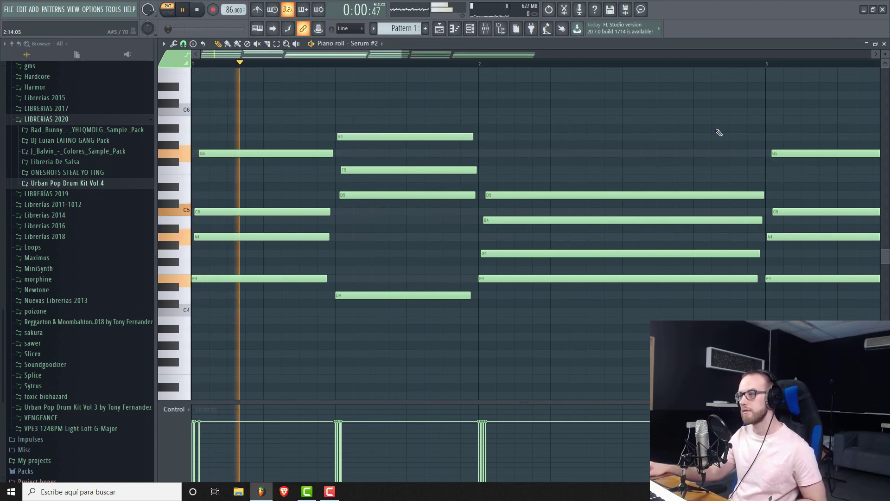
key("space")
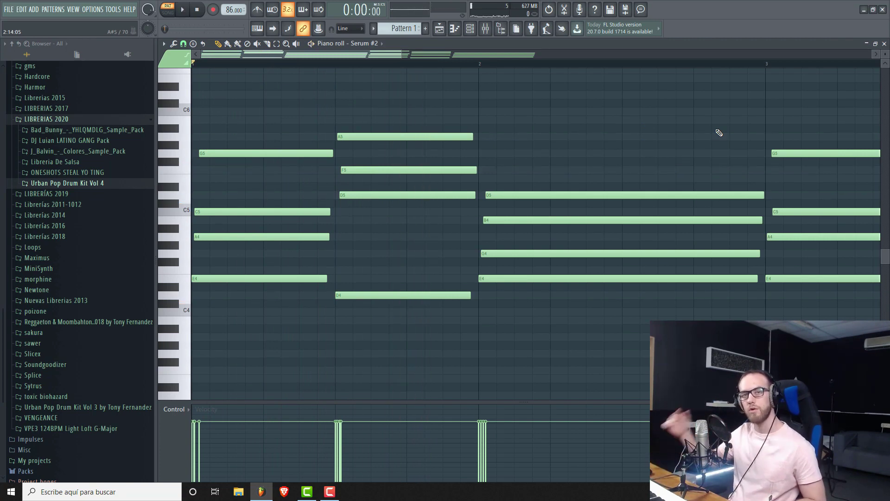
Return the second chord's top note to A4 and play the pattern from the beginning through the third chord.
left_click_drag(384, 138, 384, 238)
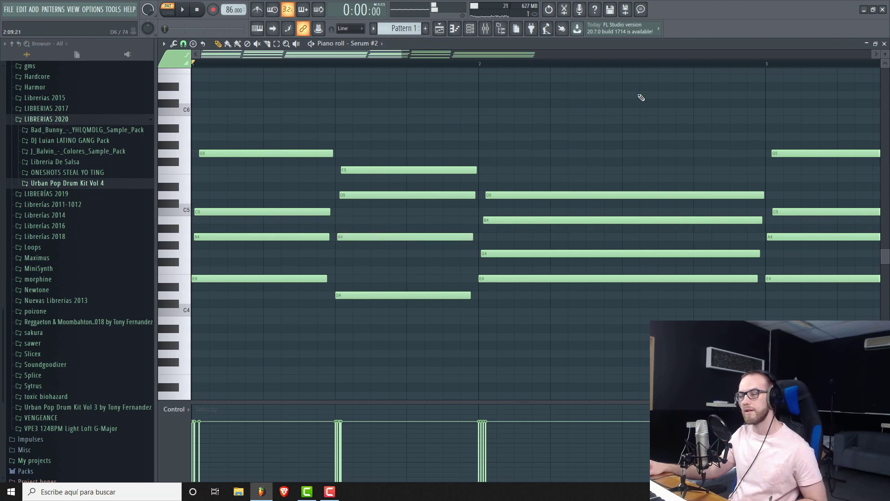
left_click_drag(405, 57, 533, 88)
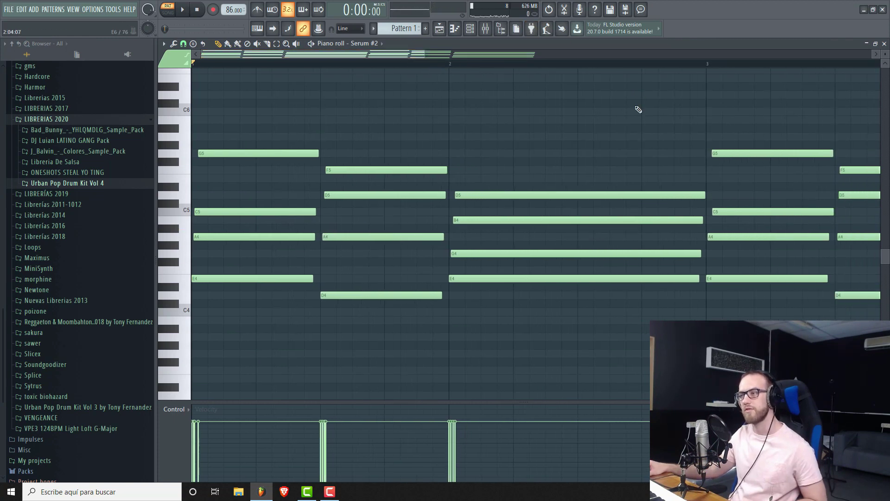
key("space")
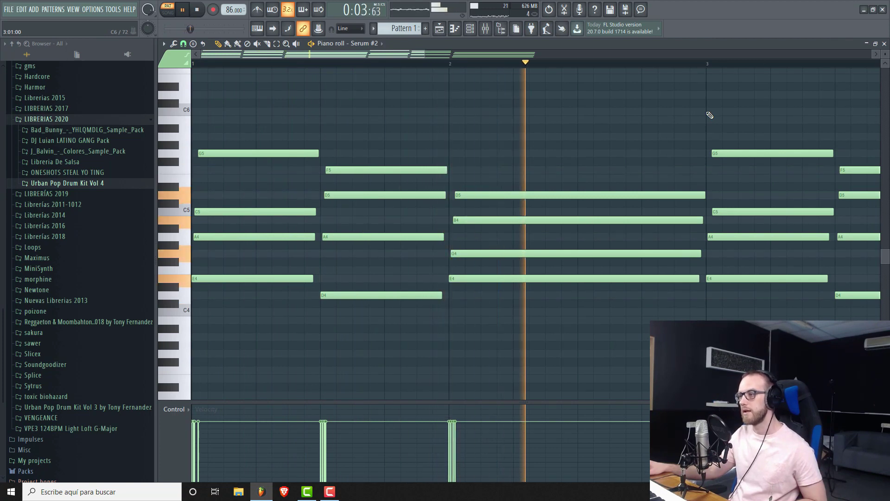
key("space")
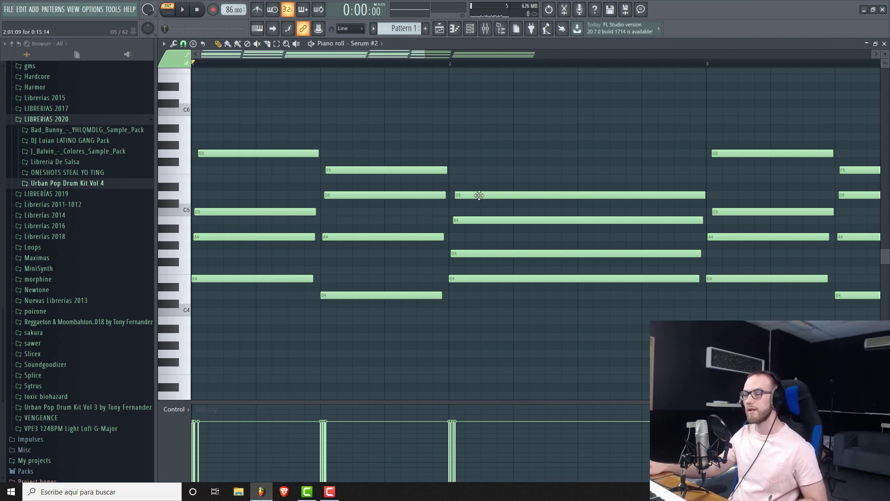
Try the third chord with its D5 note raised to E5, playing the pattern from the beginning.
left_click_drag(479, 195, 478, 178)
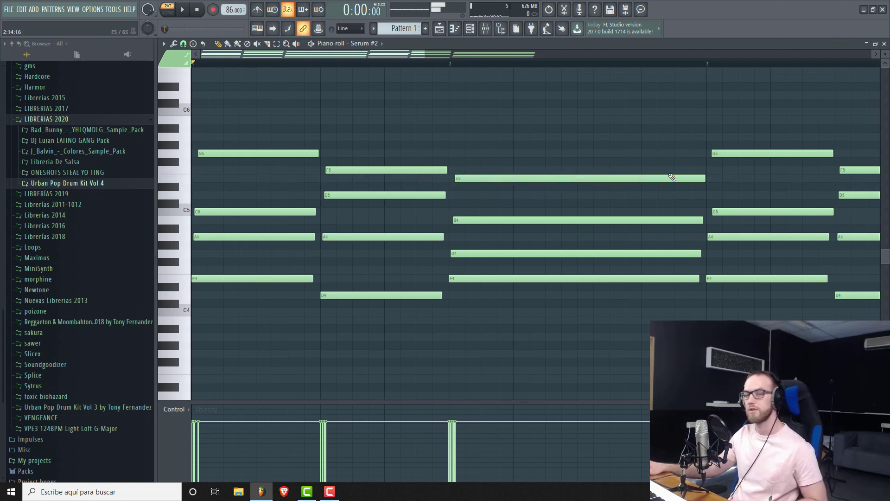
key("space")
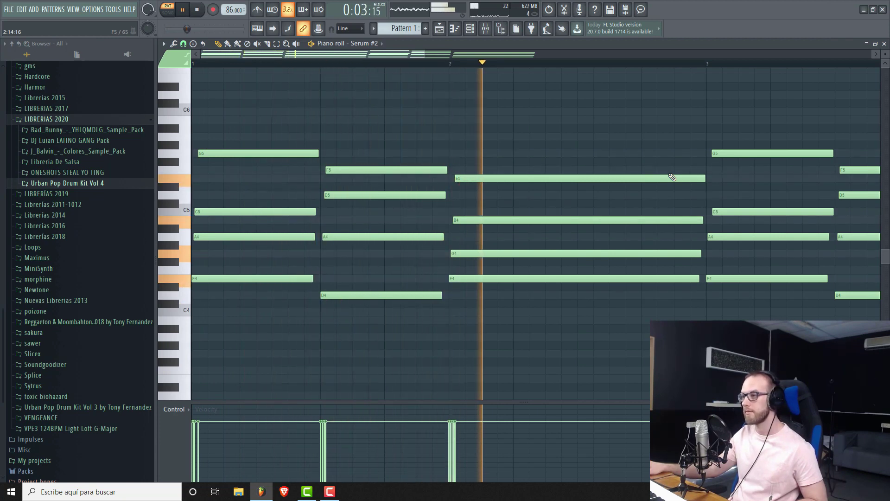
key("space")
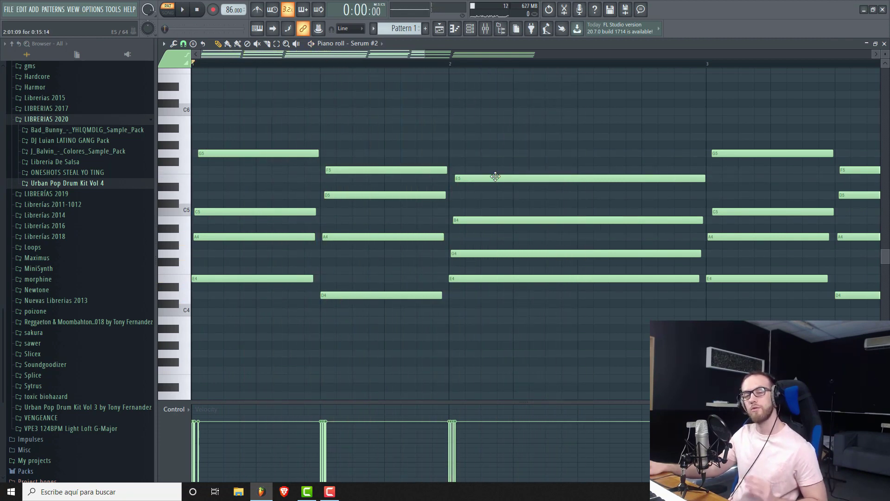
Return the third chord's top note to D5 and play the pattern from the beginning for comparison.
left_click_drag(478, 178, 478, 196)
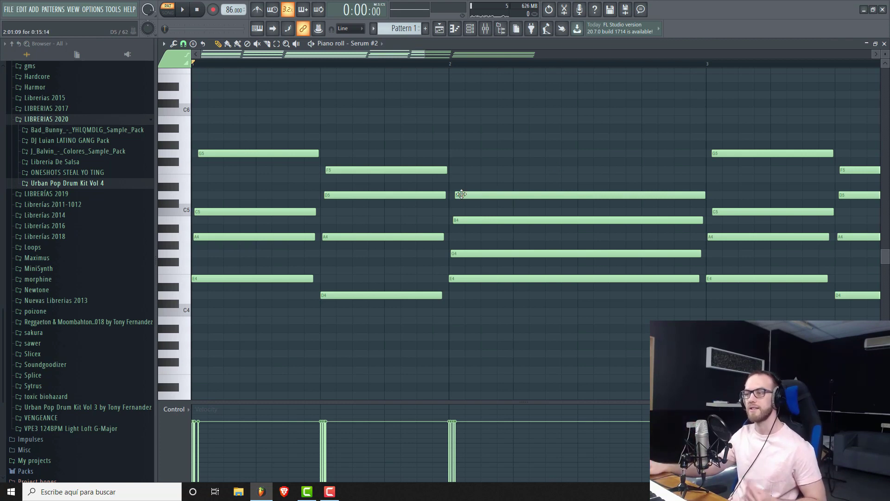
key("space")
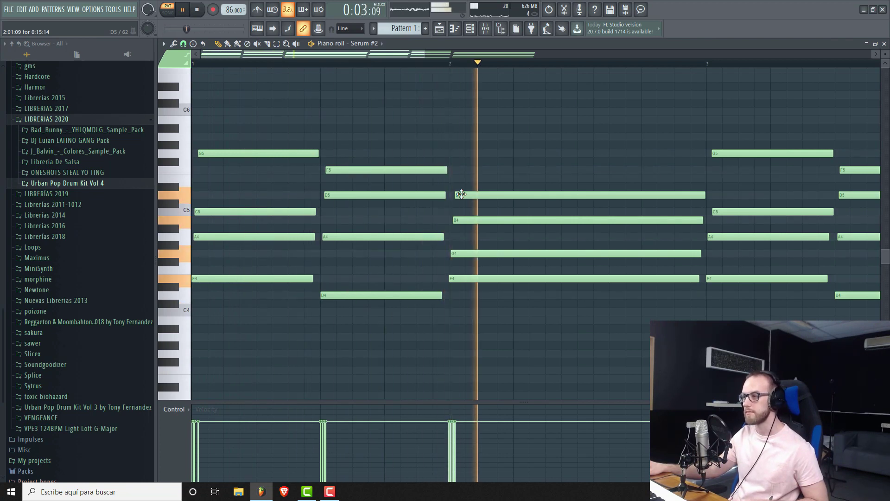
key("space")
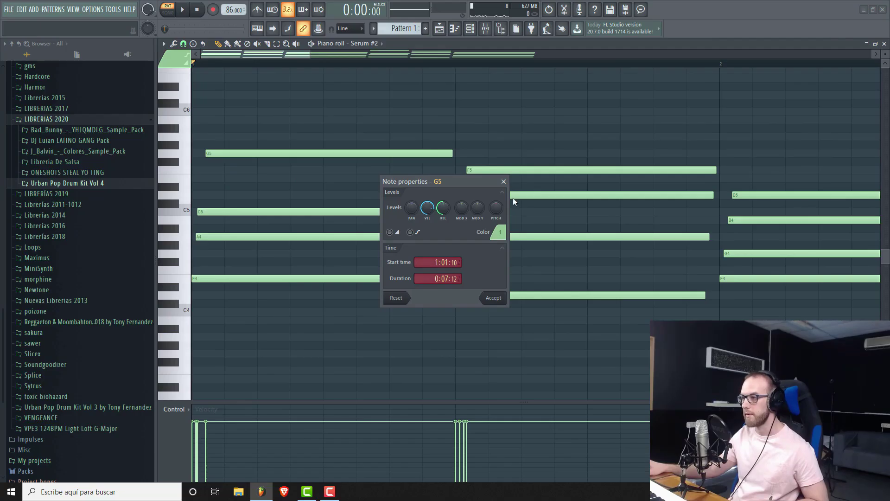
left_click(503, 181)
left_click(164, 44)
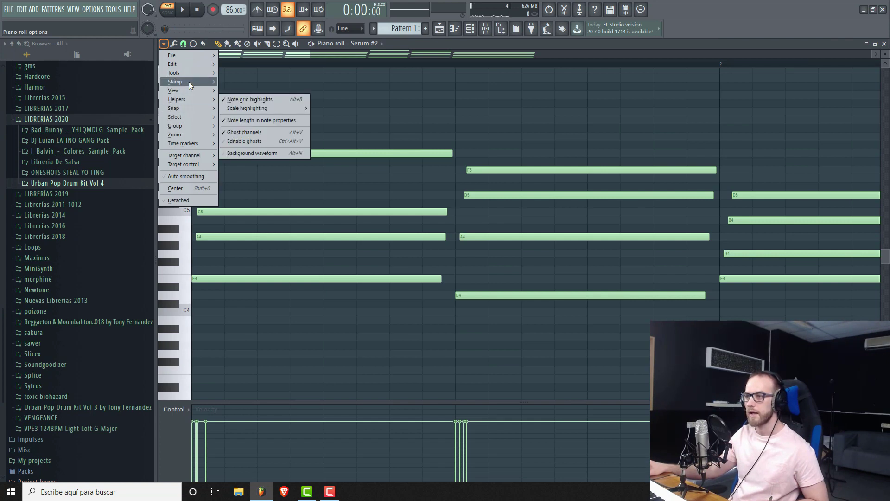
mouse_move(192, 73)
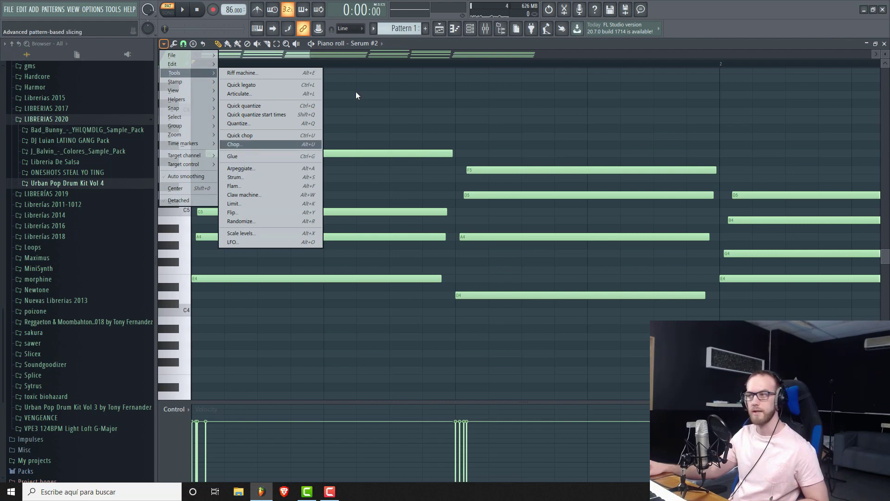
left_click(373, 52)
left_click_drag(295, 54, 216, 65)
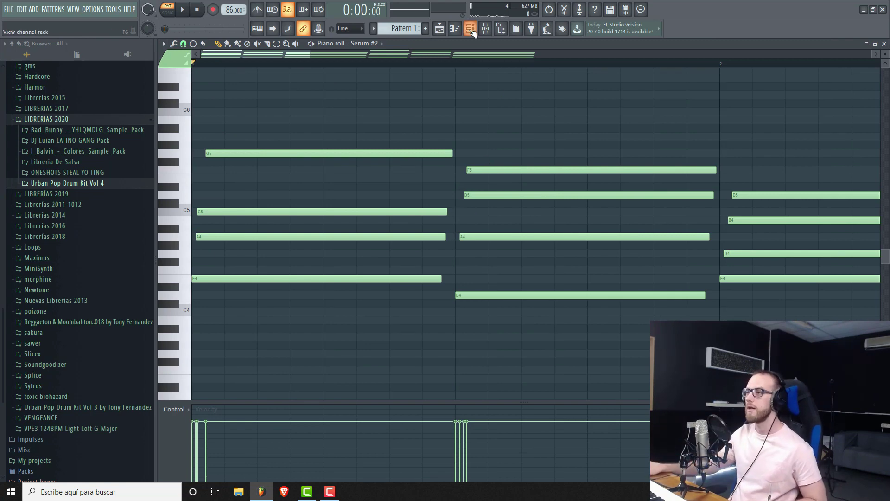
Open the Pattern 2 clip on Track 2 of the Playlist in the piano roll.
left_click(441, 29)
left_click_drag(262, 117, 263, 100)
left_click_drag(347, 54, 391, 51)
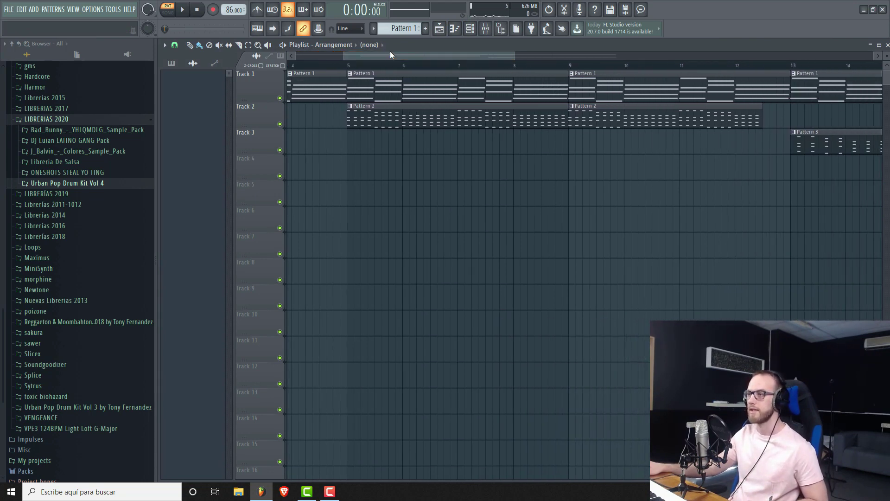
double_click(417, 114)
left_click_drag(381, 55, 355, 54)
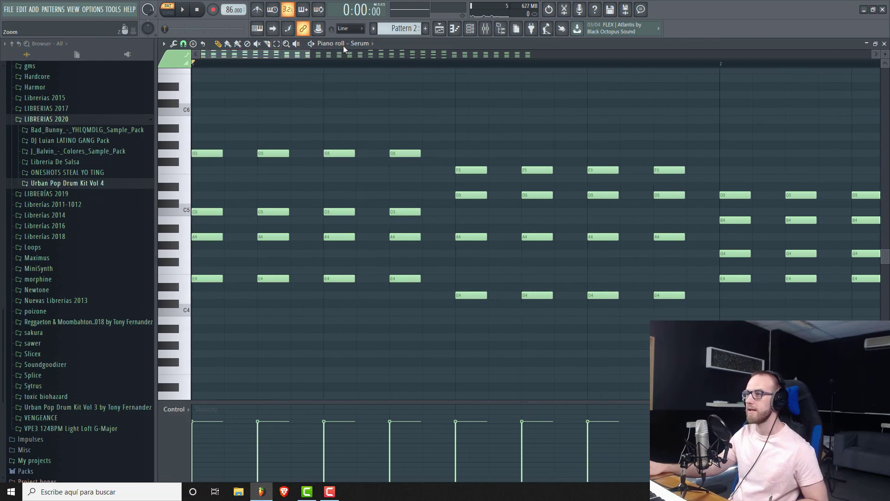
Open the Serum instrument of Pattern 2 and look through the Echo Sound Works X Keys Hybrid Keys presets, keeping HYBRID - Air Piano.
left_click(469, 28)
left_click(300, 216)
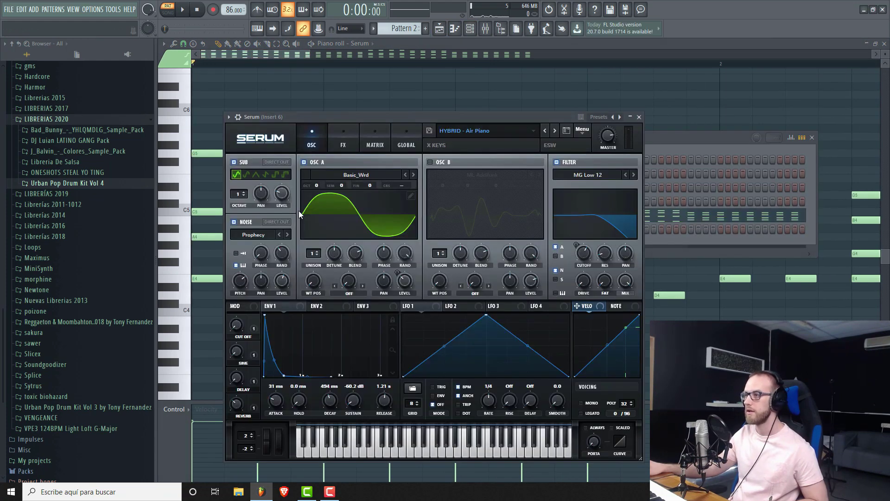
left_click(470, 132)
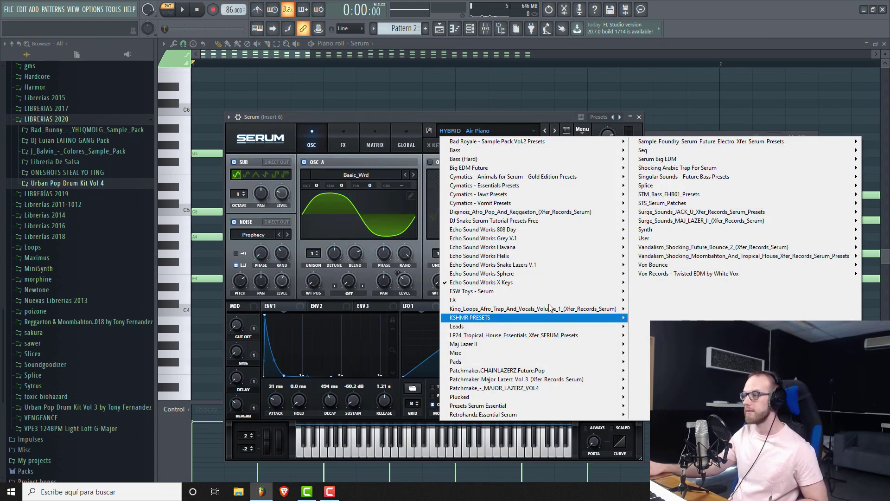
mouse_move(523, 286)
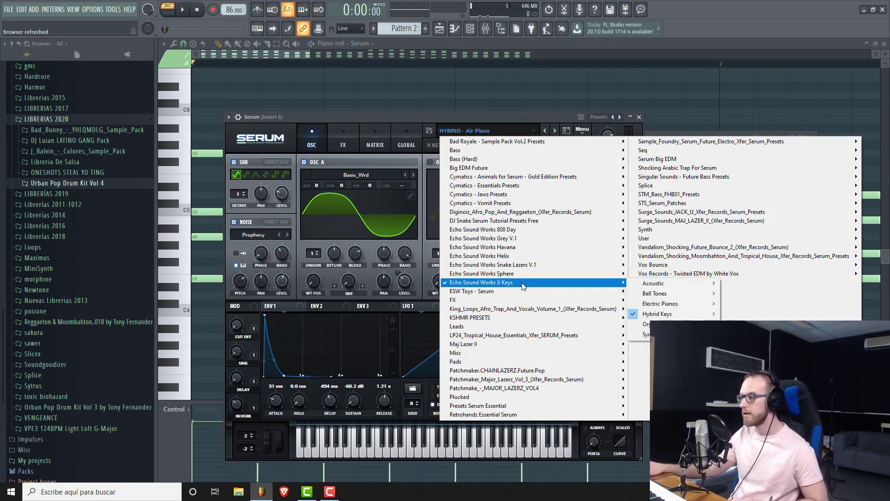
mouse_move(694, 315)
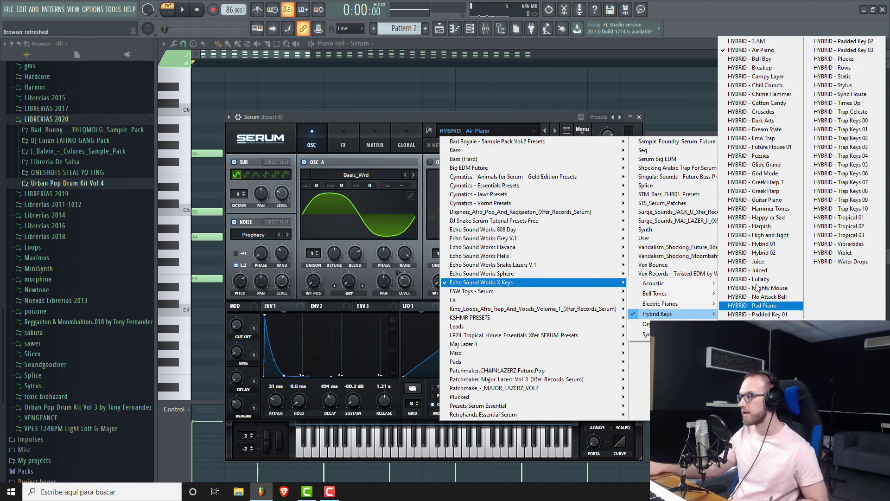
left_click(373, 91)
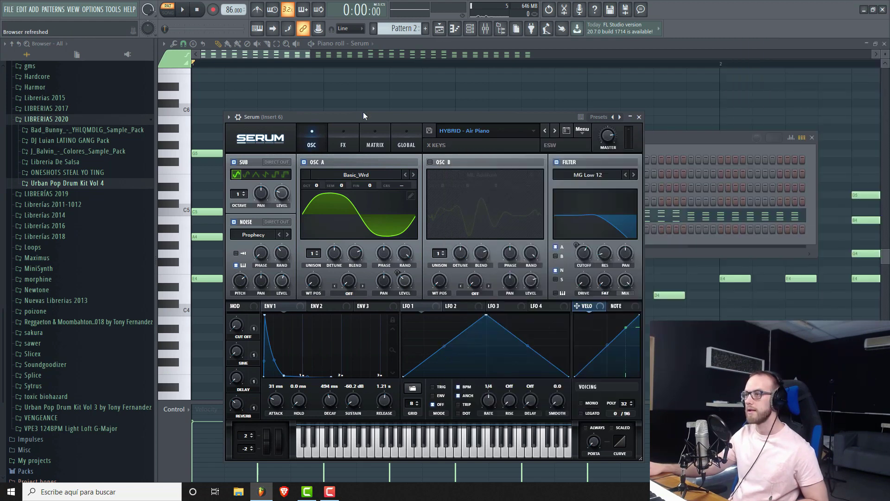
Play Pattern 2 with its repeated short chords in the piano roll across all four bars.
left_click(186, 11)
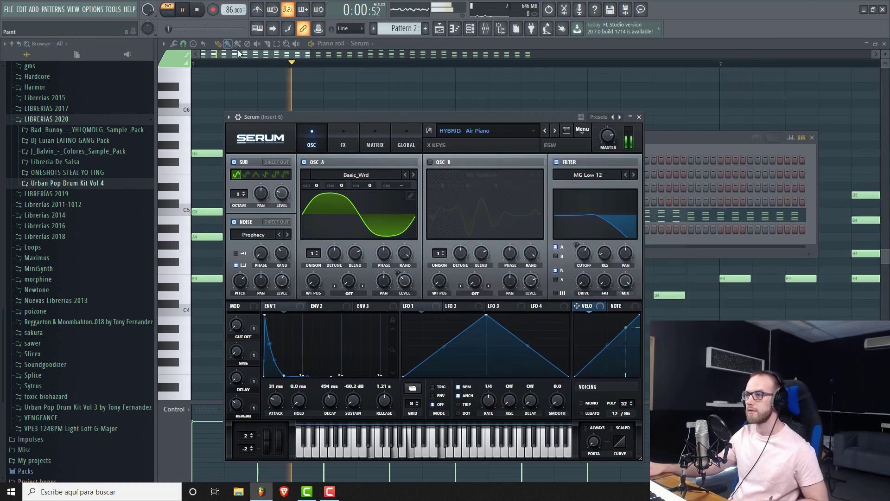
left_click(247, 55)
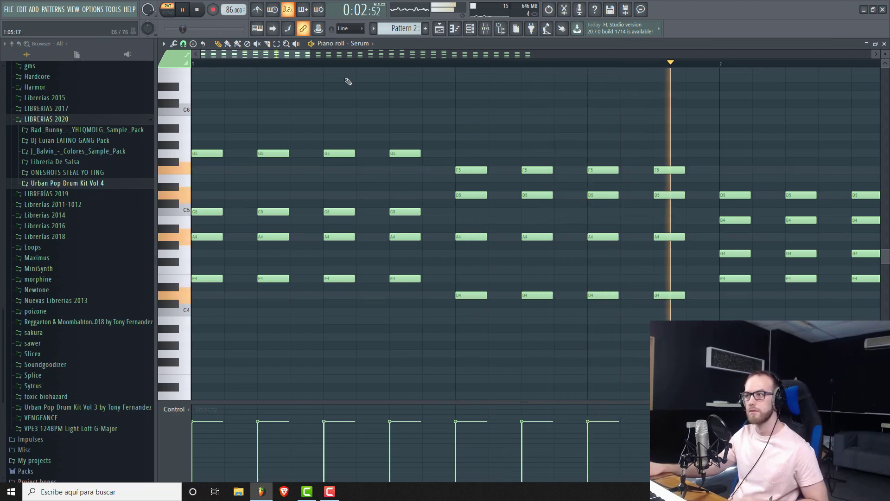
left_click_drag(260, 54, 537, 79)
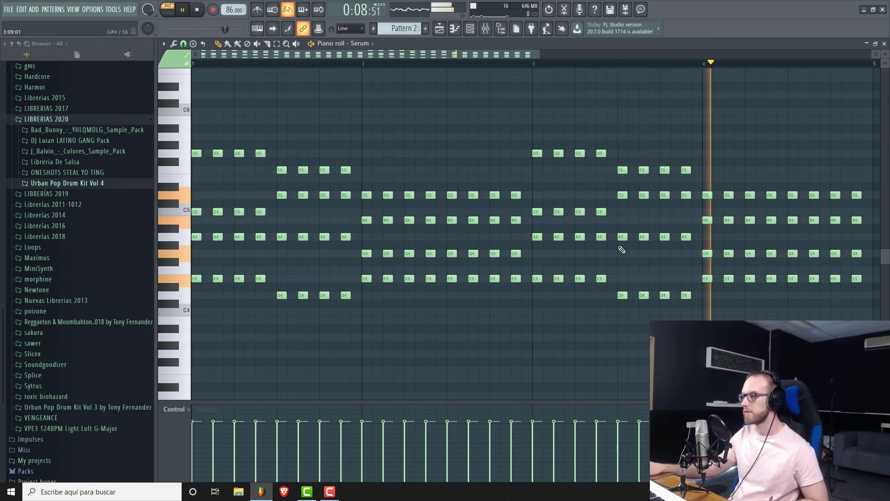
key("space")
Show the Serum channel's detailed settings, check its mixer track Insert 6 for effects, and return to the Serum window.
left_click(470, 28)
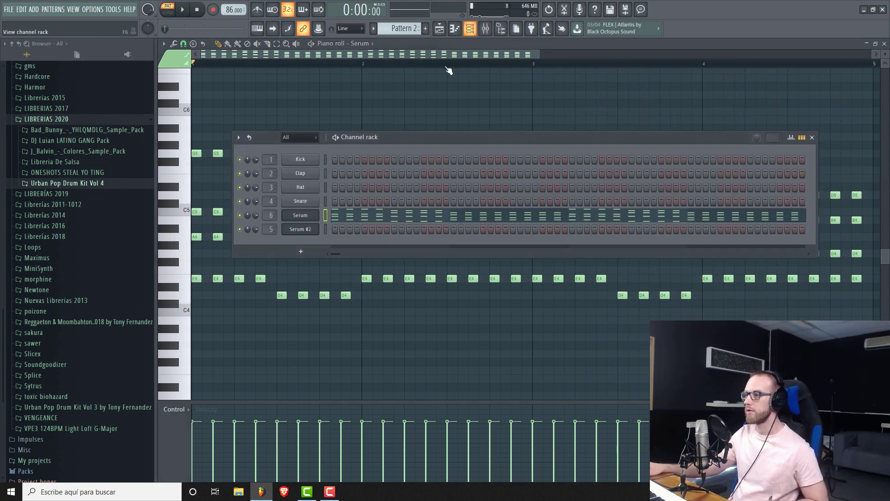
left_click(302, 217)
left_click(239, 117)
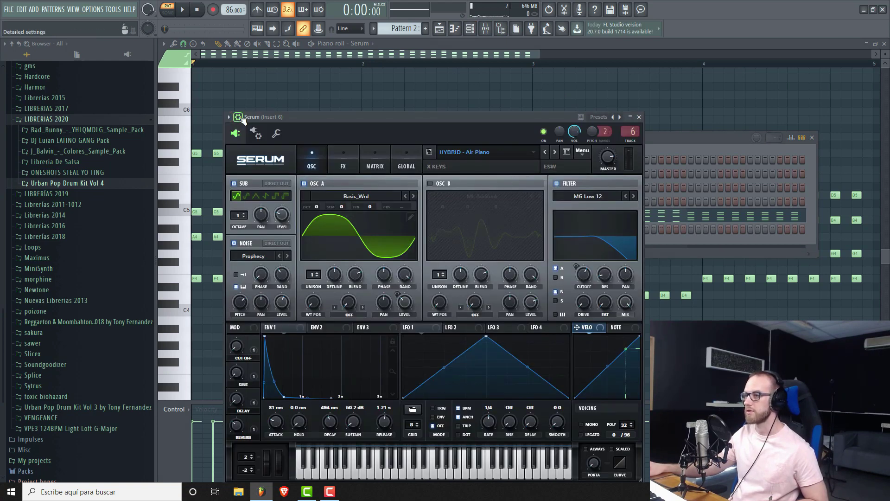
double_click(633, 133)
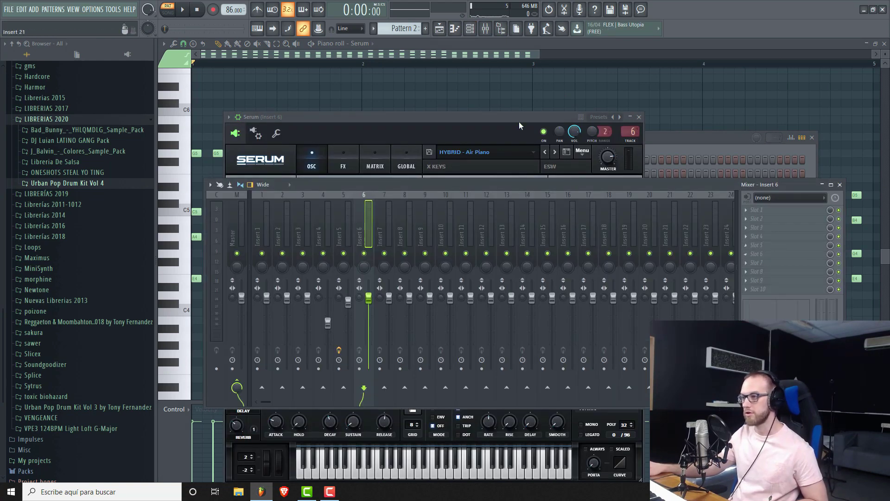
left_click(391, 117)
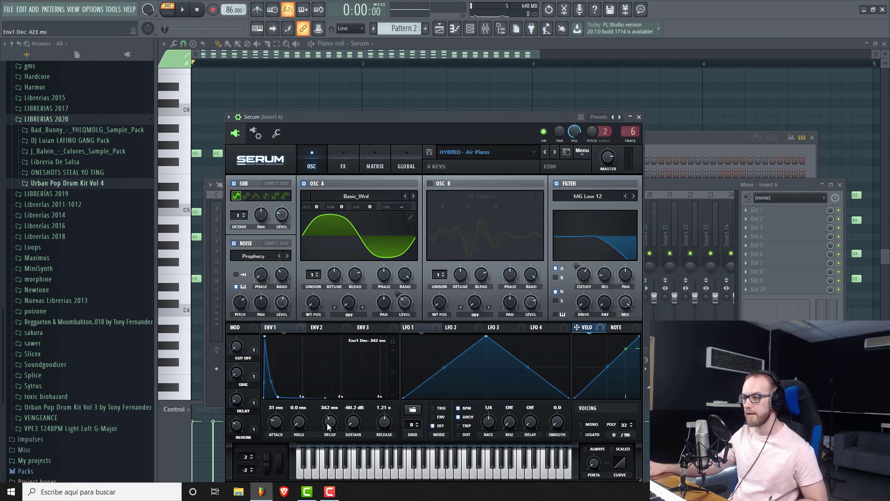
Set Serum's ENV 1 decay to 361 ms while playing Pattern 2.
left_click(183, 12)
left_click_drag(326, 429, 318, 428)
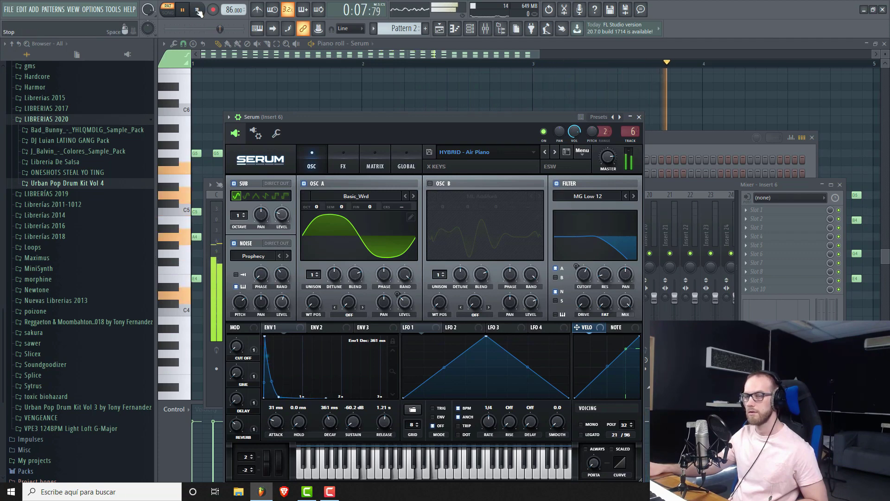
left_click(198, 11)
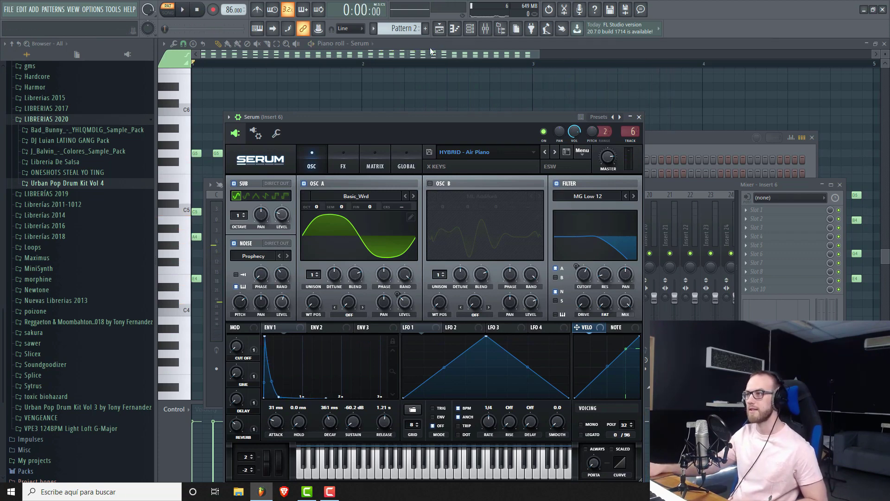
Play the Playlist arrangement in song mode from bar 1 up to the first Pattern 3 clip and view the whole arrangement.
left_click(439, 29)
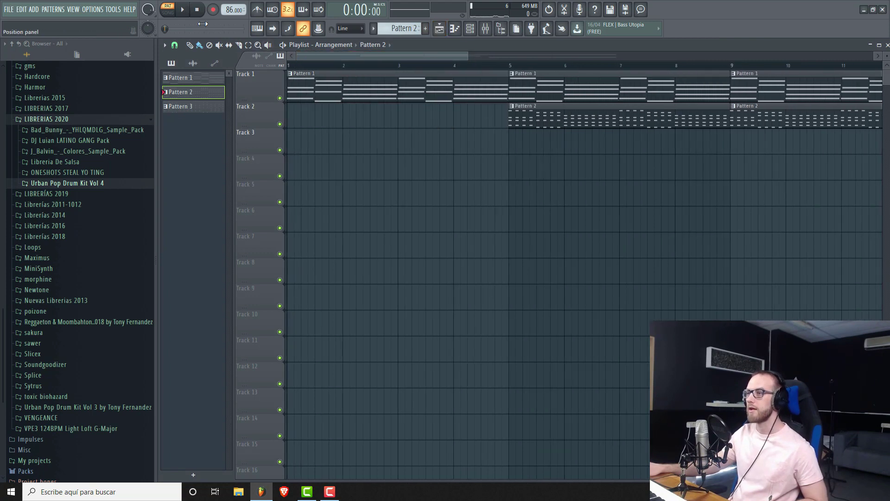
left_click(184, 11)
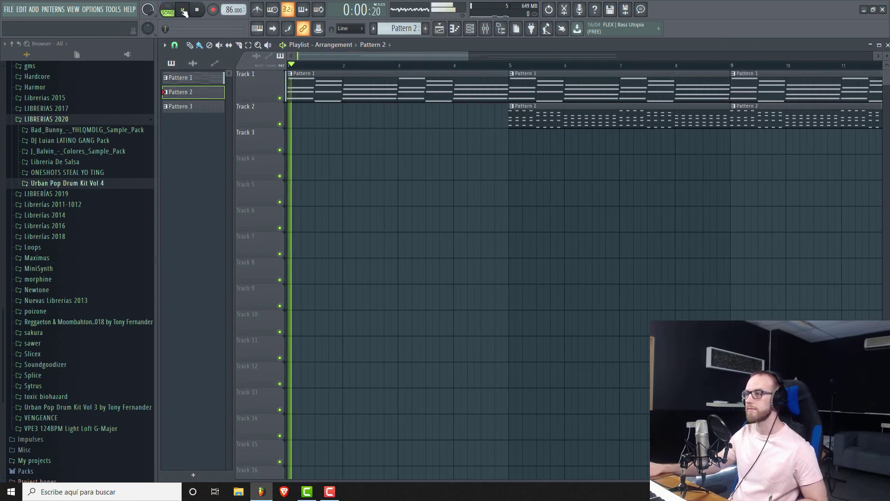
left_click_drag(468, 56, 527, 55)
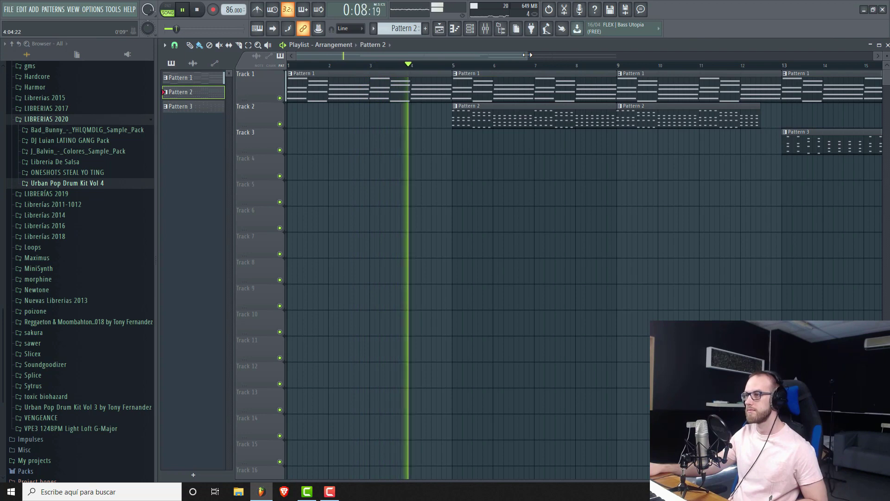
left_click_drag(527, 54, 603, 57)
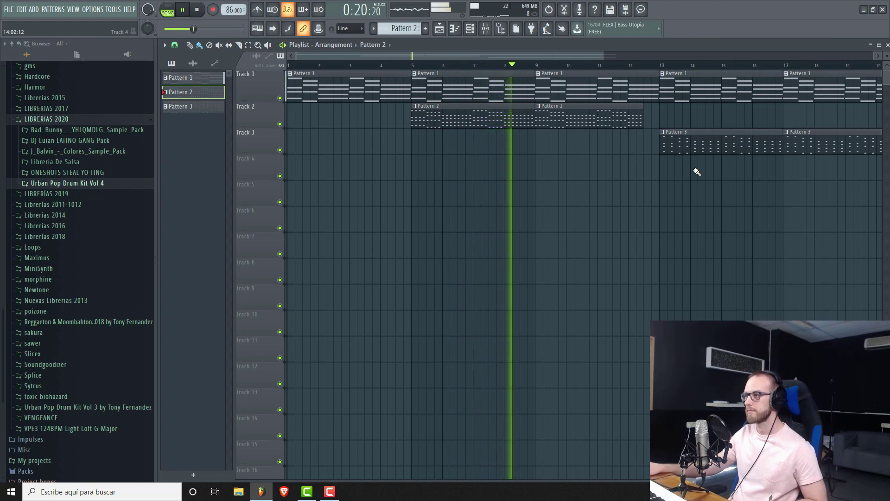
key("space")
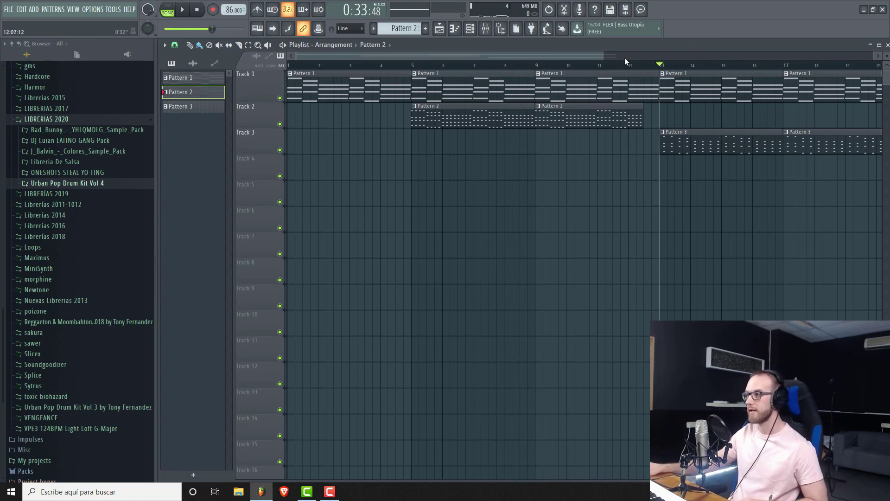
left_click_drag(603, 54, 653, 54)
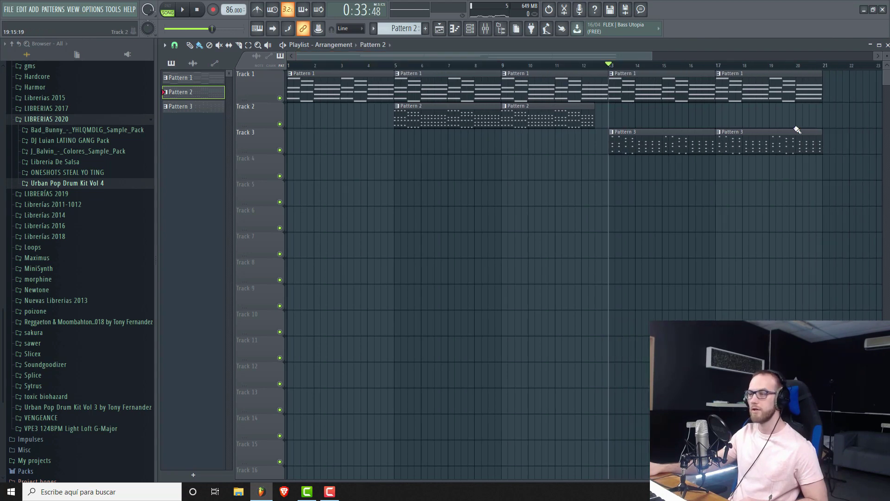
Play the arrangement from bar 13, where the Pattern 3 clips begin, and return the Playlist view to the opening bars.
key("space")
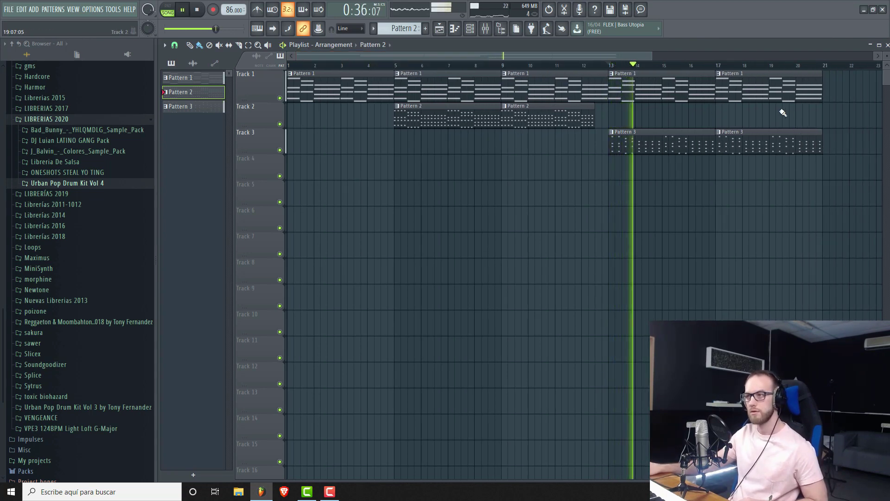
key("space")
left_click_drag(651, 52, 446, 54)
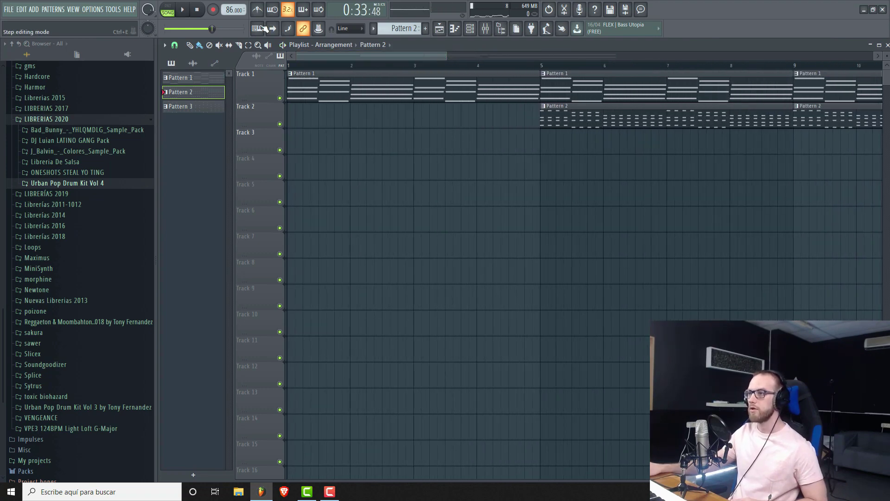
Show the Serum channel's plugin window and check its mixer track, Insert 6.
left_click(470, 29)
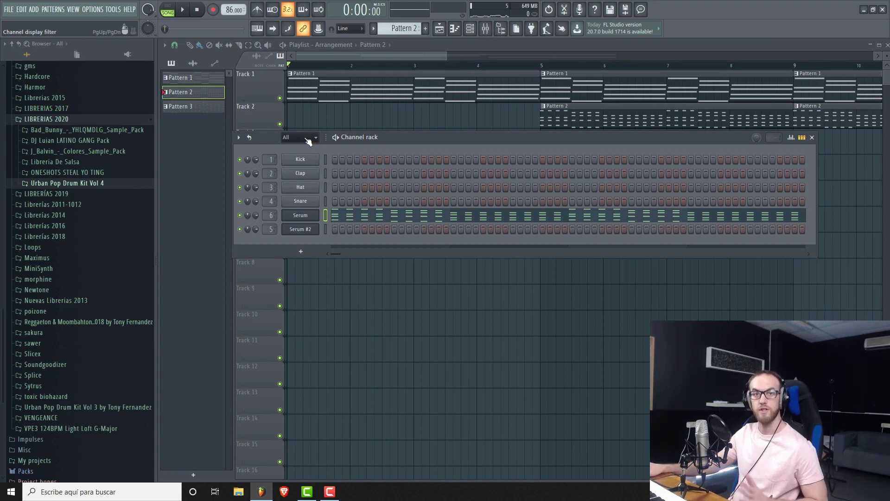
left_click(301, 217)
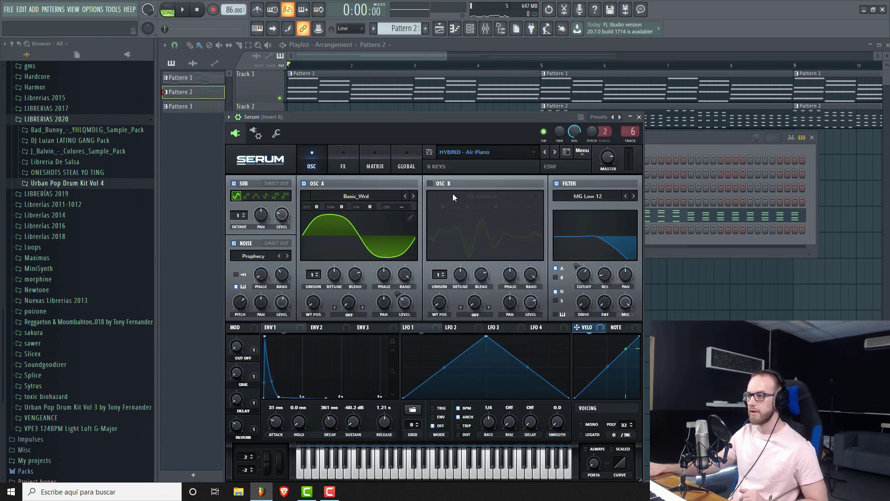
double_click(631, 131)
Select Pattern 1, show the Serum #2 channel's plugin window and check its detailed channel settings.
left_click(470, 84)
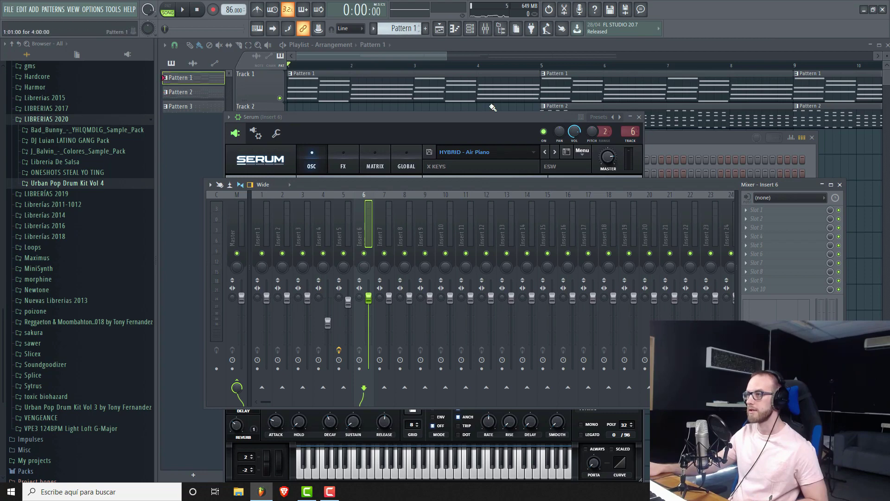
left_click(675, 131)
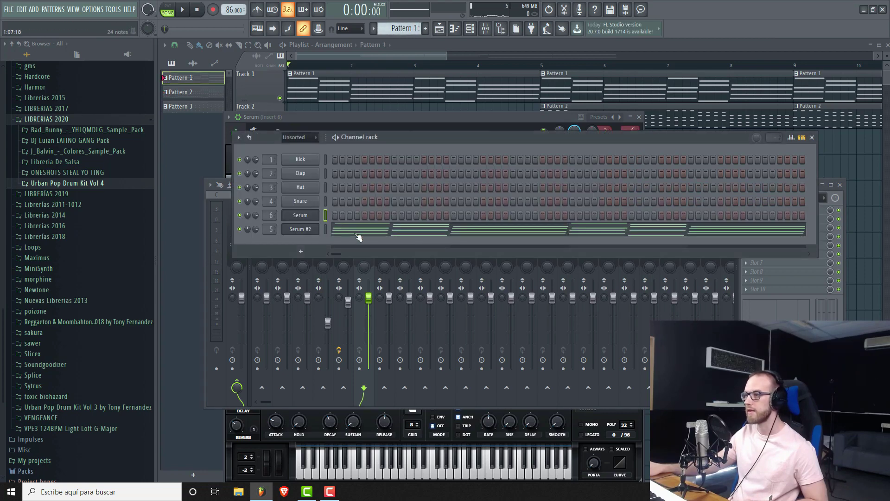
left_click(304, 231)
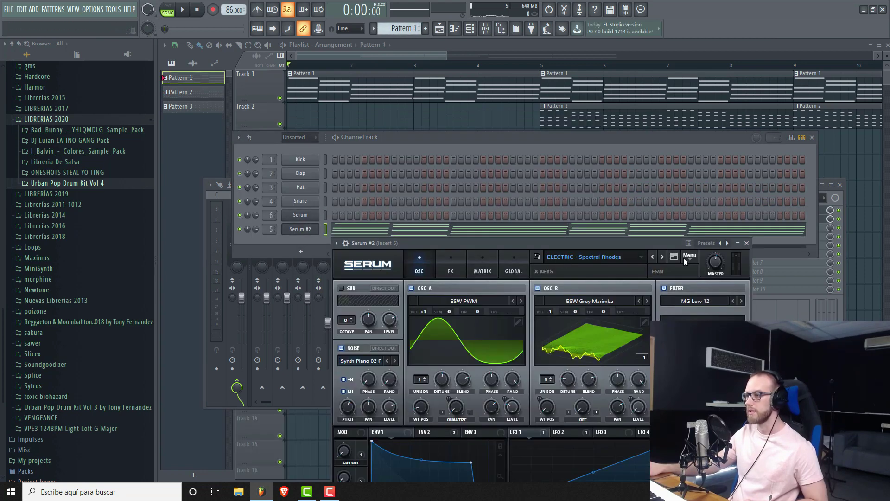
left_click(344, 244)
left_click(345, 244)
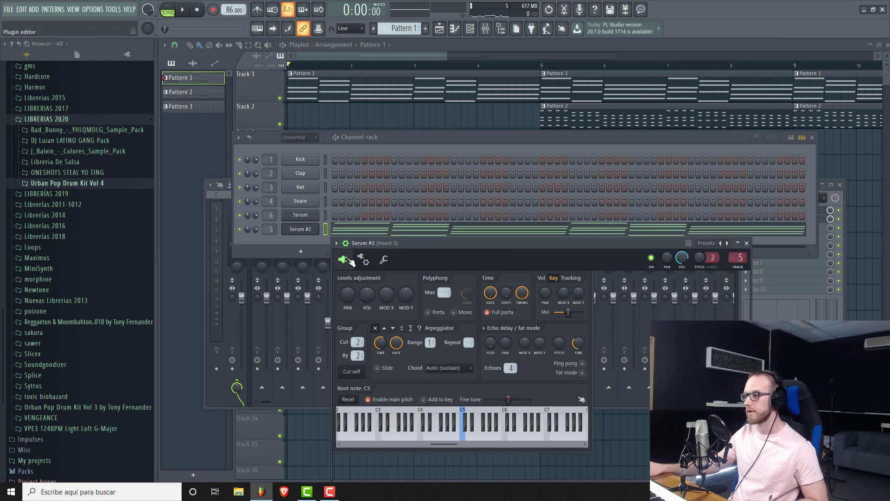
Show Serum #2's mixer track, Insert 5, and inspect the low-shelf curve in its FabFilter Pro-Q 2.
double_click(736, 257)
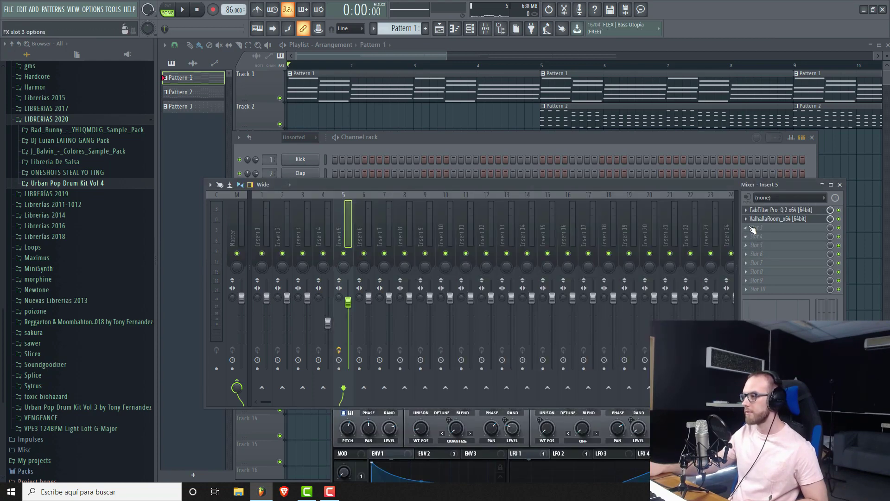
left_click(784, 210)
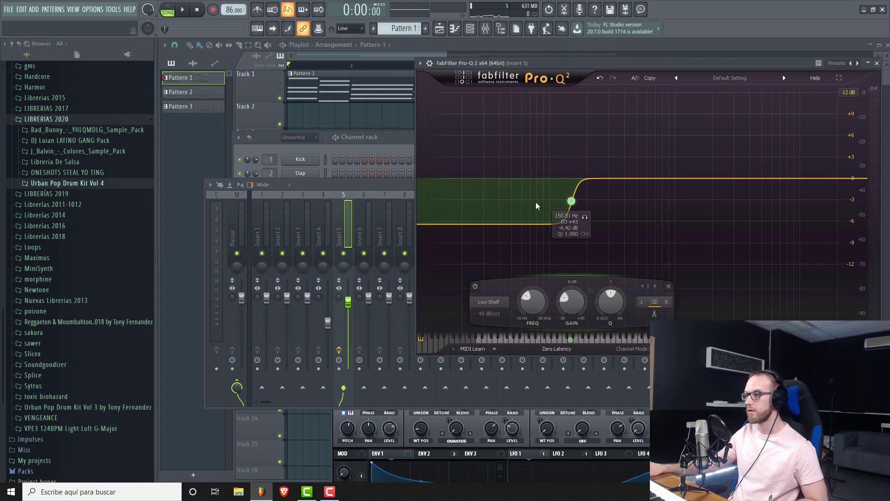
left_click_drag(476, 62, 258, 98)
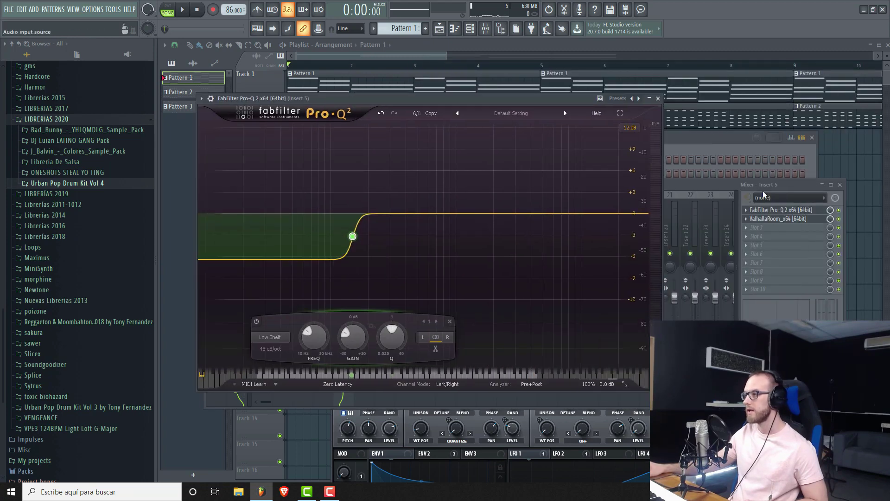
left_click(658, 98)
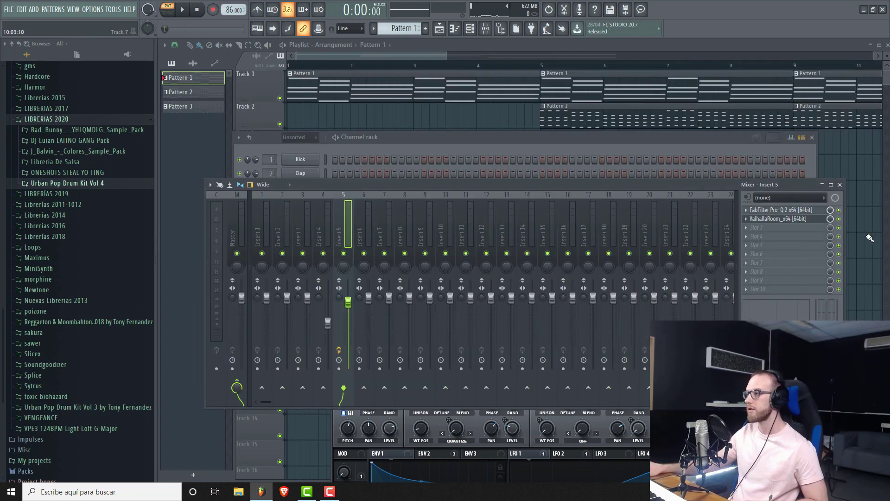
Play Pattern 1 in pattern mode to audition Insert 5's effects and inspect the ValhallaRoom reverb settings.
key("space")
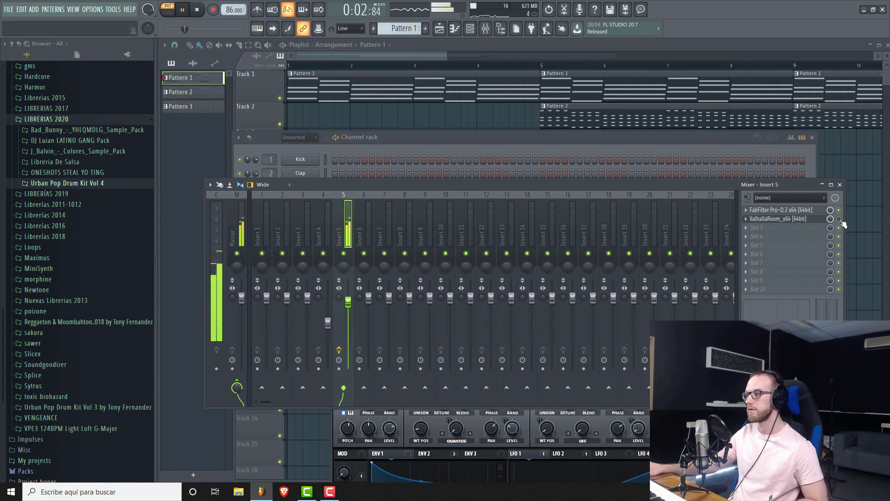
key("space")
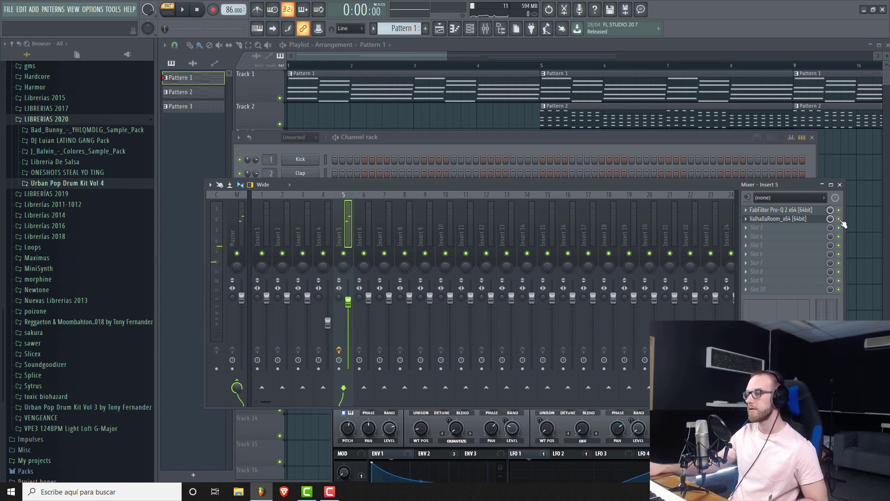
key("space")
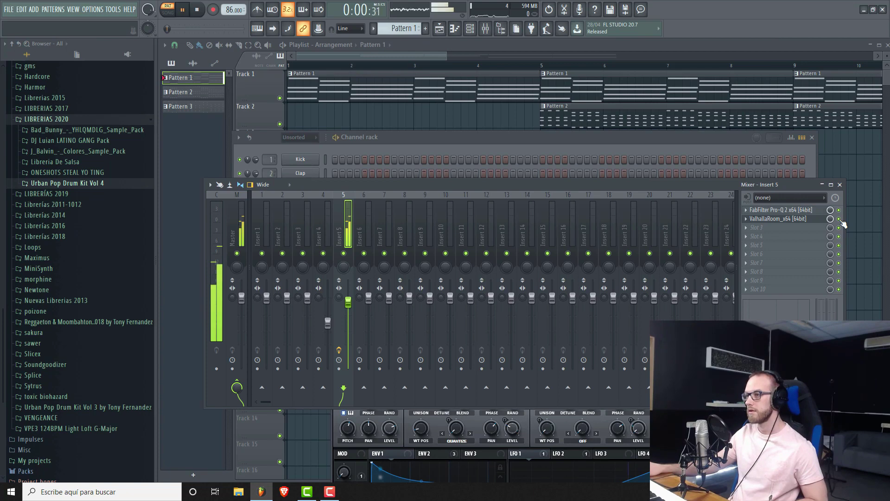
left_click(803, 223)
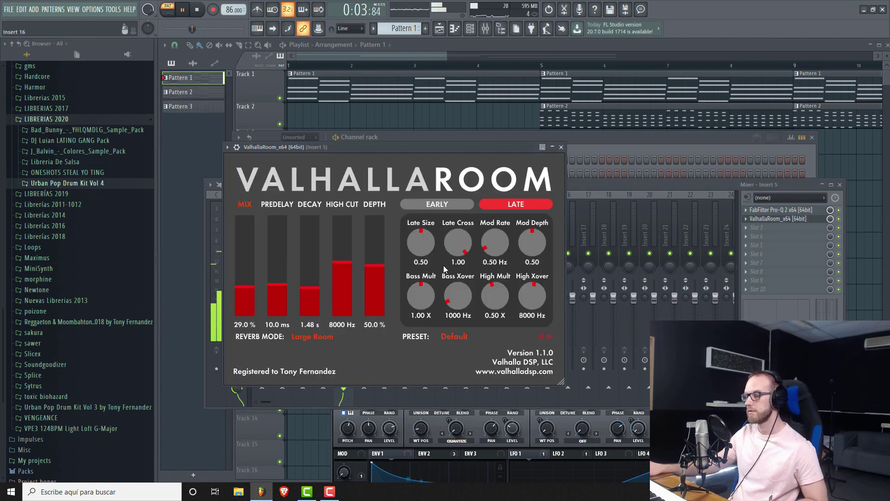
key("space")
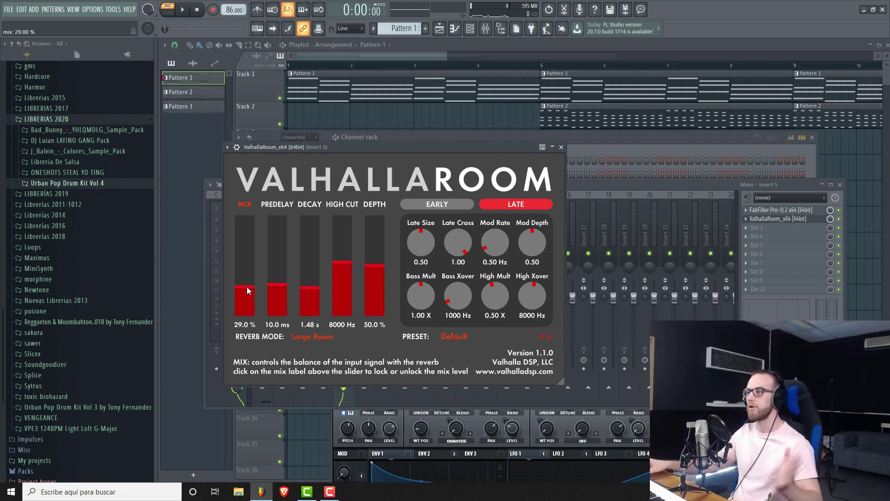
left_click(561, 147)
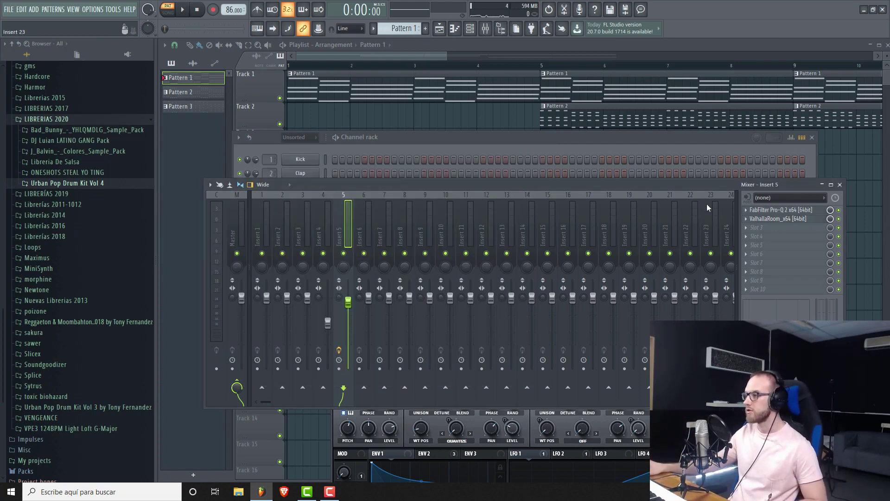
While Pattern 1 plays, add a high shelf in Insert 5's FabFilter Pro-Q 2 at about 3150 Hz and -8 dB, with Q 1.
left_click(790, 213)
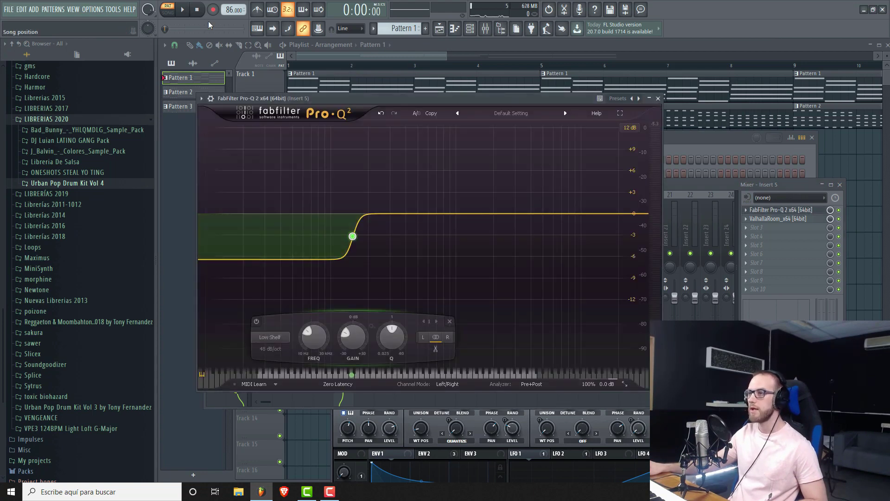
left_click(184, 10)
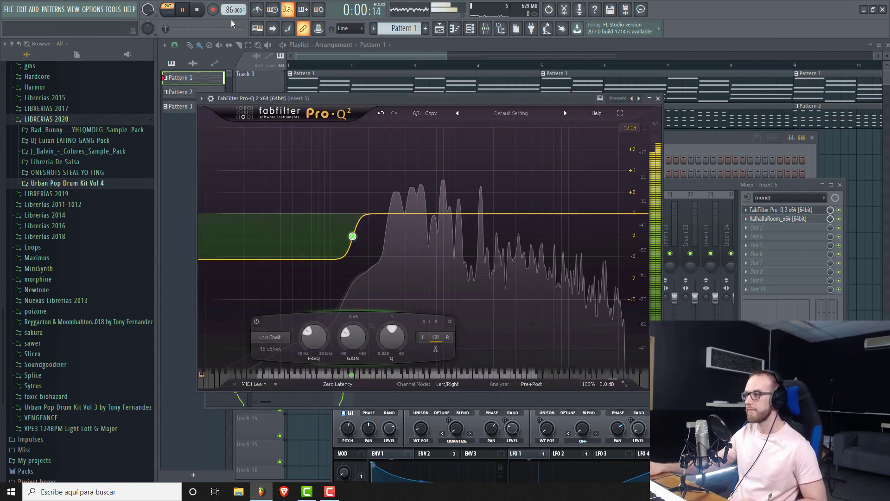
left_click_drag(647, 213, 522, 274)
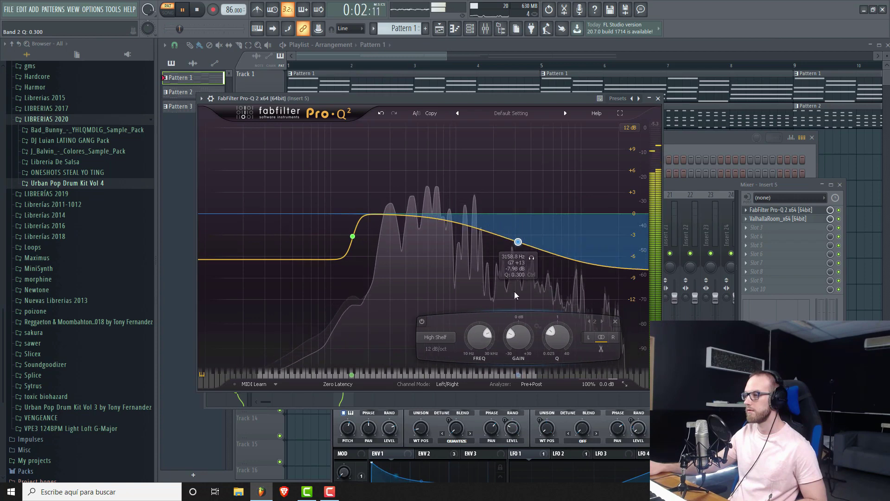
double_click(558, 335)
type("1")
key("Return")
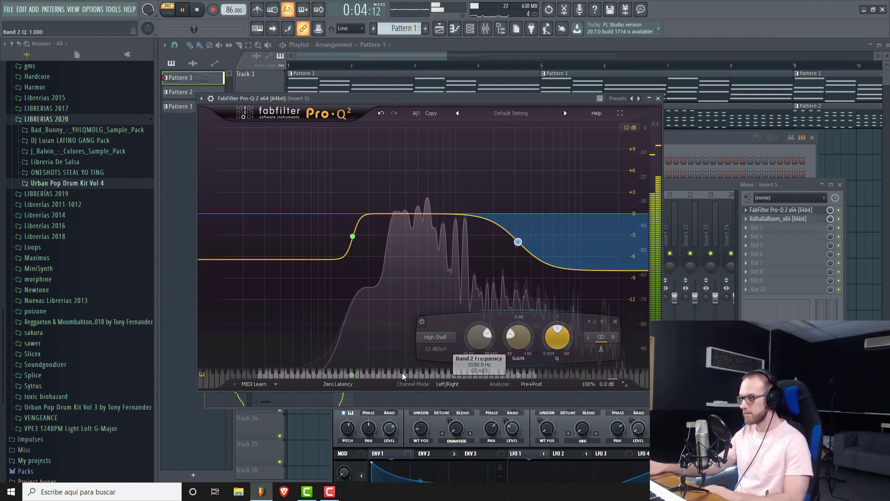
Set the high shelf's slope to 18 dB/oct, audition it down at about 735 Hz, and settle on a cut of about 26 dB before stopping playback.
left_click(436, 349)
left_click(447, 380)
left_click_drag(518, 242, 440, 265)
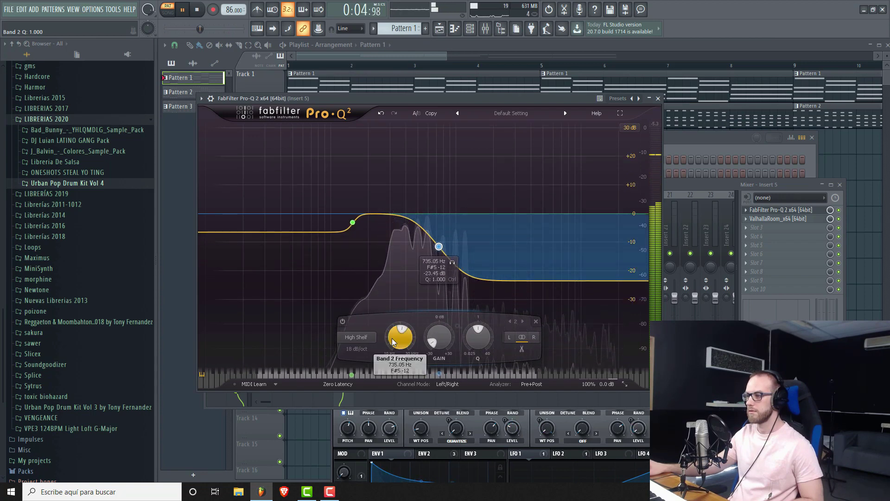
scroll(473, 335, "up", 1)
left_click_drag(438, 246, 504, 256)
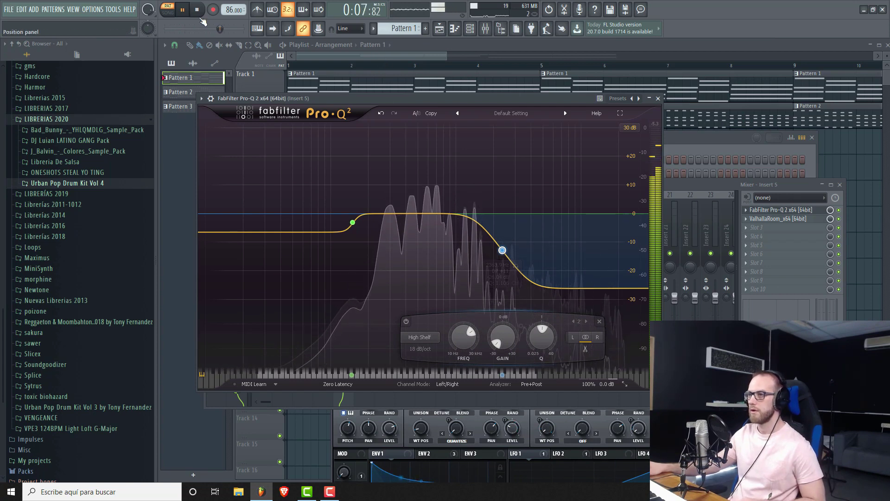
key("space")
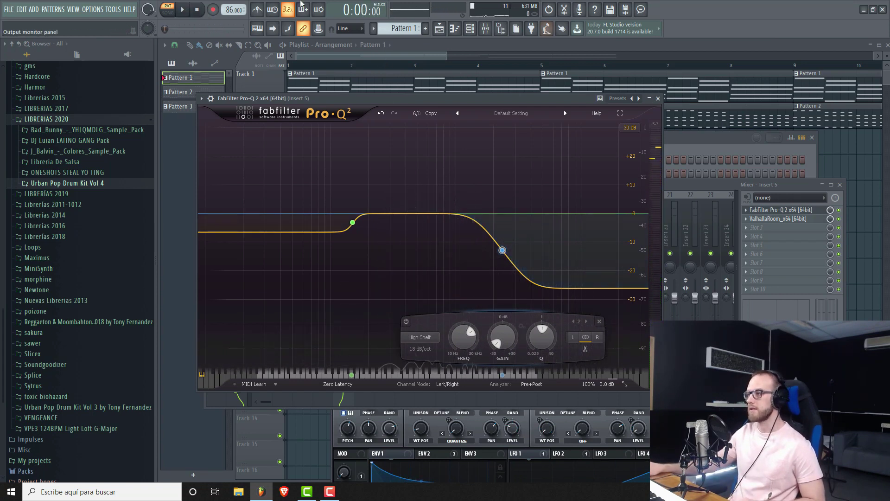
Play Pattern 1 to audition FabFilter Pro-Q 2's effect on Insert 5, and return to the Playlist.
left_click(180, 11)
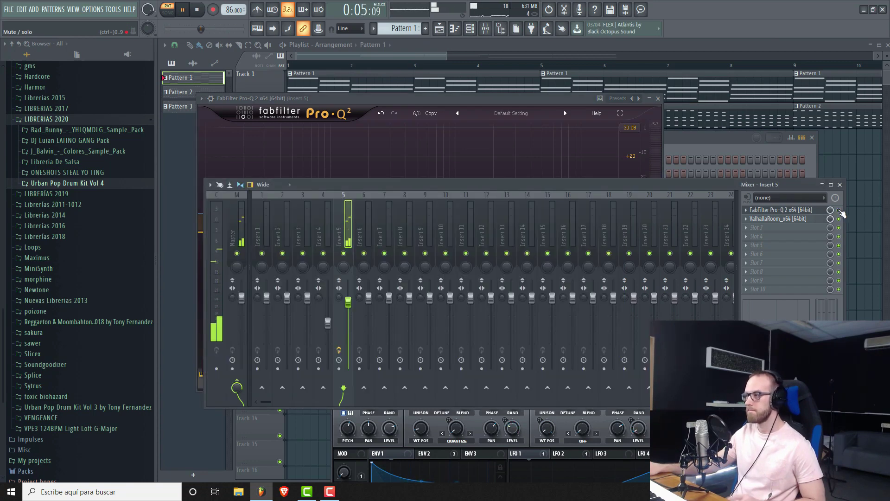
left_click(383, 51)
left_click(197, 10)
Switch to song mode and place LDC Loop 7 from Urban Pop Drum Kit Vol 4's bonus loops on Track 4 at bar 13.
left_click(167, 13)
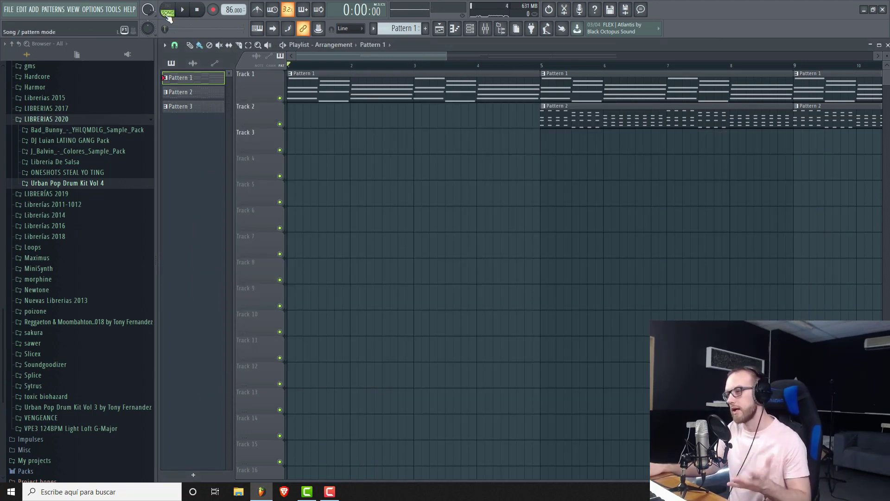
left_click_drag(458, 60, 624, 57)
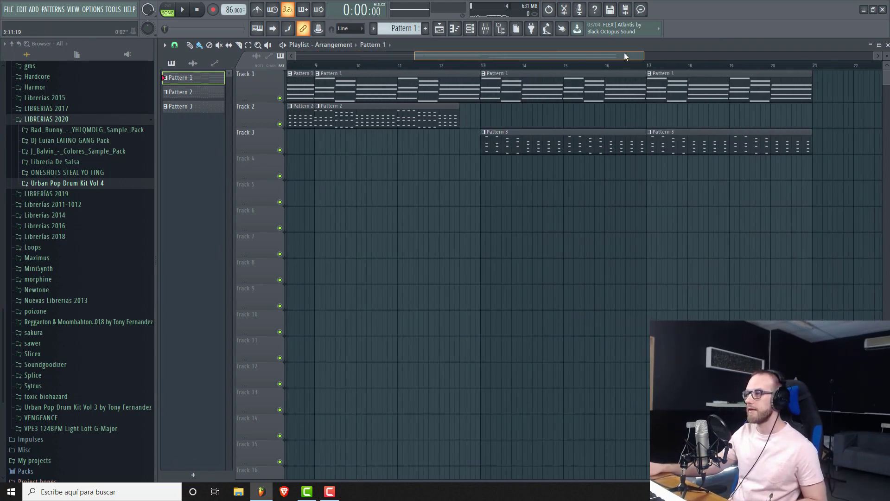
left_click_drag(487, 59, 524, 57)
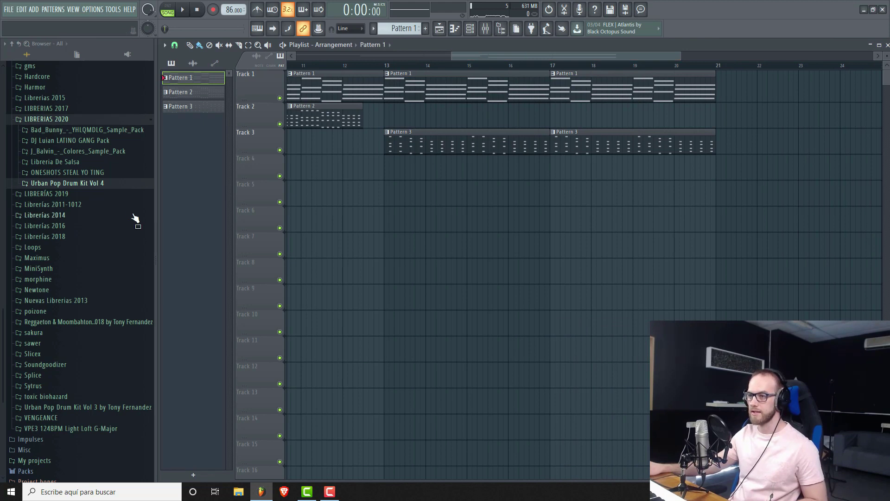
left_click(89, 185)
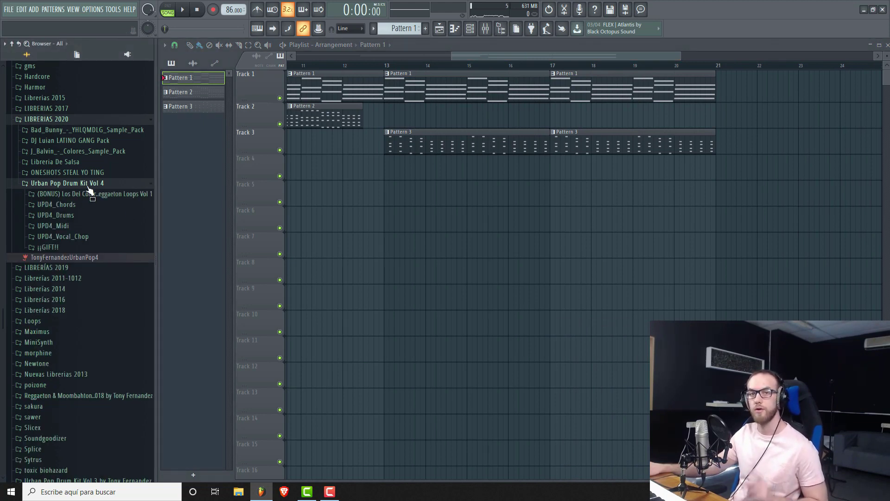
left_click(119, 197)
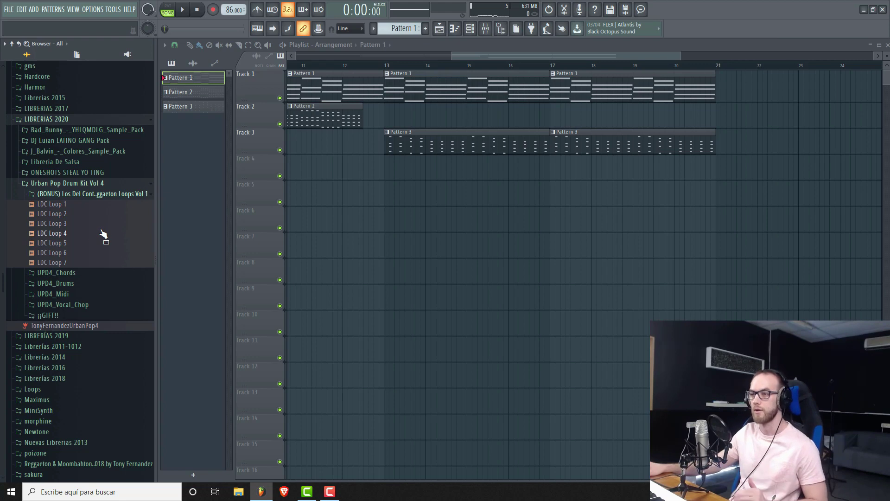
left_click(64, 266)
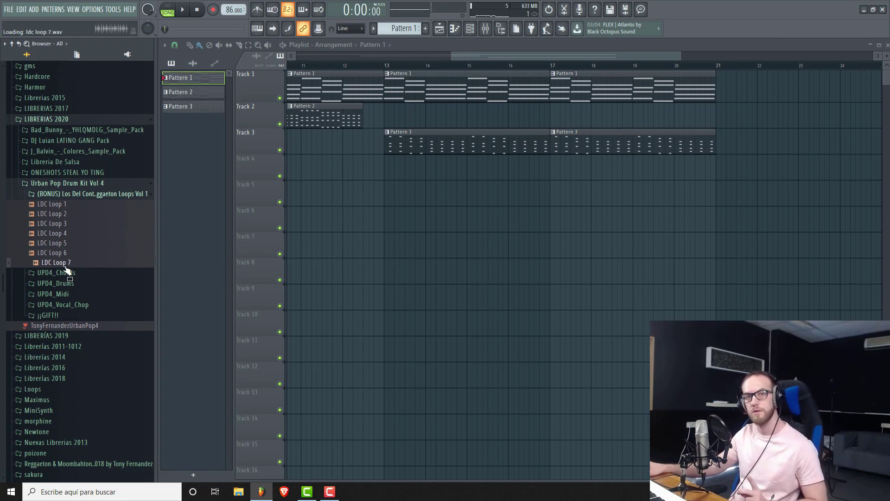
left_click_drag(67, 264, 481, 173)
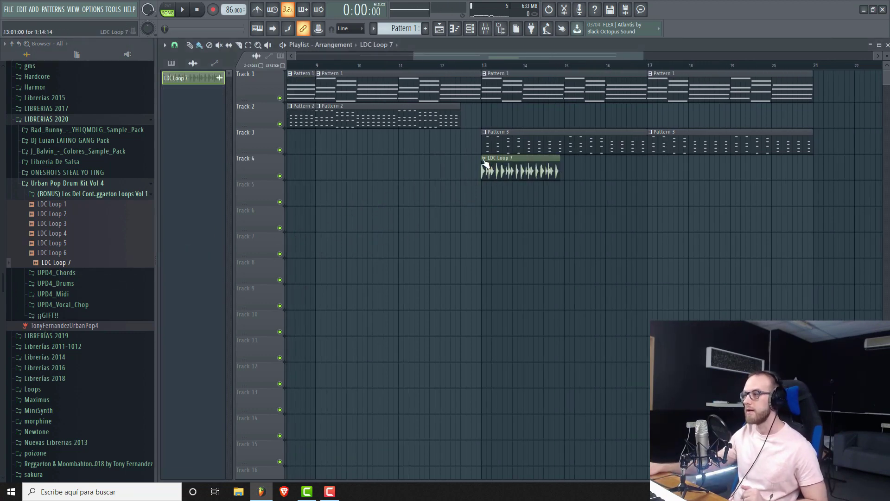
left_click(483, 157)
left_click(569, 211)
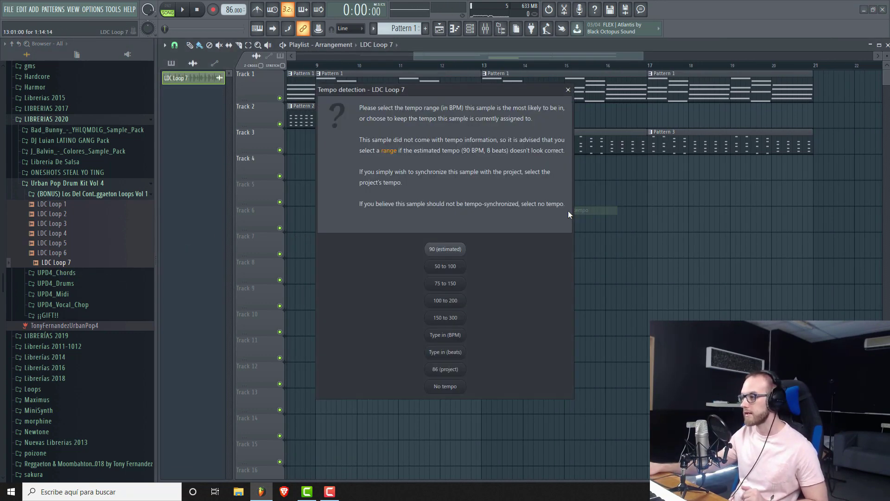
left_click(450, 286)
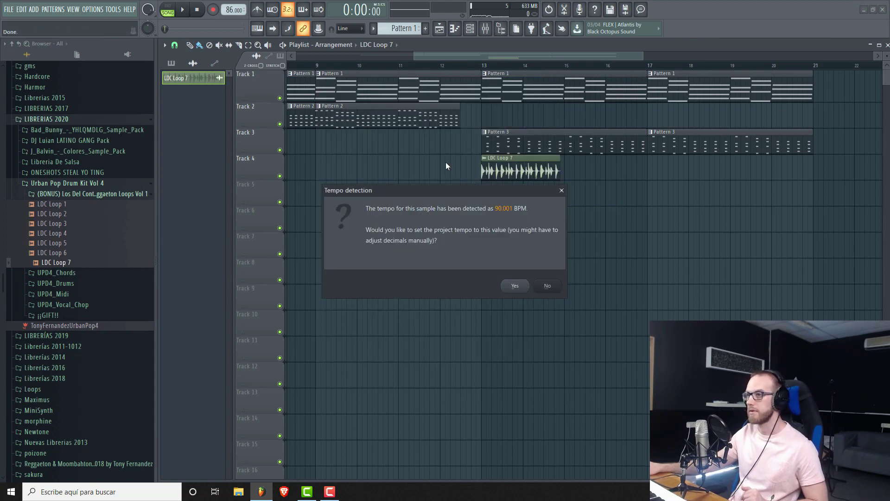
left_click(555, 287)
Fit LDC Loop 7 to the project tempo using the 75 to 150 BPM range, and repeat it along Track 4 up to bar 21.
left_click(484, 158)
left_click(570, 210)
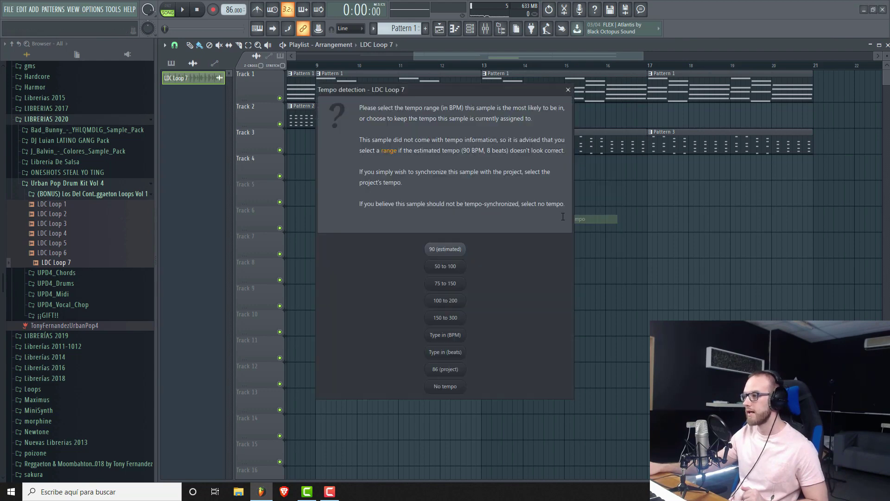
left_click(450, 289)
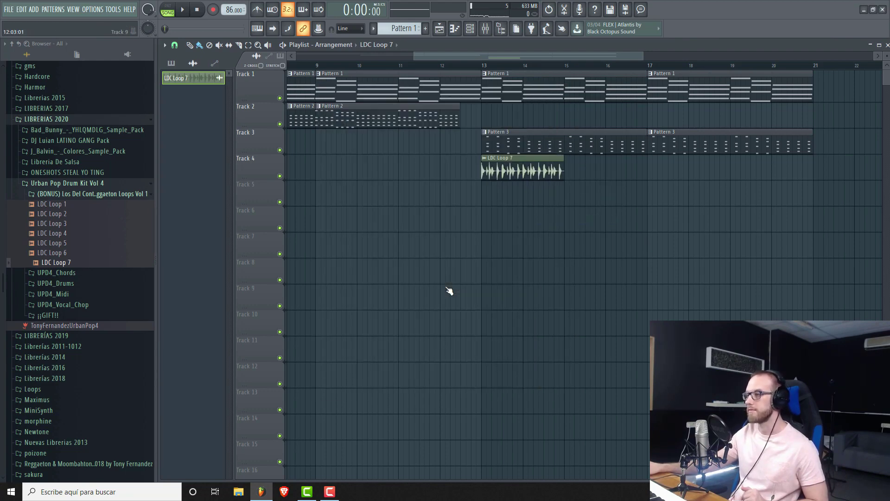
left_click_drag(570, 171, 804, 171)
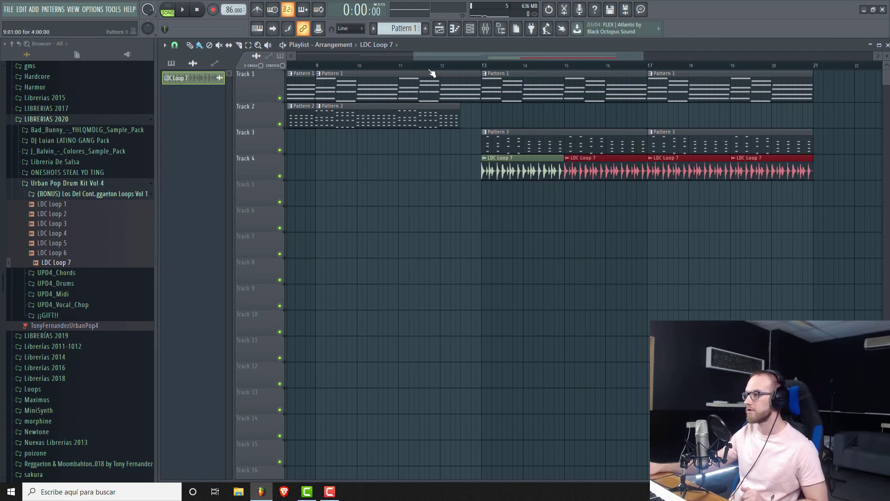
Play the arrangement from bar 9 through the Pattern 3 section to audition the chords with the drum loop.
left_click_drag(422, 55, 439, 54)
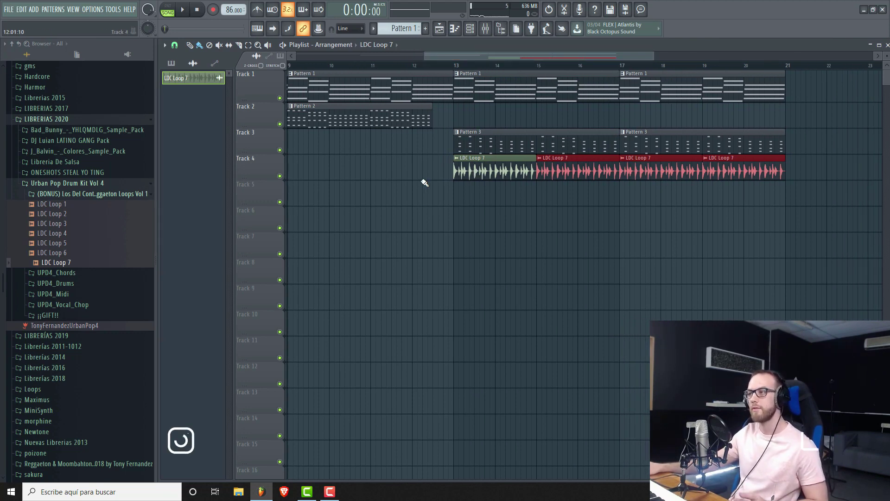
left_click_drag(435, 63, 338, 69)
key("space")
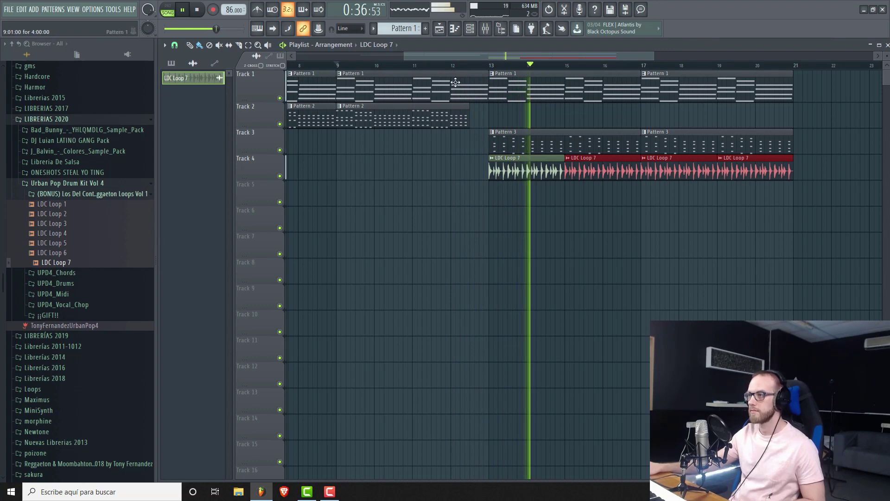
left_click_drag(405, 54, 454, 54)
key("space")
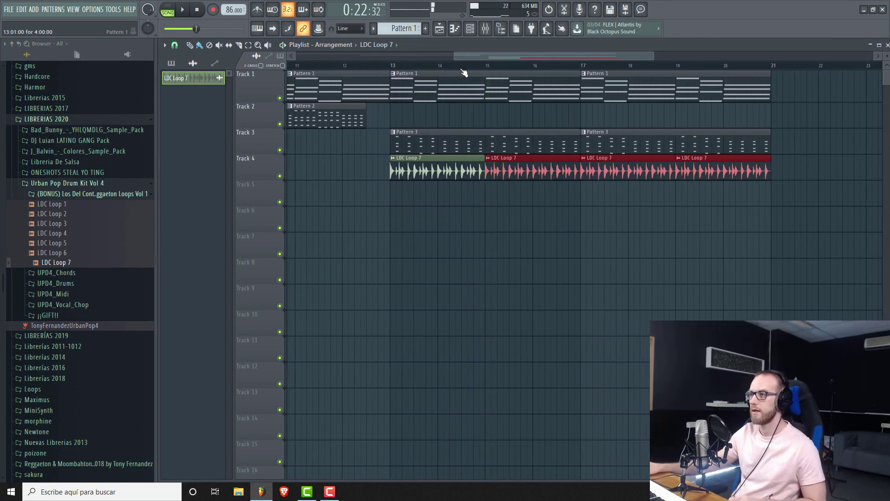
Show the unsorted channels, open Serum #2's mixer track Insert 5, and load Fruity Parametric EQ 2 in slot 2.
left_click(471, 29)
left_click(299, 137)
left_click(315, 163)
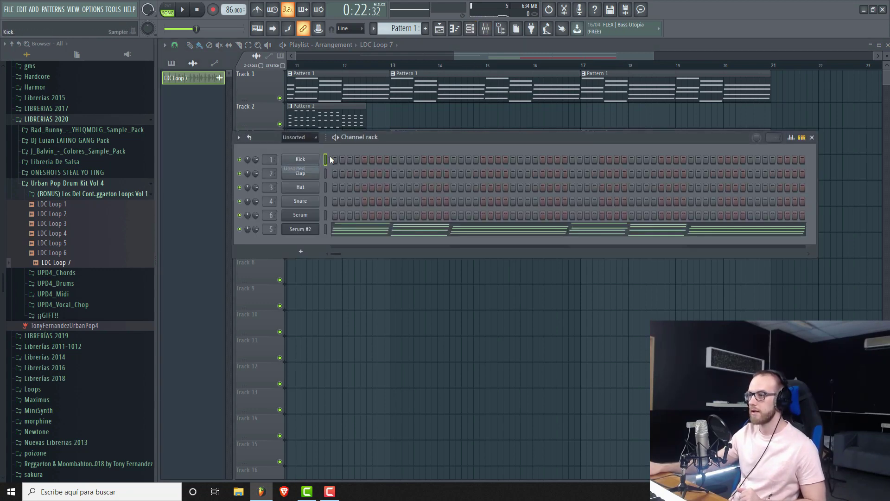
left_click(292, 229)
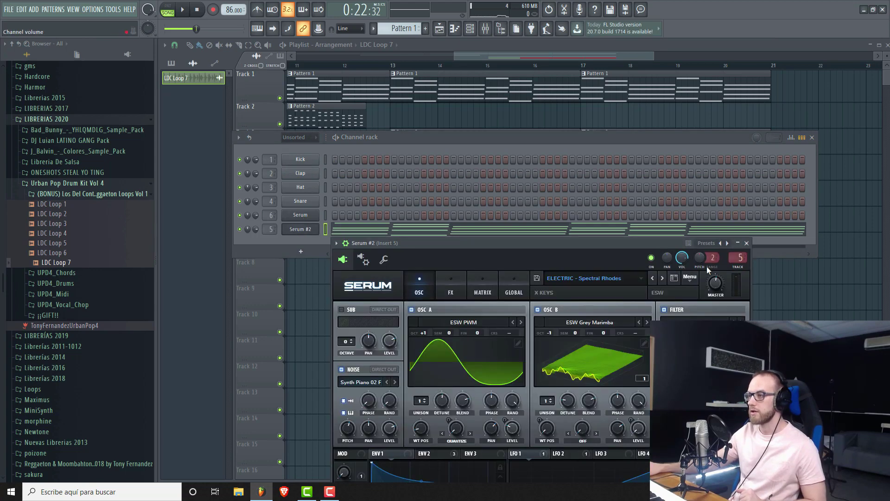
double_click(743, 258)
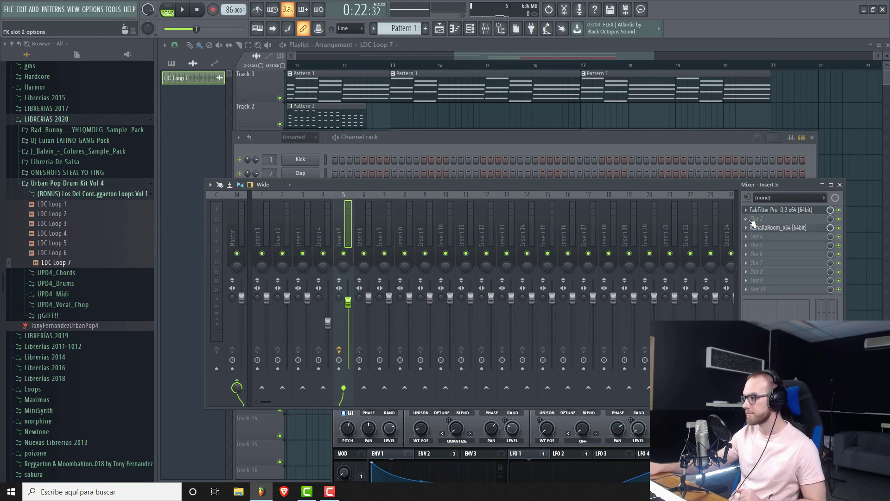
left_click(745, 220)
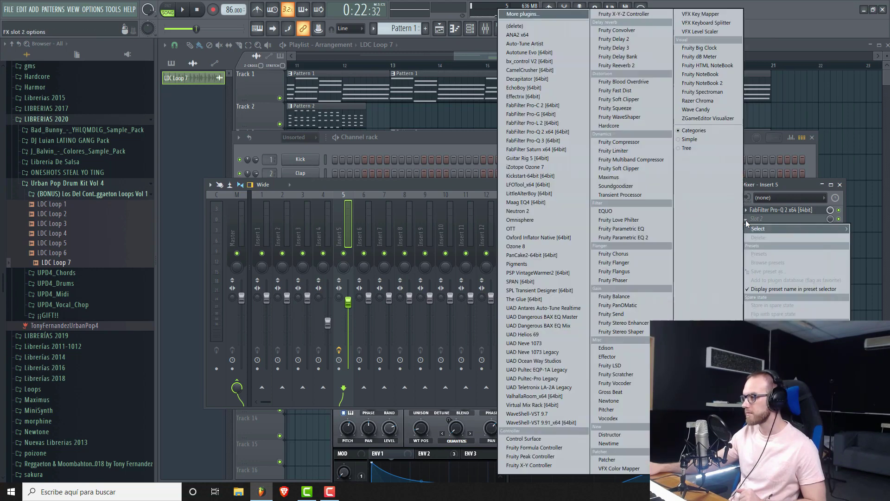
left_click(634, 237)
Make band 7 of Fruity Parametric EQ 2 a Gentle 6 low pass, and create an automation clip for its frequency.
scroll(413, 247, "down", 2)
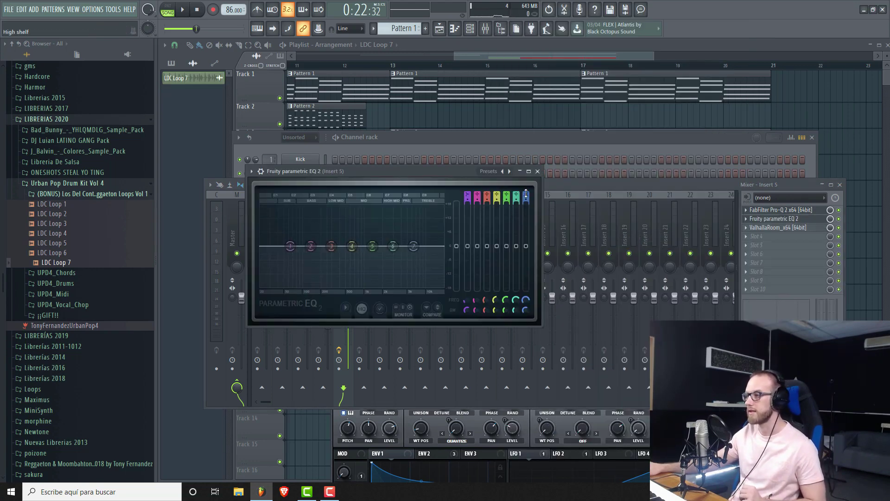
scroll(413, 246, "up", 2)
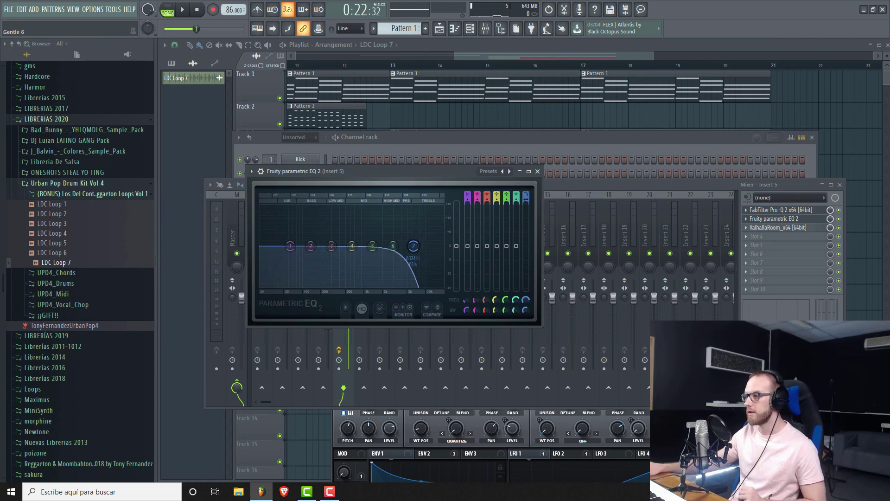
right_click(413, 248)
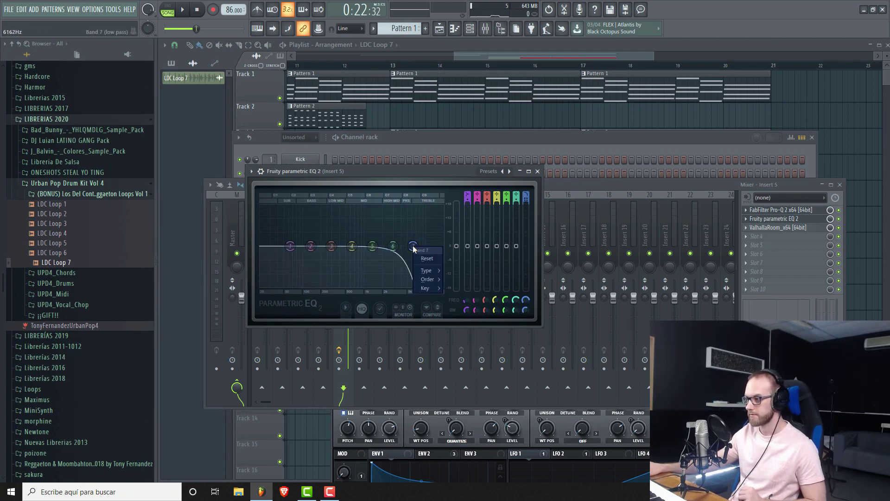
left_click(415, 169)
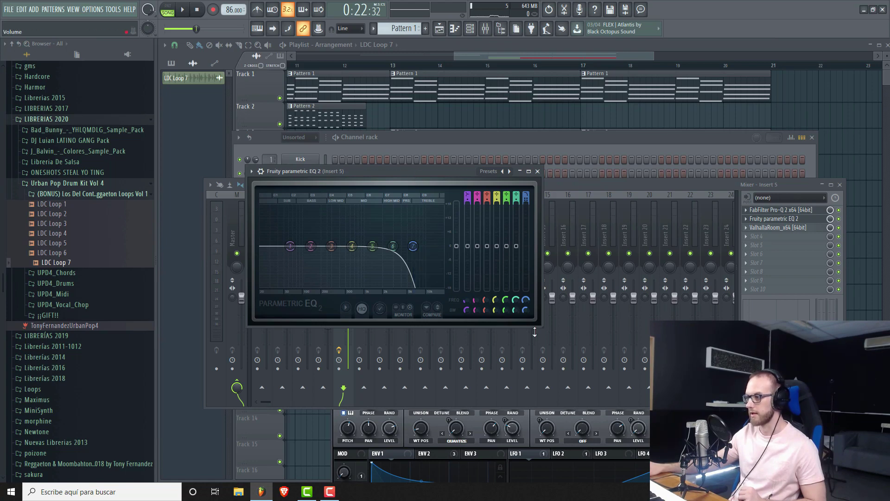
right_click(526, 300)
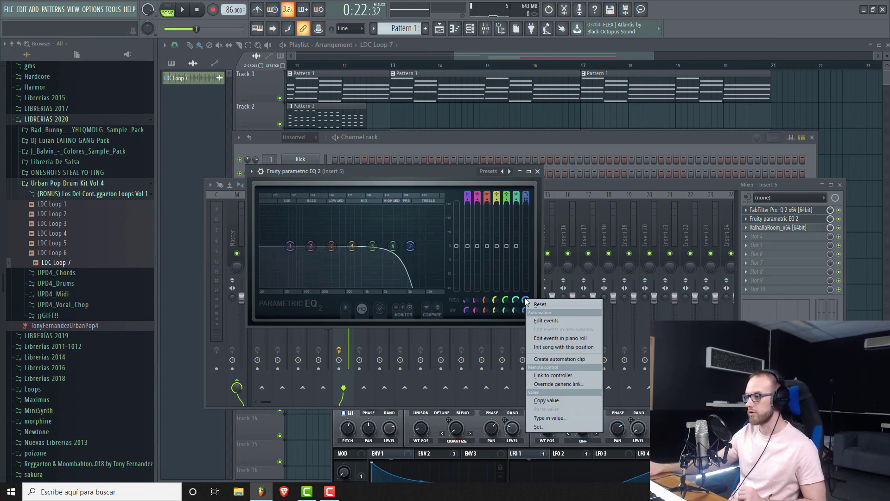
left_click(566, 359)
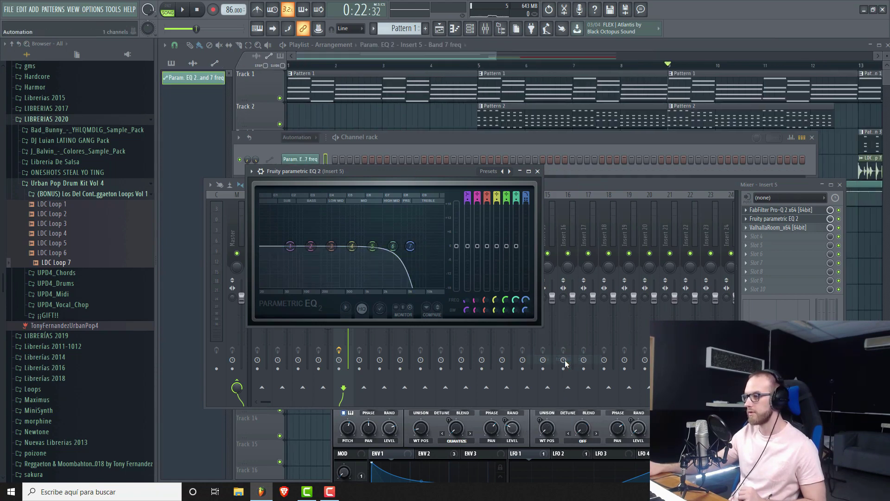
Enlarge the height of Track 5, which holds the band 7 frequency automation clip, for editing around bars 12 to 21.
left_click(323, 56)
left_click_drag(351, 54, 520, 57)
left_click_drag(662, 56, 541, 56)
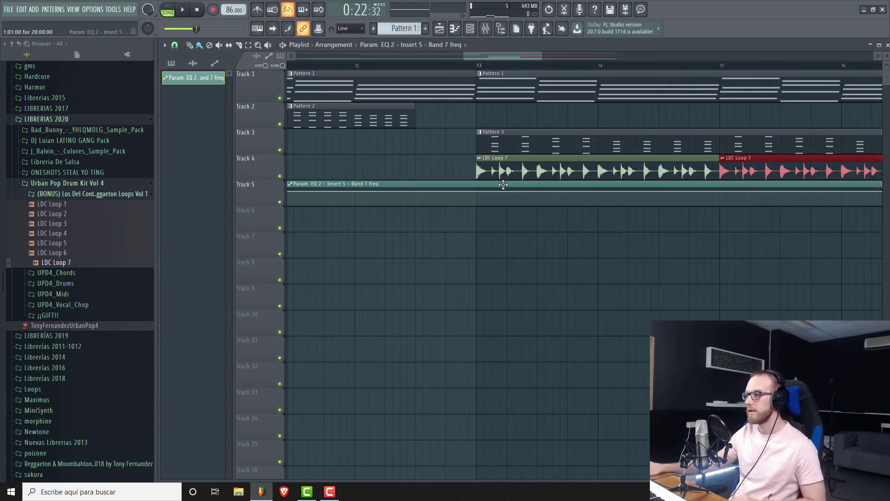
left_click_drag(246, 206, 245, 259)
left_click_drag(544, 56, 654, 56)
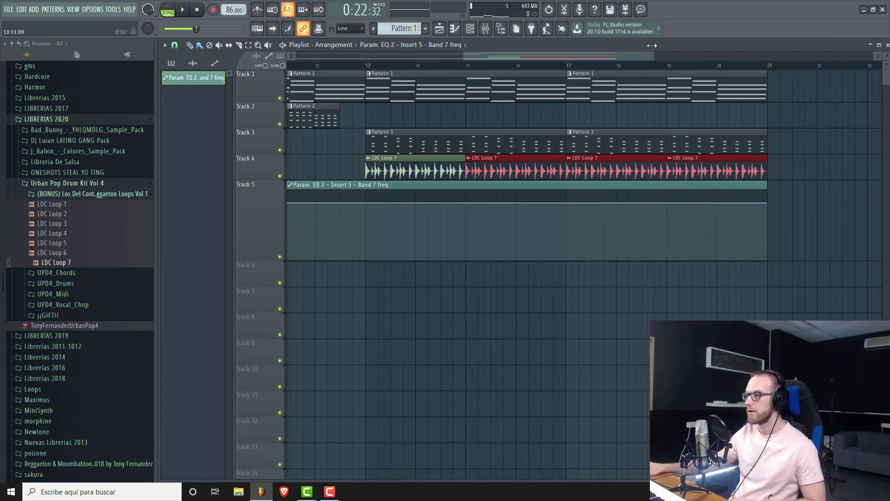
Add an automation point at 12:13:00 with the end point's 82% value, and drop the curve to a lower level from bar 13 to the end.
right_click(766, 204)
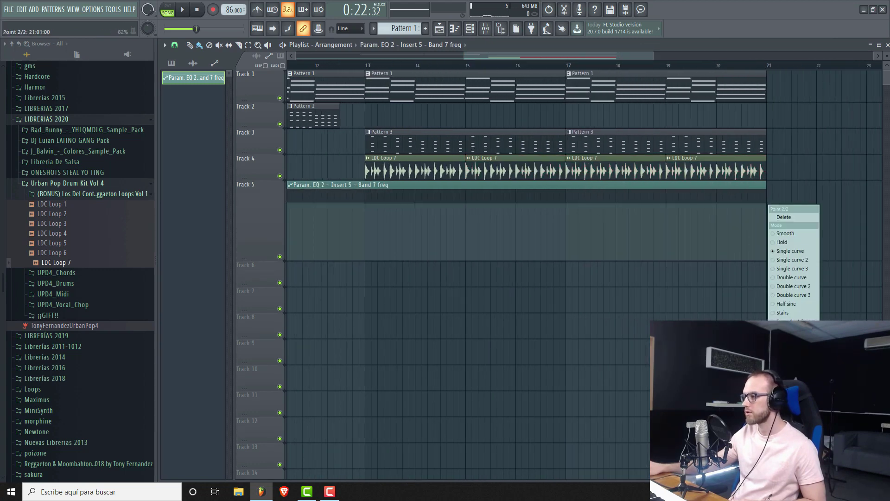
left_click(365, 224)
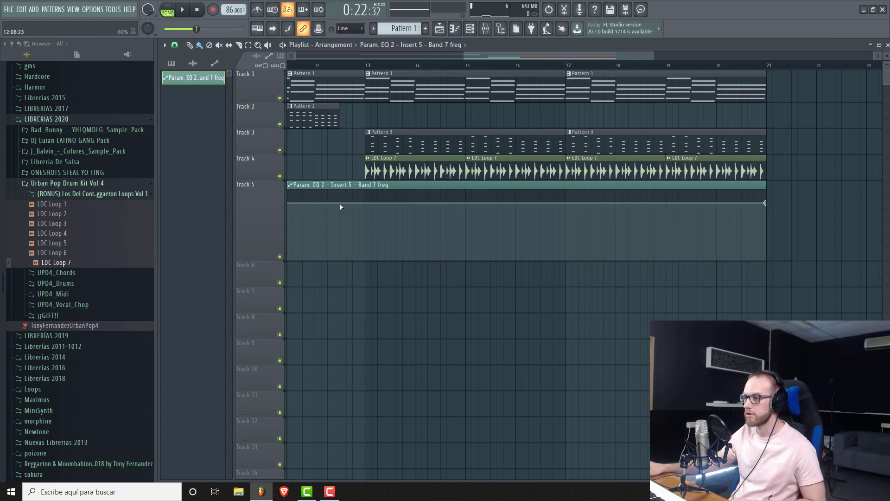
left_click(355, 204)
right_click(354, 205)
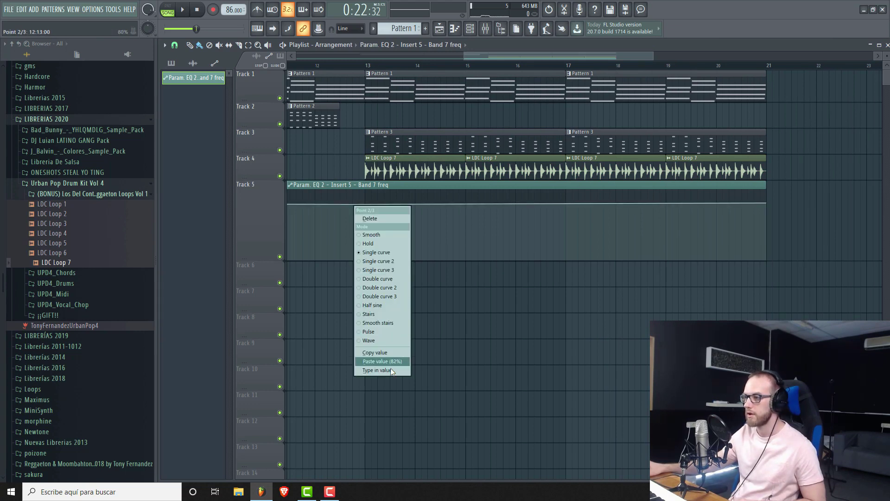
left_click(379, 362)
left_click_drag(380, 220, 365, 234)
left_click_drag(765, 204, 769, 234)
Play from bar 12 while raising the automation's bar 13 and end points to about 46%, and audition the section with Track 3 muted and unmuted.
left_click(315, 65)
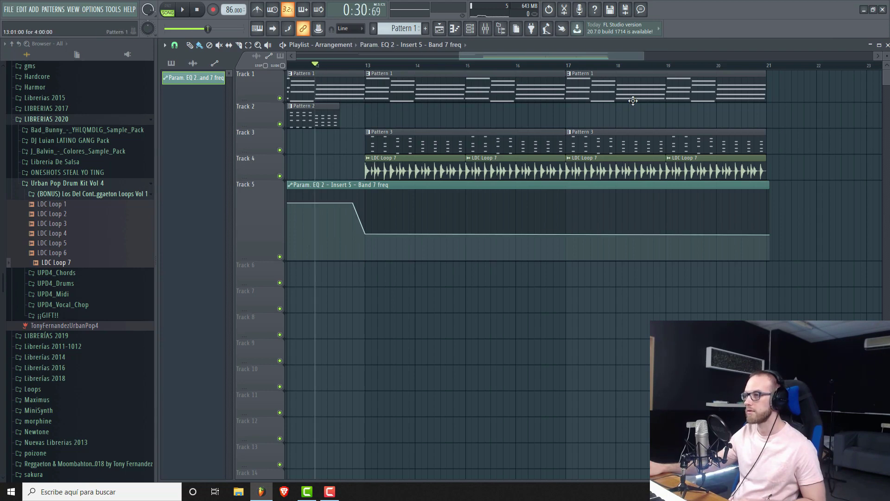
key("space")
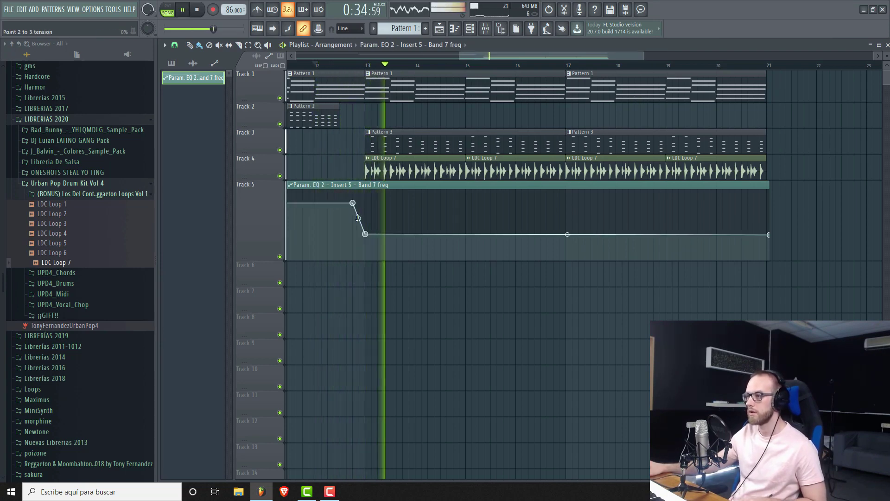
left_click_drag(365, 234, 366, 230)
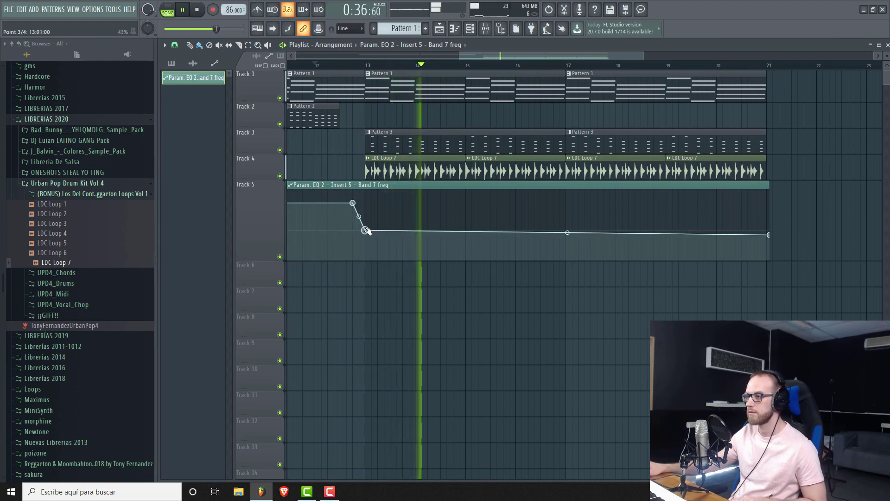
left_click_drag(769, 235, 766, 230)
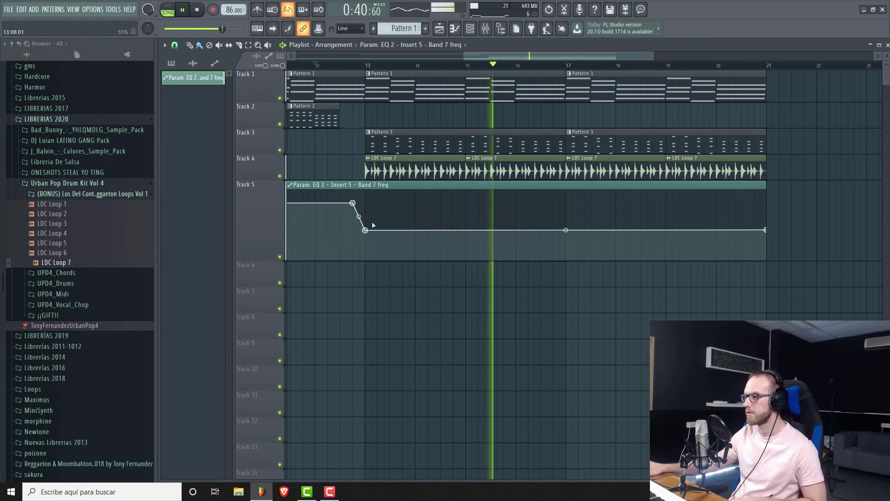
left_click_drag(365, 230, 365, 227)
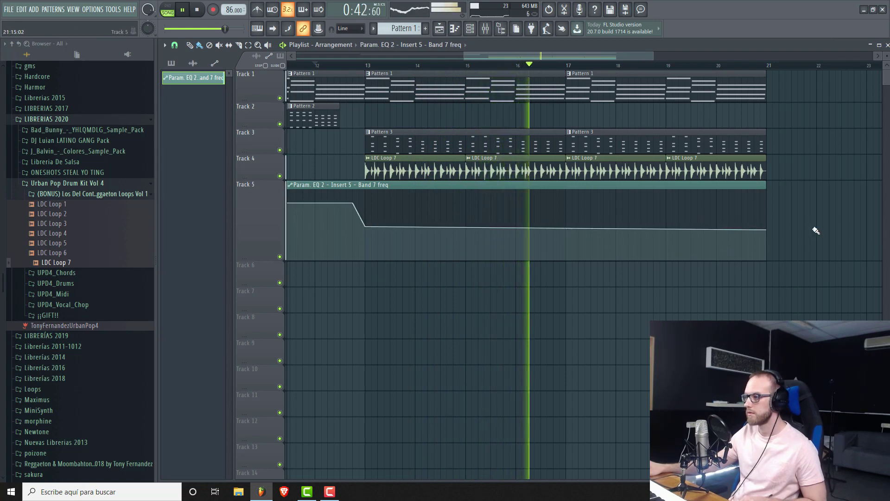
left_click_drag(767, 230, 768, 228)
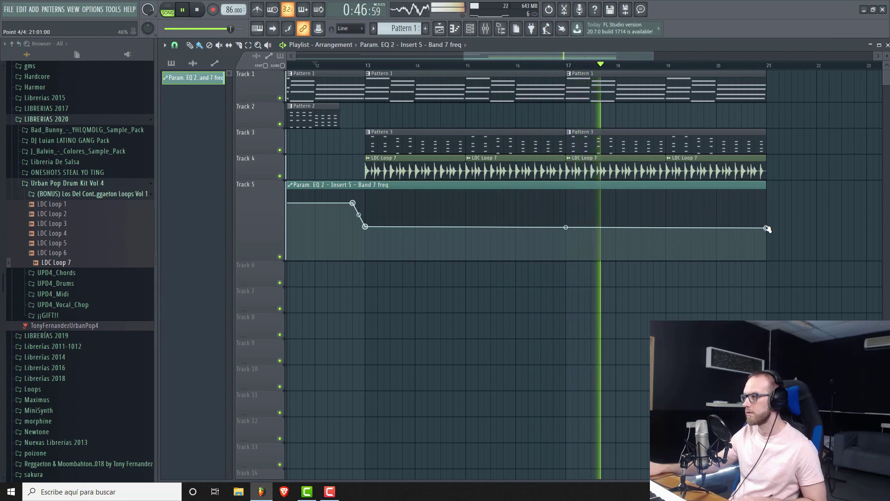
left_click(280, 151)
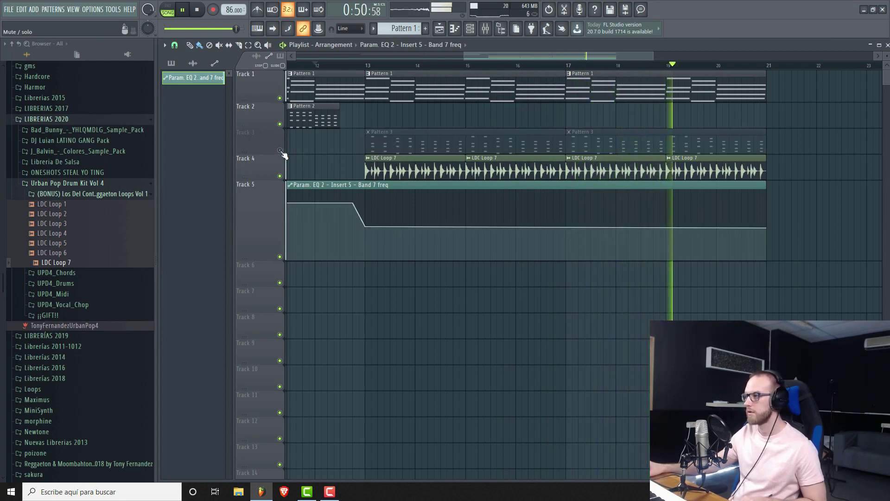
left_click(280, 150)
key("space")
Raise the automation's bar 13 and end points to about 50%, and replay the section with Track 3 muted and unmuted.
left_click_drag(366, 227, 366, 224)
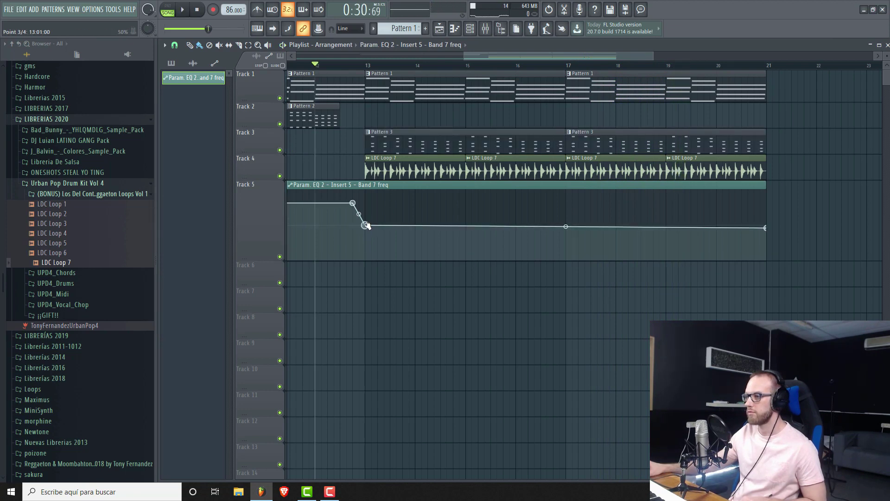
left_click_drag(766, 228, 766, 224)
key("space")
left_click(280, 150)
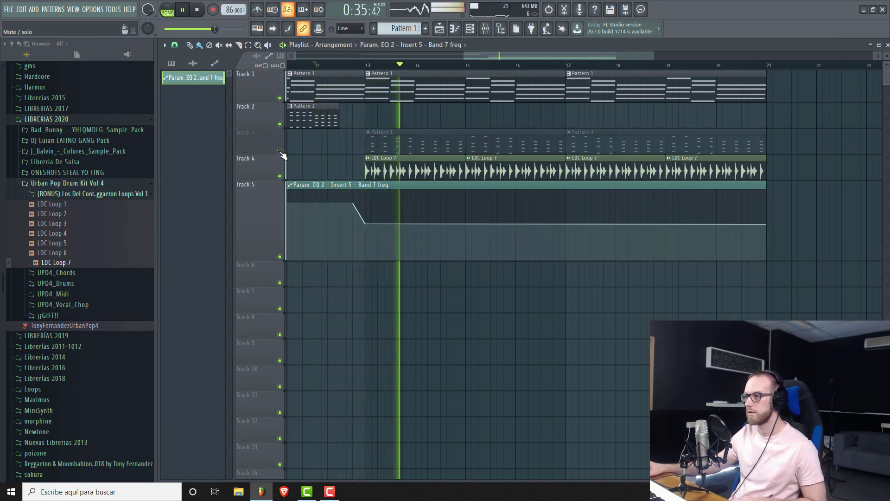
left_click(280, 151)
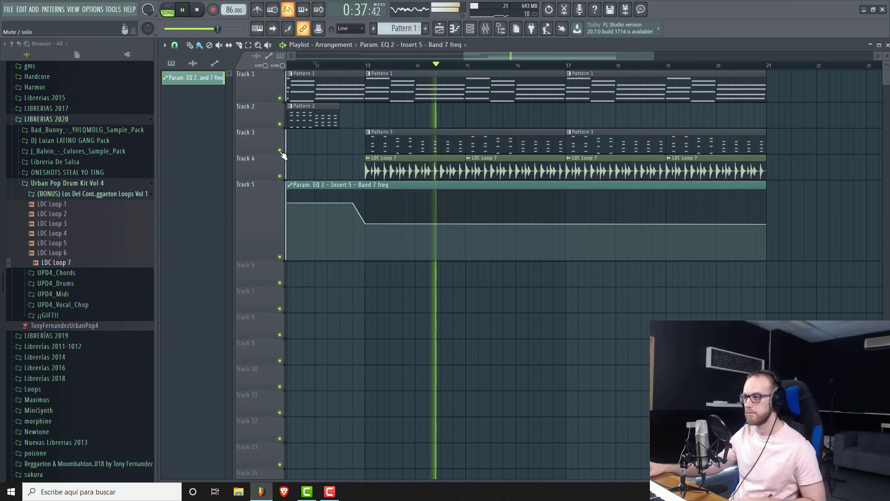
Reduce the height of Track 5 and stop playback.
left_click_drag(248, 255, 255, 234)
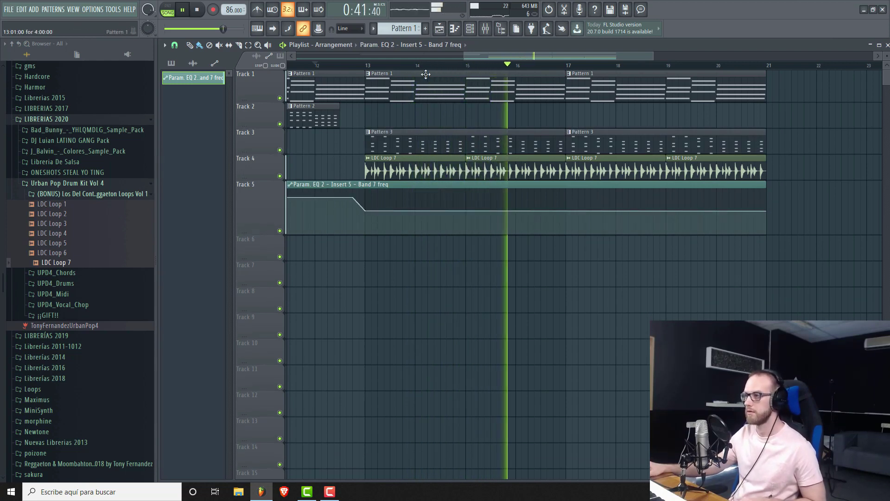
left_click_drag(463, 56, 459, 57)
key("space")
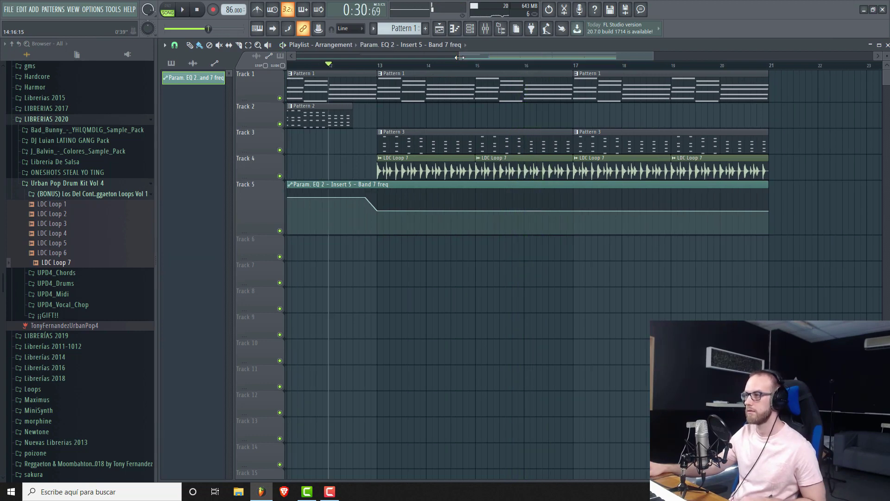
Select Pattern 3 in pattern mode, open the first Serum channel and start playback.
scroll(408, 29, "down", 2)
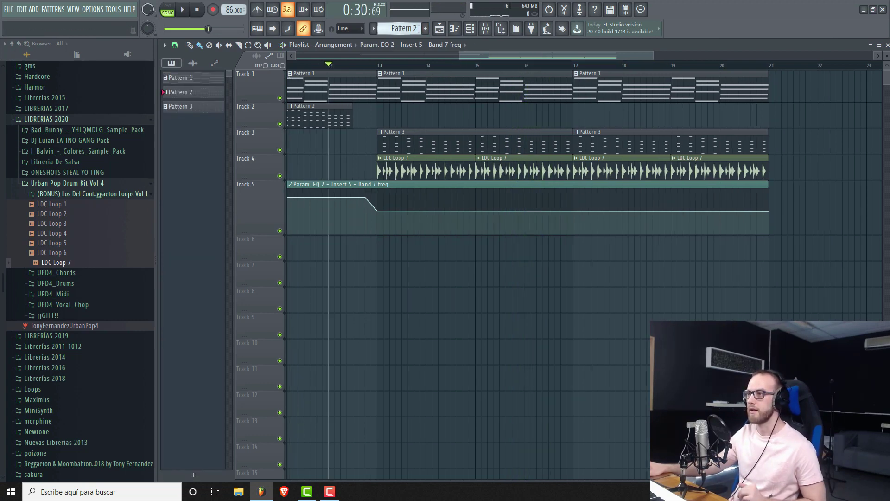
left_click(167, 10)
key("F6")
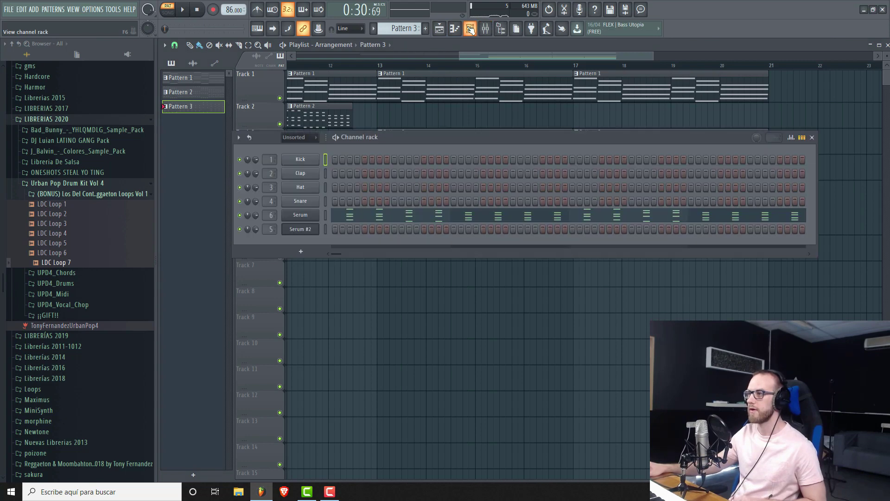
left_click(306, 220)
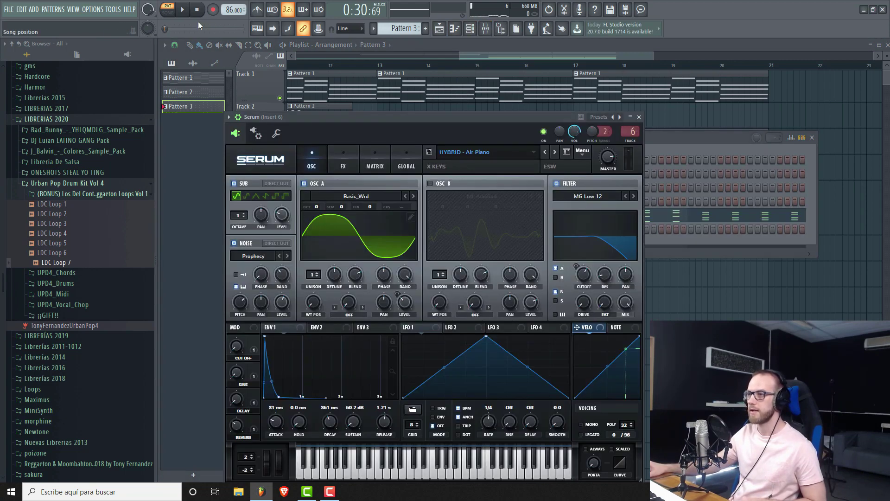
left_click(183, 11)
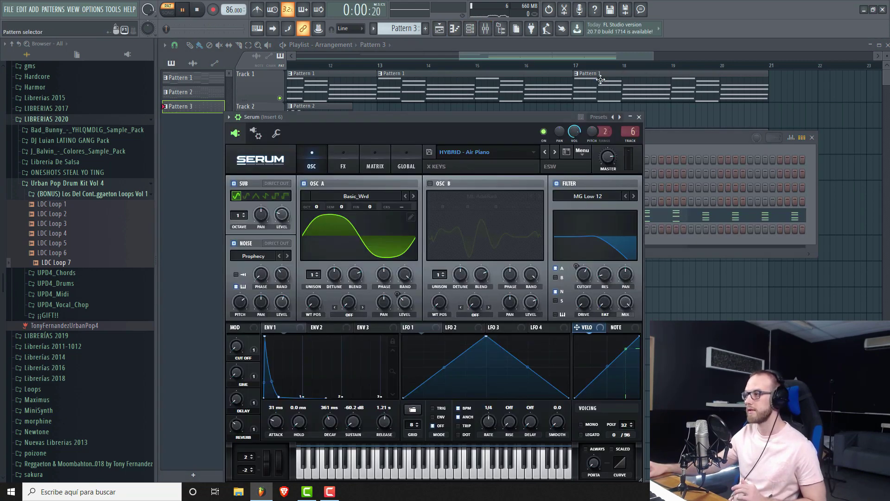
Load FabFilter Pro-Q 2 x64 into the first effect slot of mixer Insert 6, and stop playback.
left_click(633, 131)
left_click(753, 210)
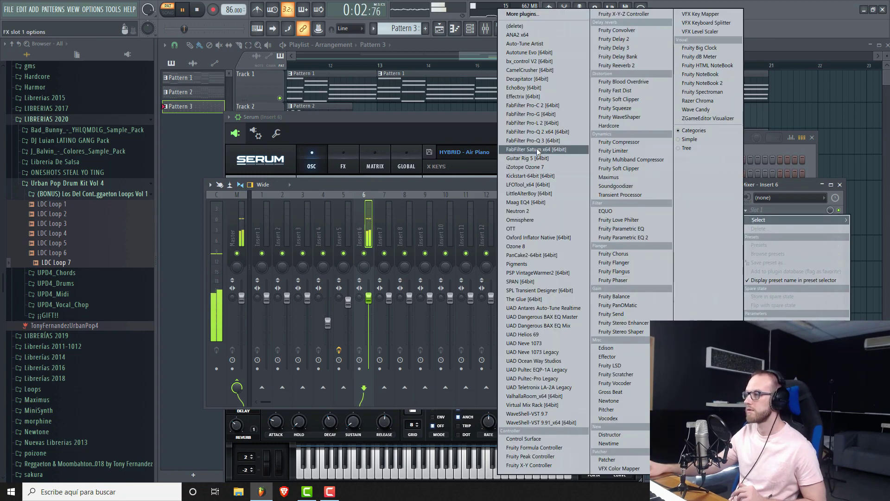
left_click(544, 133)
left_click_drag(350, 159, 366, 121)
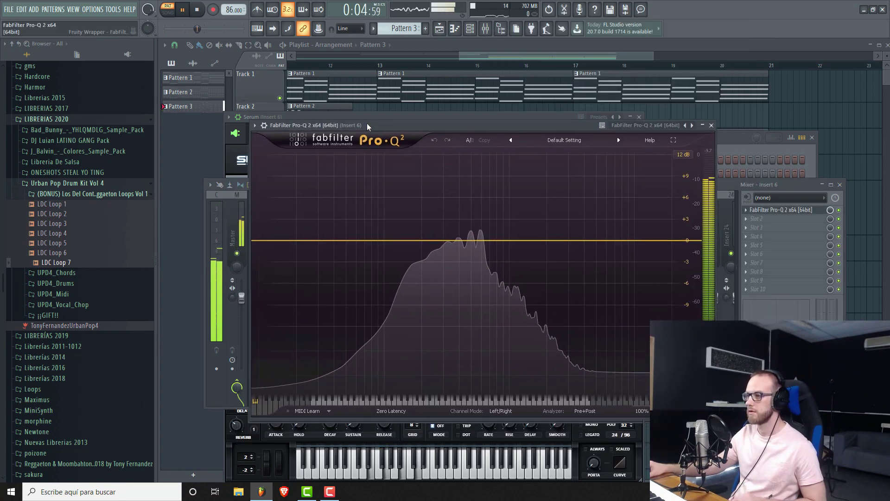
key("space")
Add a low shelf band at the low end of the Pro-Q 2 curve with Q 1 and a 24 dB/oct slope.
left_click_drag(261, 235, 267, 256)
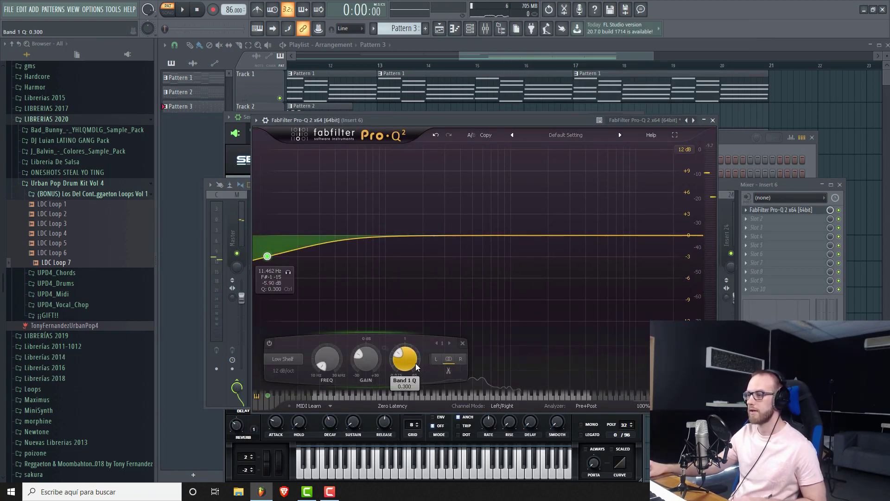
type("1")
key("Return")
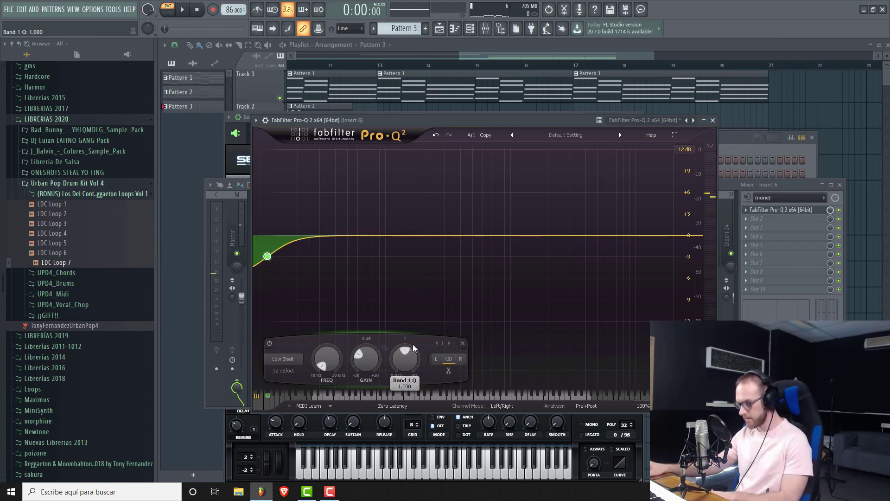
left_click(286, 370)
left_click(296, 412)
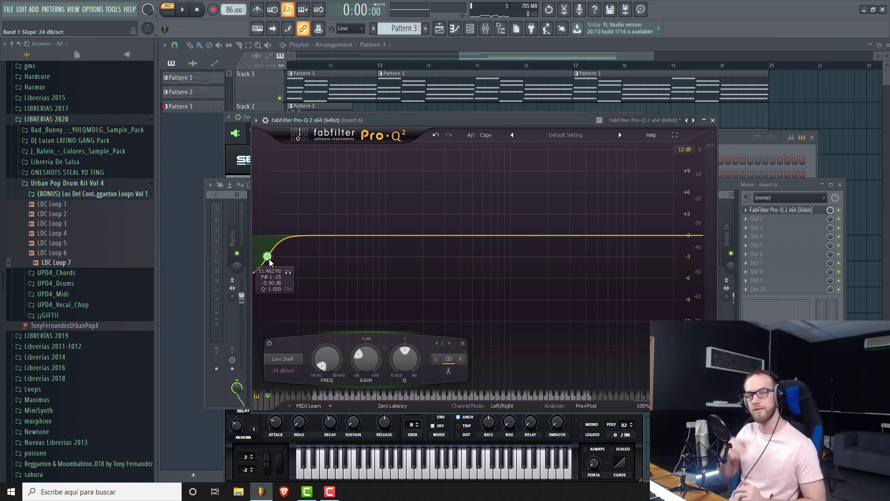
Move the low shelf to about 171 Hz and -11.4 dB, audition the chords and close the equalizer.
left_click_drag(268, 257, 332, 258)
left_click_drag(332, 256, 414, 276)
key("space")
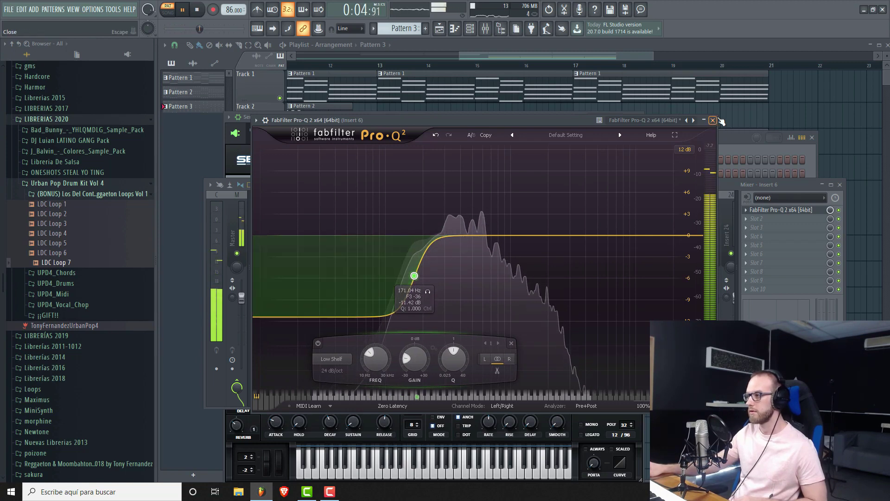
left_click(713, 120)
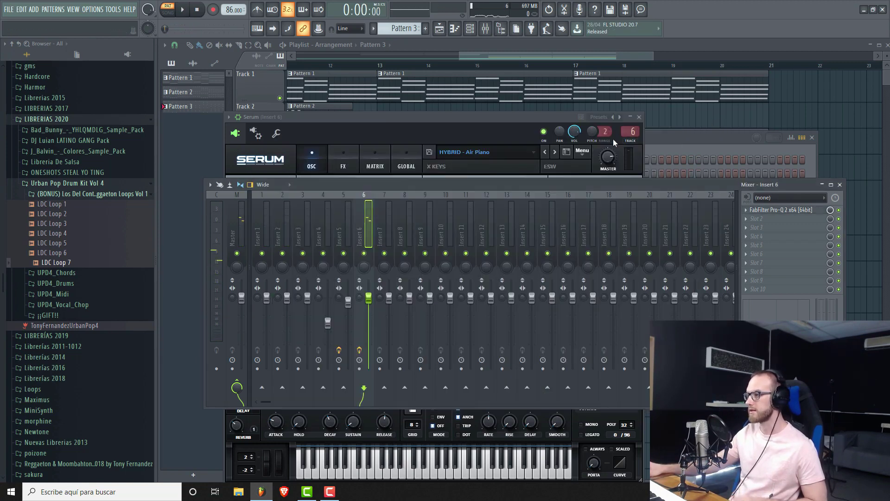
Create an automation clip for Pro-Q 2's mix level on Insert 6, stepping from lowest to highest level at bar 13.
right_click(830, 210)
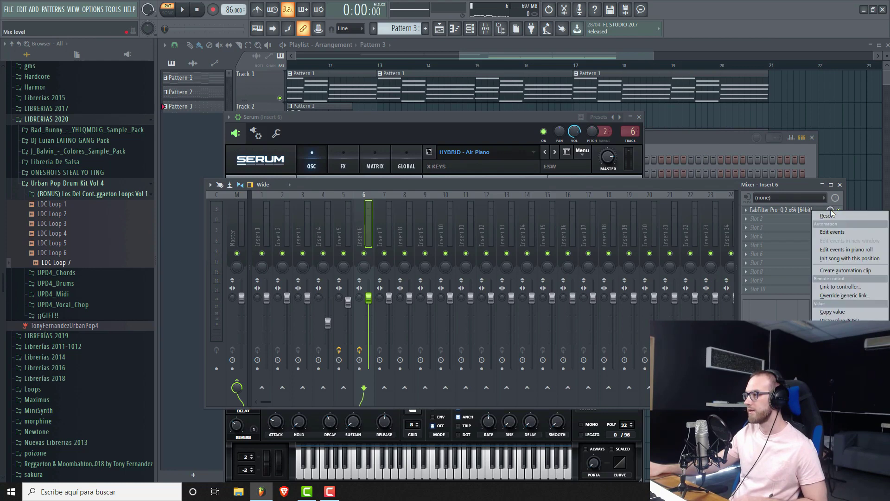
left_click(841, 271)
left_click(401, 54)
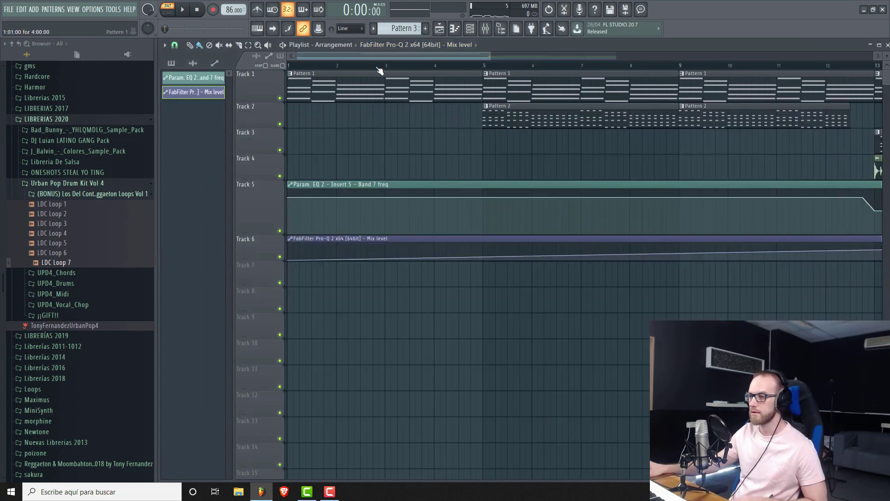
left_click_drag(391, 62, 557, 56)
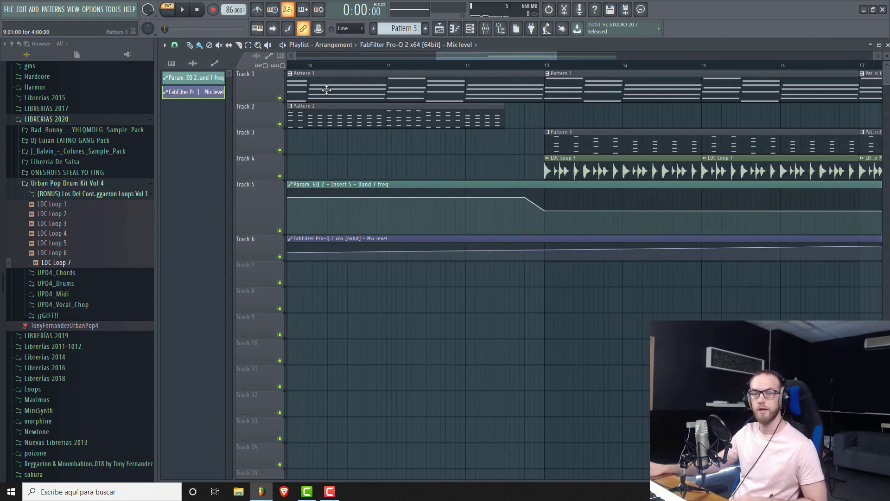
left_click_drag(545, 252, 546, 226)
left_click(556, 255)
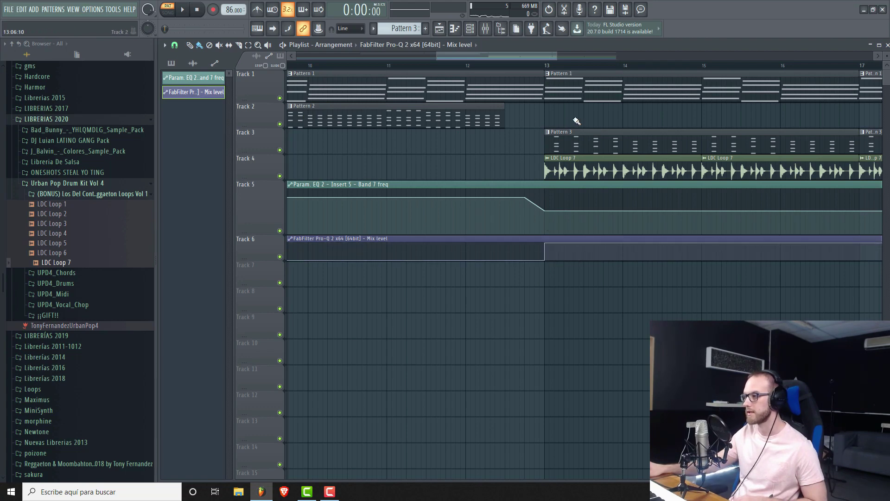
Reduce the height of Track 5 and move both automation clips down to Tracks 9 and 10.
left_click_drag(437, 52, 297, 52)
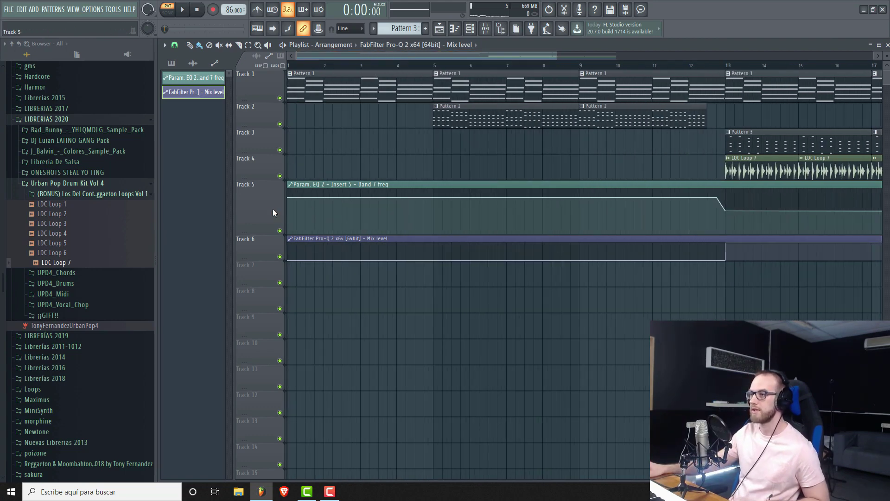
left_click_drag(249, 235, 249, 219)
left_click_drag(302, 159, 306, 258)
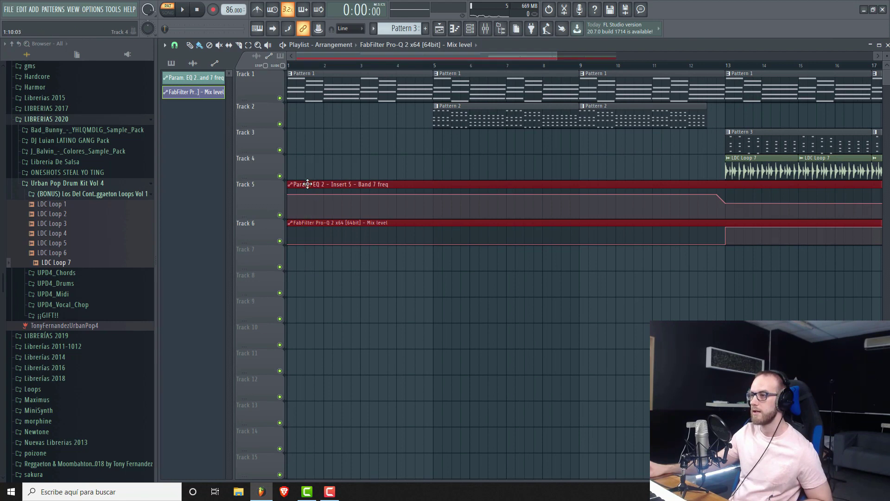
left_click_drag(299, 221, 288, 318)
left_click_drag(879, 269, 358, 257)
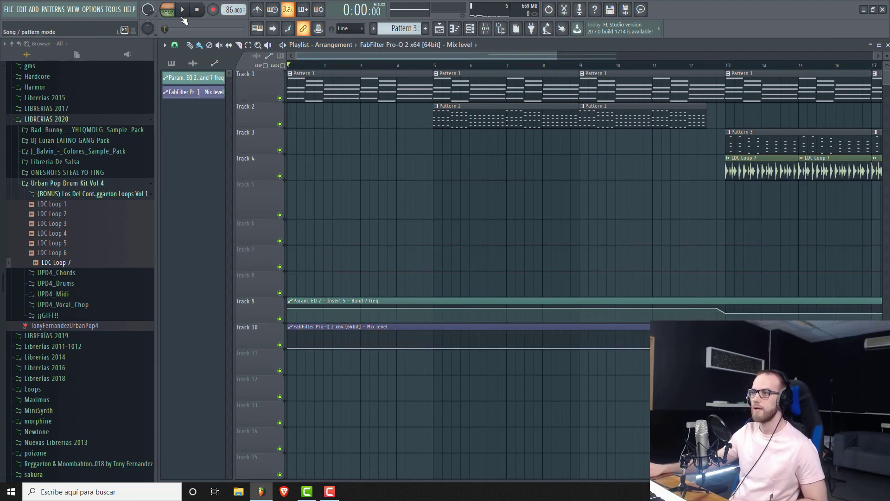
left_click_drag(323, 53, 497, 58)
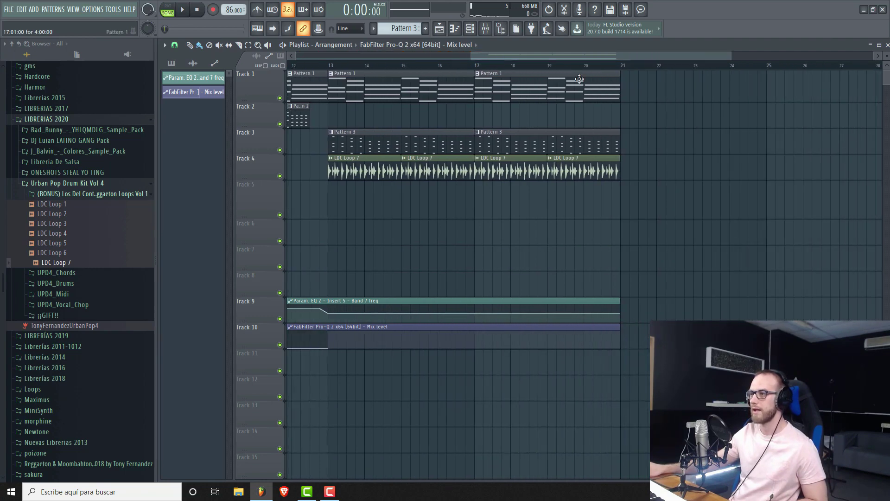
left_click_drag(721, 58, 669, 72)
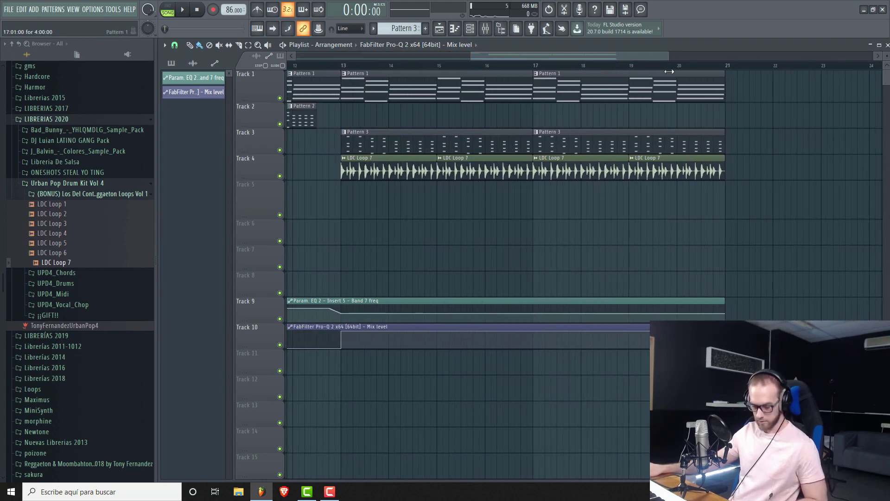
key("ctrl+a")
left_click(357, 78)
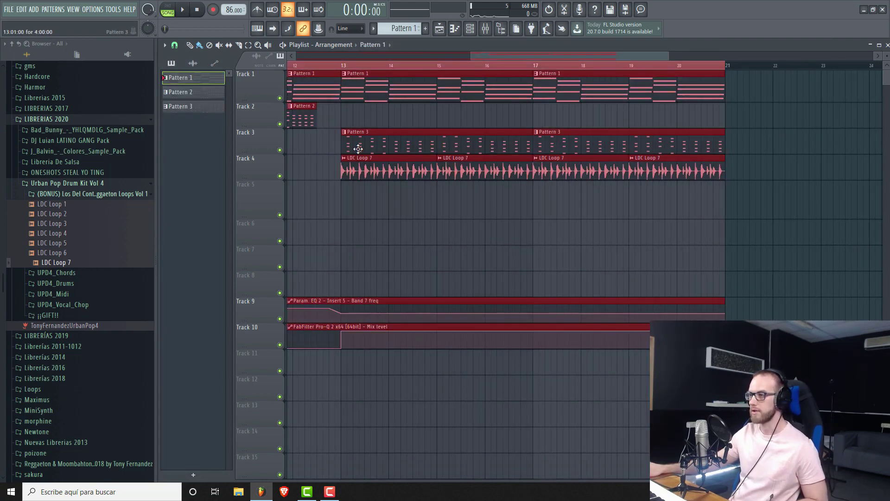
left_click(355, 95)
left_click(356, 144)
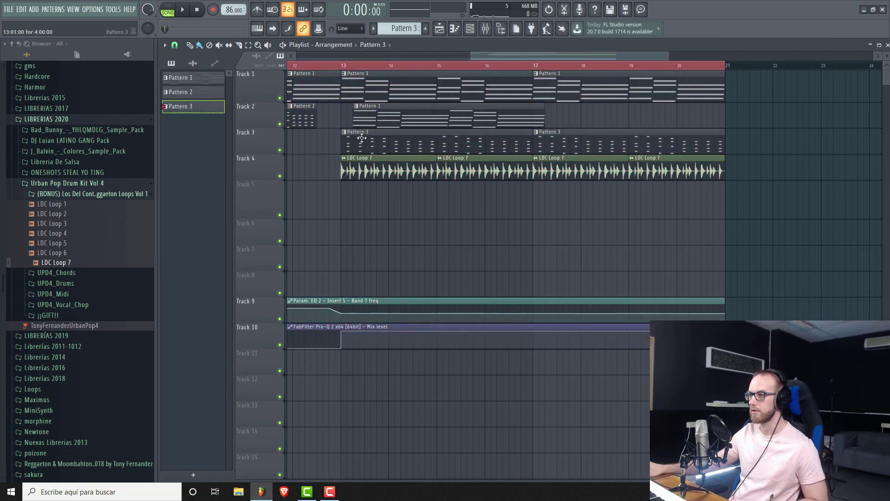
Move all playlist clips down two tracks and place the four LDC Loop 7 clips on Track 1.
key("ctrl+a")
key("shift+Down")
key("shift+Down")
left_click(368, 113)
left_click_drag(360, 226, 723, 271)
left_click_drag(364, 230, 364, 74)
Move all pattern and automation clips up one track, with Pattern 1 on Track 2, and clear the selection.
left_click_drag(473, 55, 297, 56)
left_click_drag(297, 103, 786, 452)
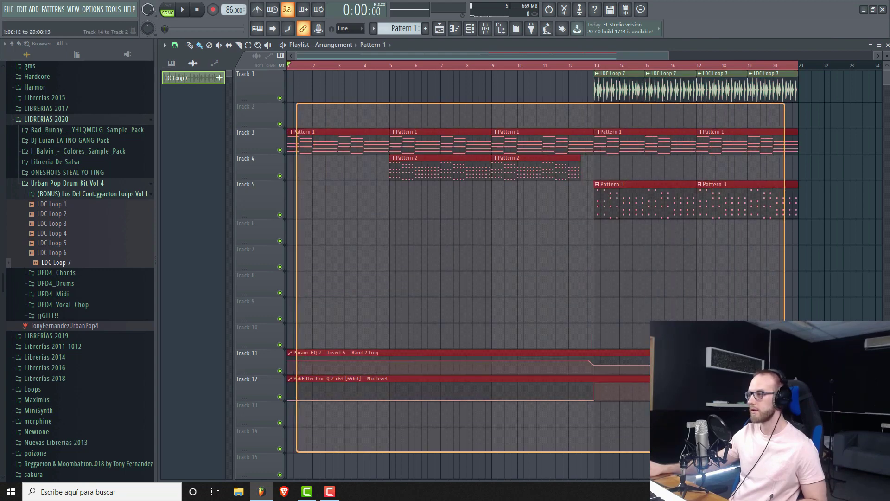
left_click_drag(294, 135, 295, 109)
left_click(487, 226)
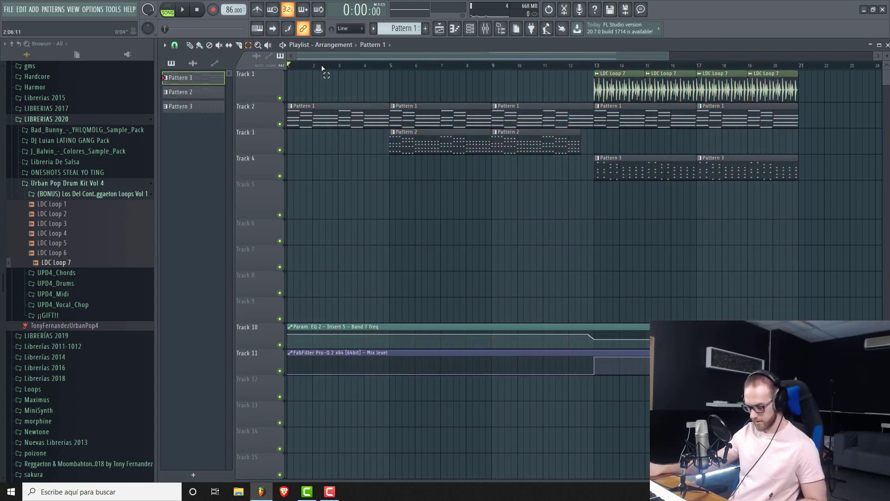
Show the Unsorted channels in the channel rack and create a new empty Pattern 4.
left_click_drag(296, 57, 452, 57)
left_click(470, 29)
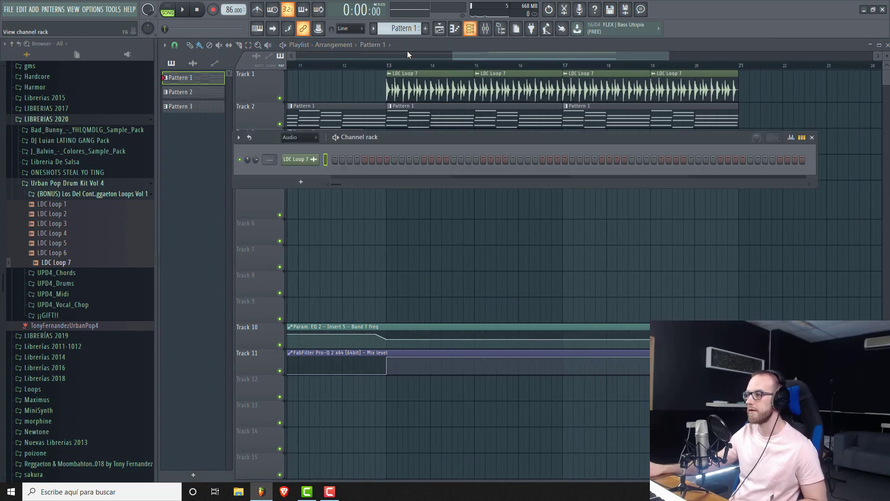
left_click(299, 137)
left_click(292, 177)
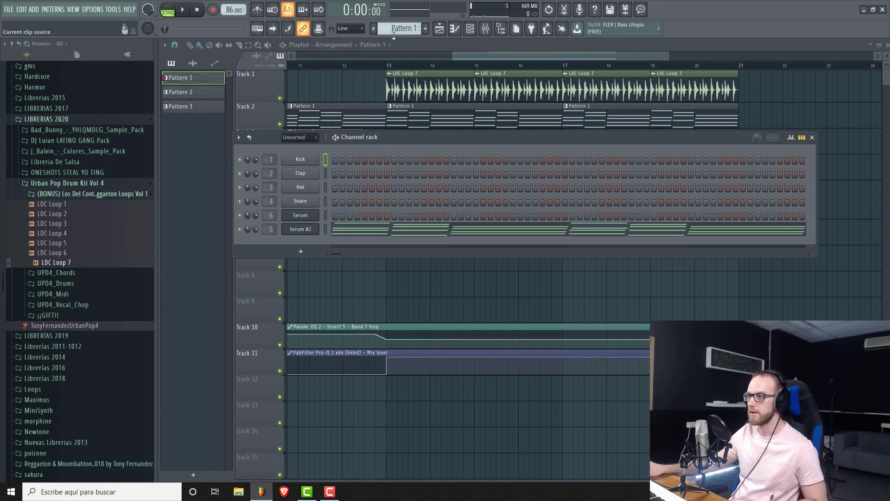
key("F4")
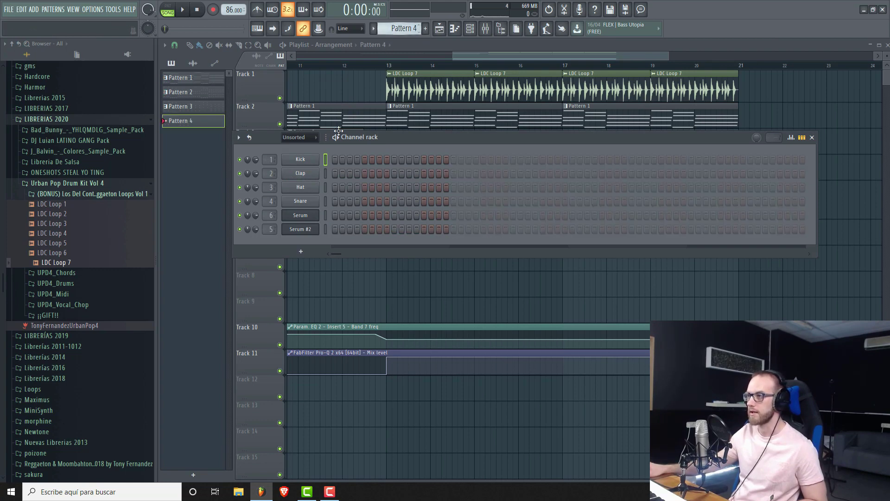
Add a 3x Osc channel to the rack, close its window and route it to mixer track 7.
left_click(302, 252)
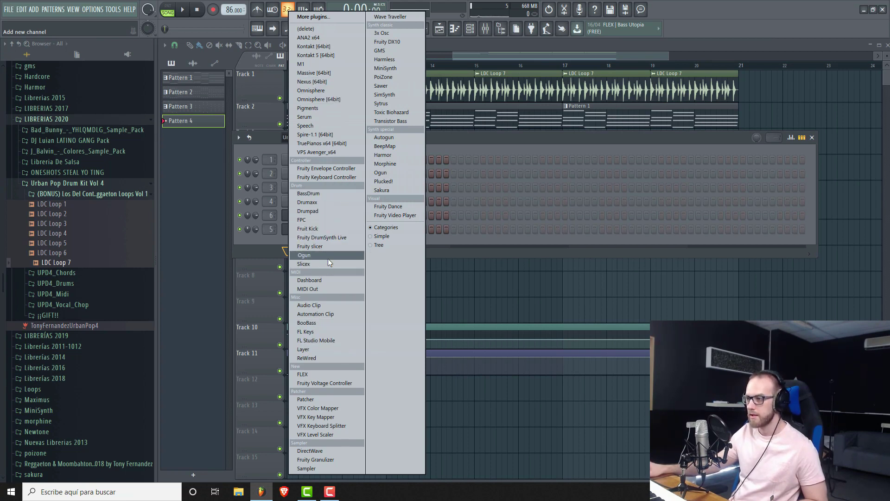
left_click(392, 35)
left_click(419, 87)
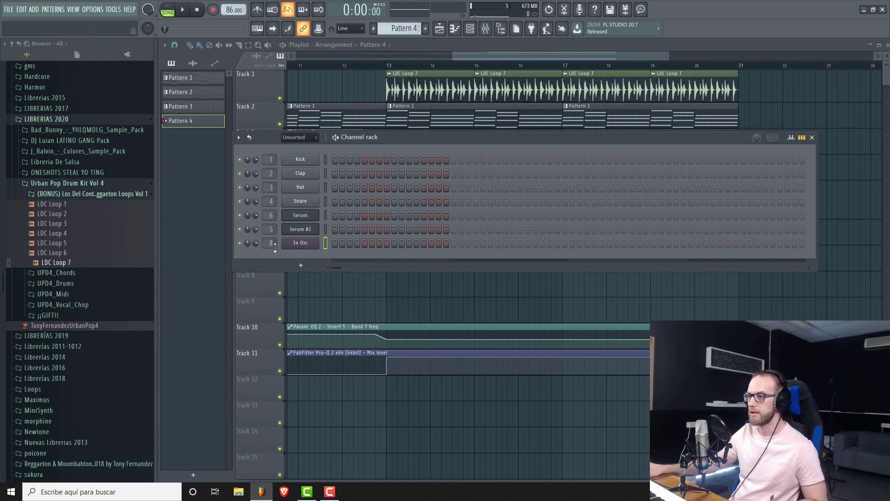
Open the 3x Osc piano roll in pattern mode and draw an A2 note at the start of bar 1.
right_click(293, 248)
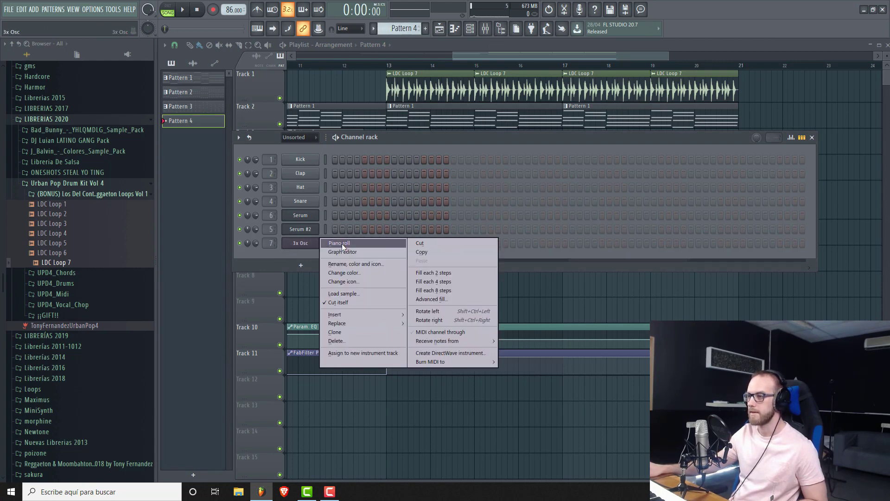
left_click(344, 243)
left_click(168, 10)
scroll(241, 278, "down", 5)
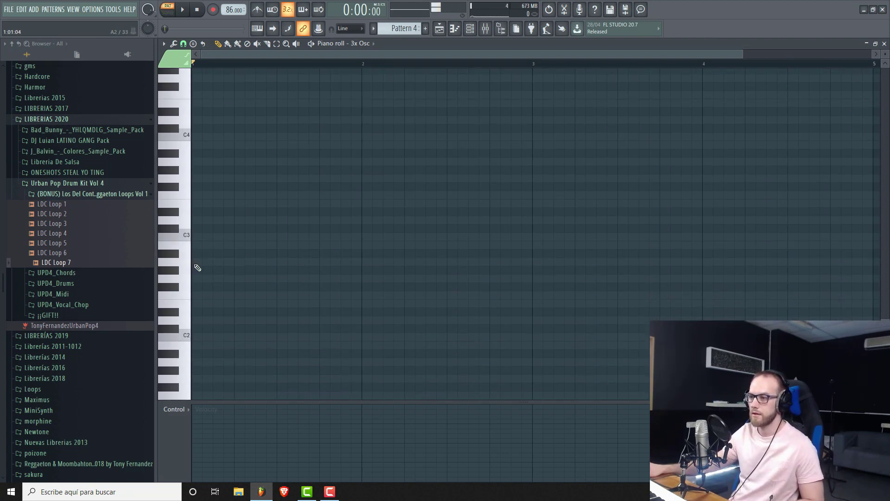
left_click(195, 263)
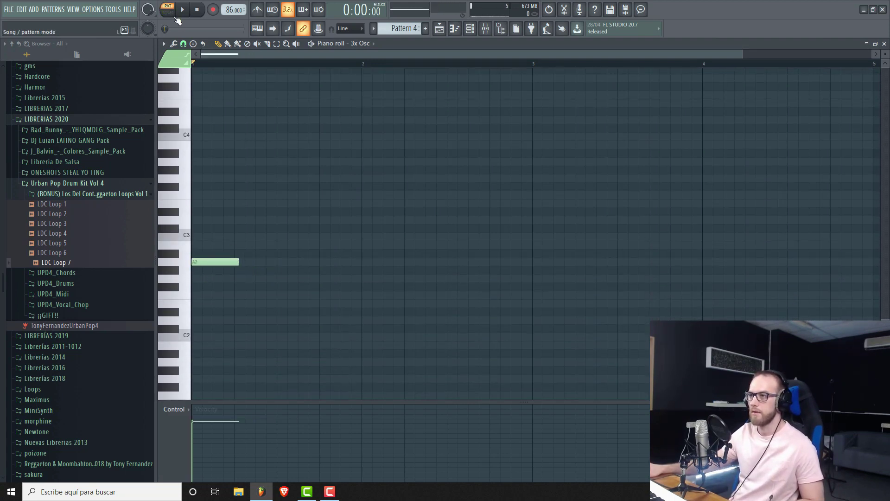
Change the piano roll's snap setting and shorten the A2 note to three steps.
left_click(175, 43)
left_click(164, 44)
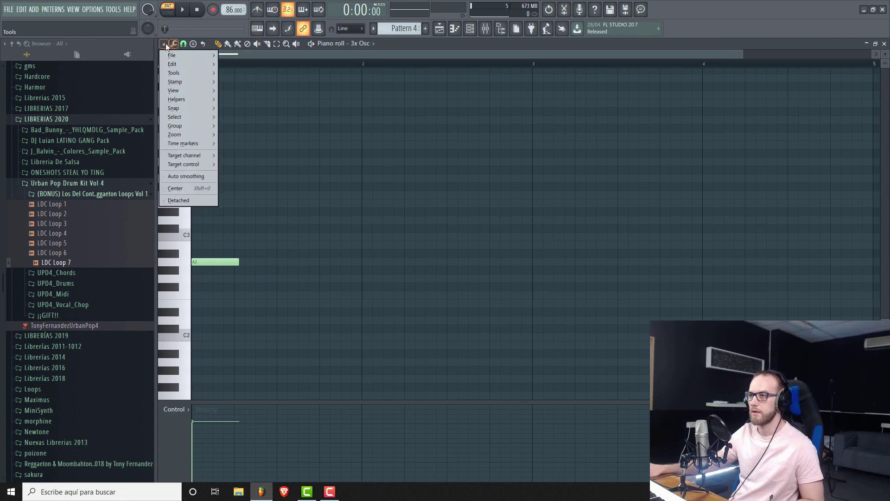
left_click(184, 43)
left_click(206, 87)
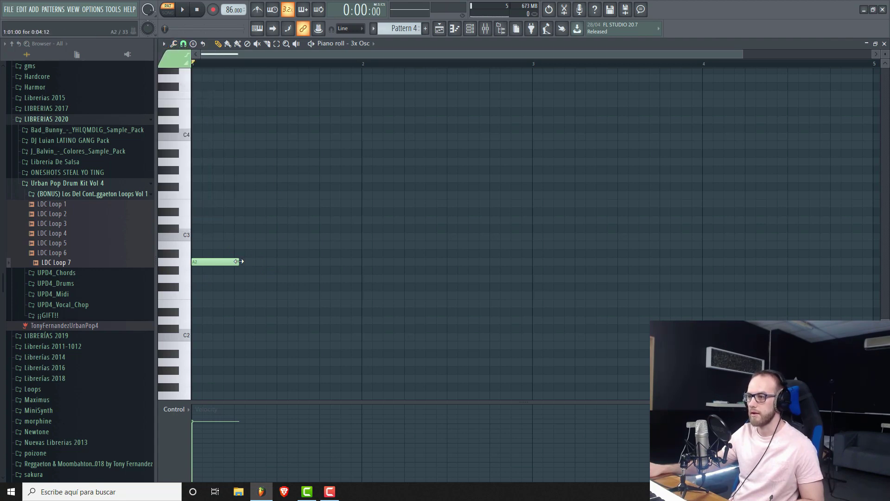
left_click_drag(237, 261, 226, 267)
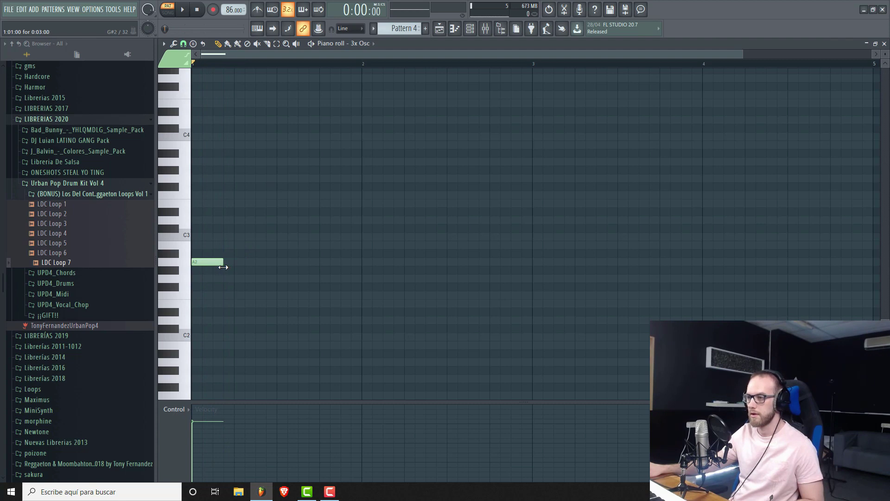
Add a short E3 note on beat 2 of bar 1 and audition it with the opening A2.
scroll(257, 285, "up", 2)
left_click(235, 254)
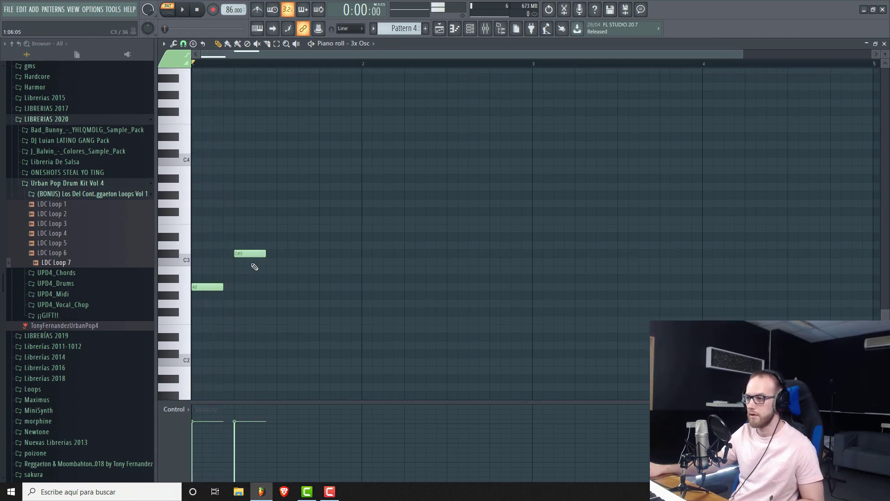
left_click_drag(257, 251, 249, 227)
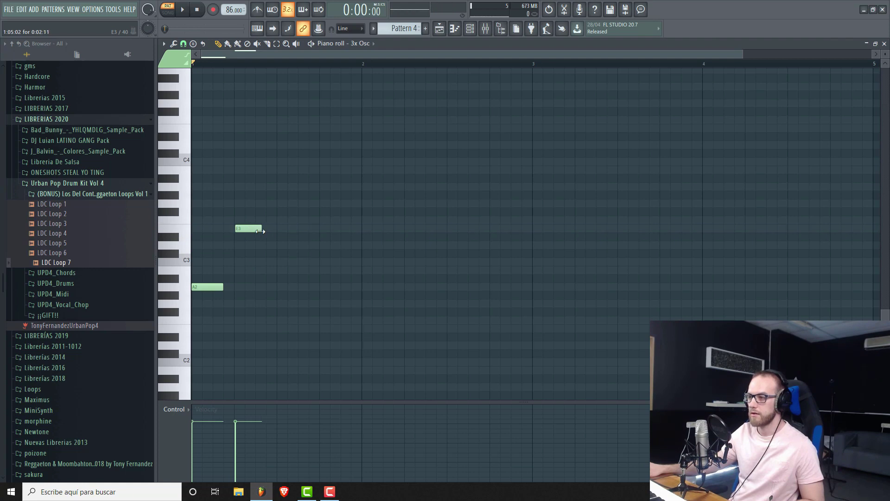
key("space")
key("space")
left_click(244, 228)
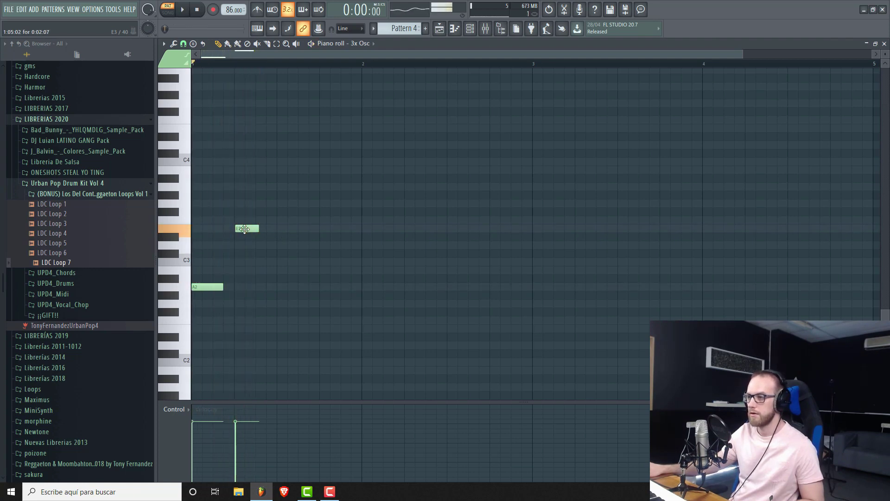
key("space")
key("space")
Fill the second half of bar 1 with A2 notes on beats 3 and 4 and a closing C3 note.
left_click(281, 287)
key("space")
key("space")
left_click(334, 287)
left_click_drag(331, 288, 331, 288)
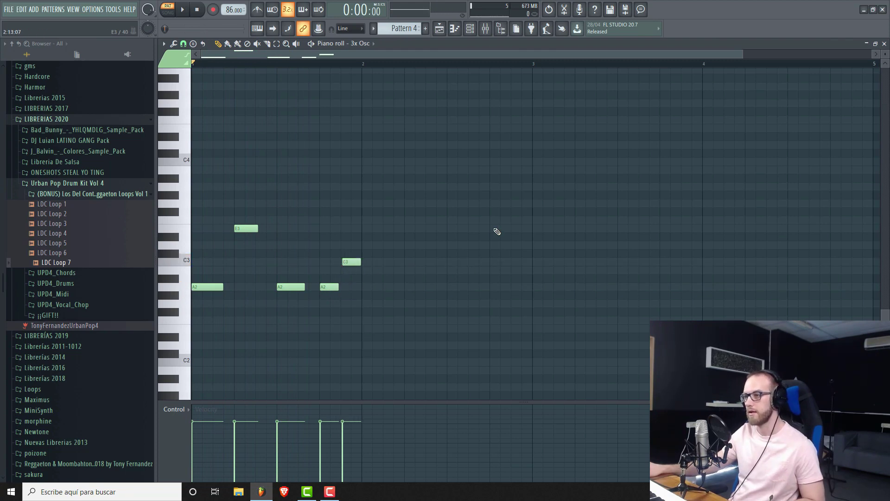
Transpose the last three notes of bar 1 up five semitones to D3, D3 and F3 and play the bar back.
left_click_drag(288, 225, 356, 306)
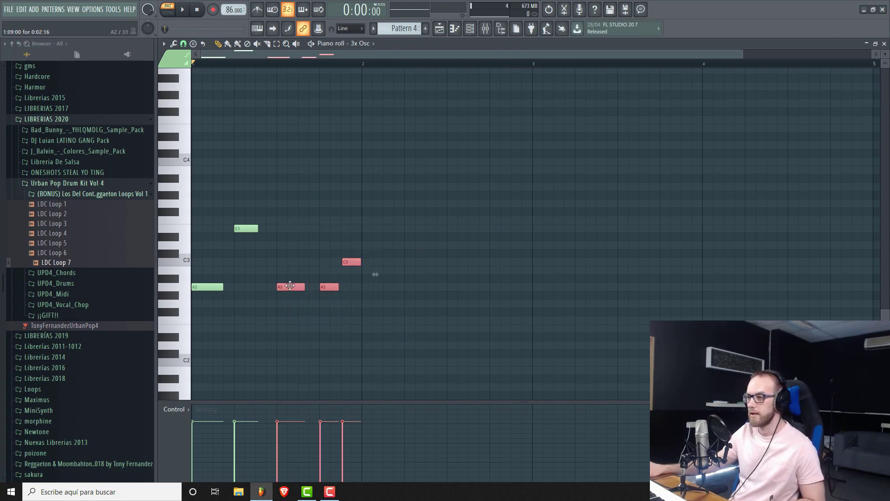
left_click_drag(290, 288, 291, 243)
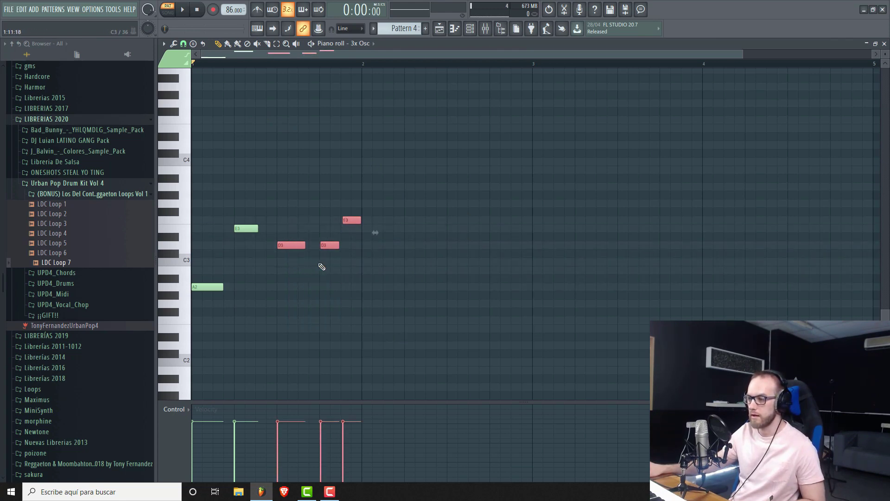
left_click(316, 264)
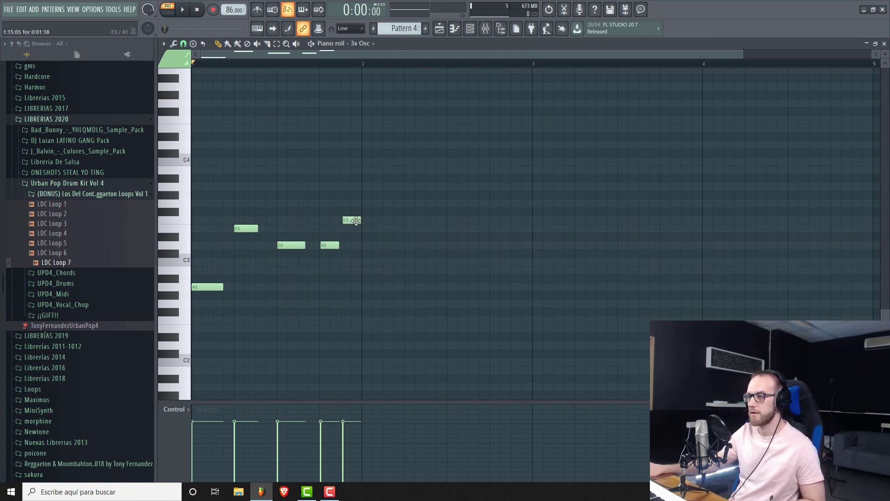
key("space")
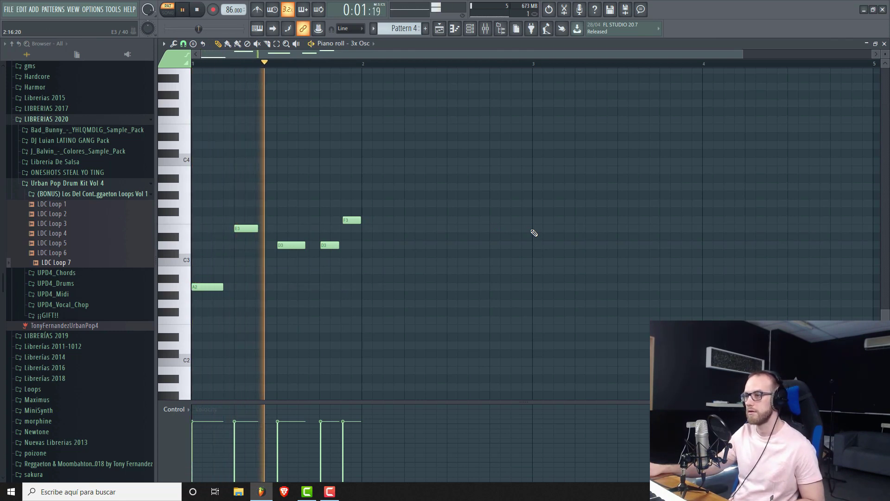
key("space")
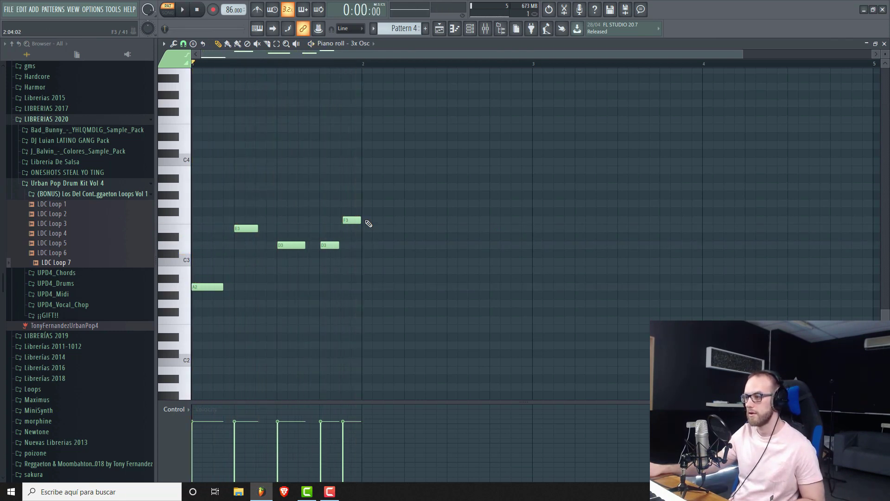
Duplicate all five notes of bar 1 and place the copy at the start of bar 2.
left_click_drag(401, 195, 133, 335)
key("ctrl+b")
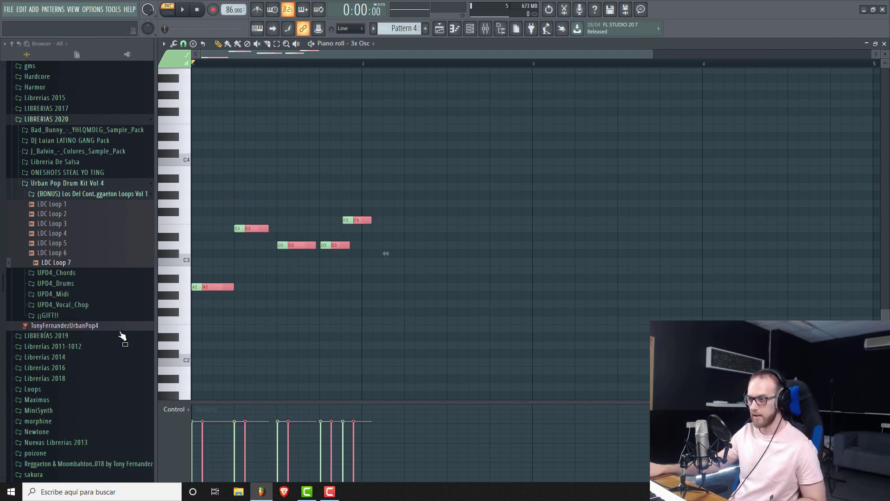
left_click_drag(219, 288, 379, 285)
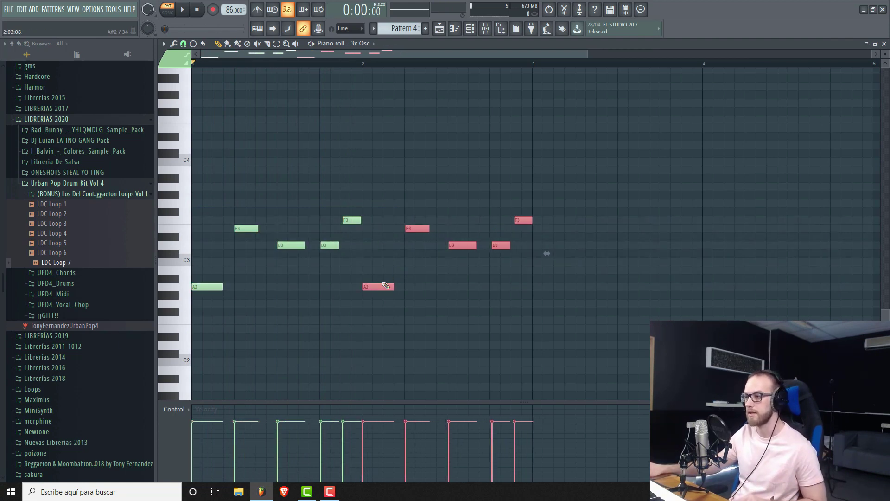
Transpose the bar 2 copy so it starts on E3 and set its following four notes to G3, E3, E3 and G3.
left_click_drag(379, 288, 379, 227)
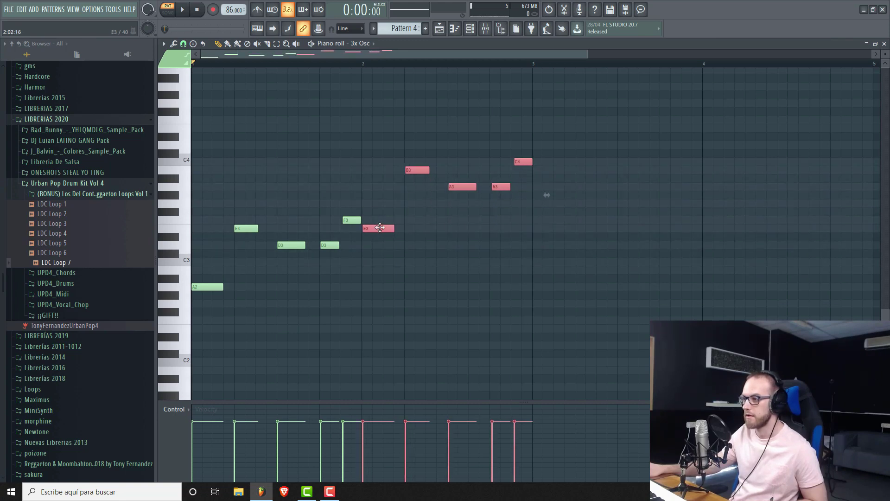
left_click(413, 251)
left_click_drag(419, 170, 462, 233)
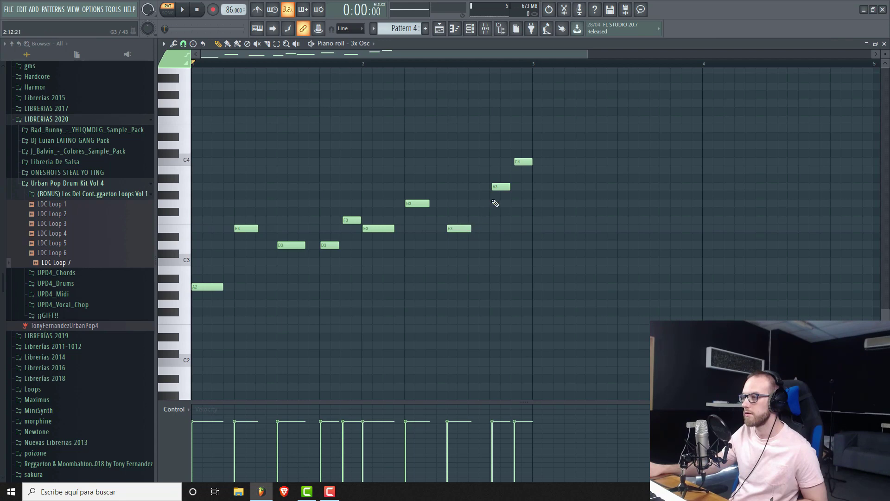
left_click_drag(500, 210, 499, 233)
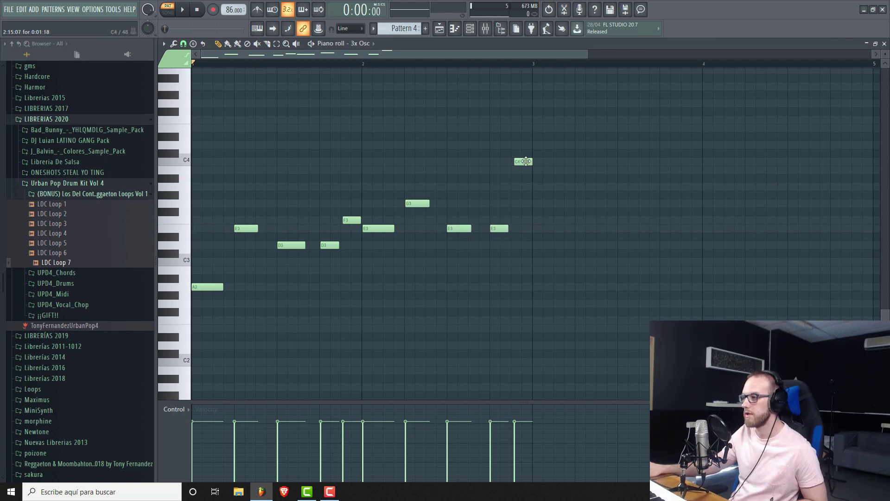
left_click_drag(526, 162, 523, 204)
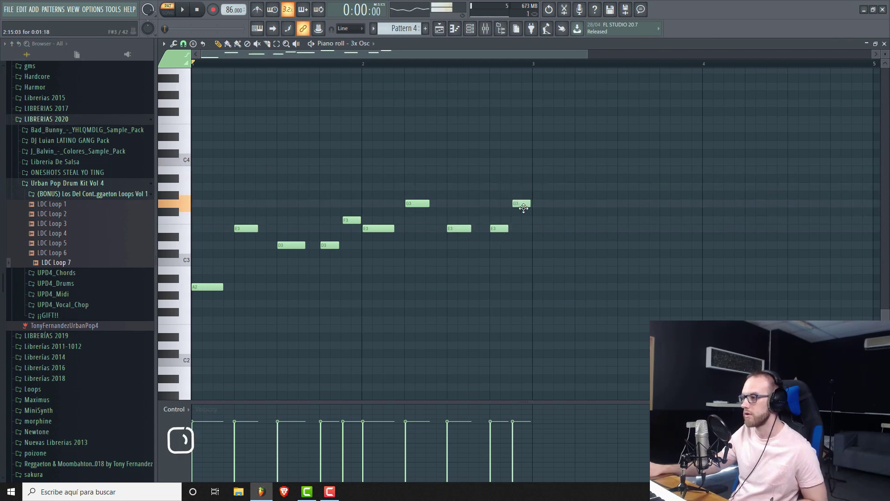
Audition the two-bar line and try B3 in place of G3 for the second note of bar 2.
left_click(185, 14)
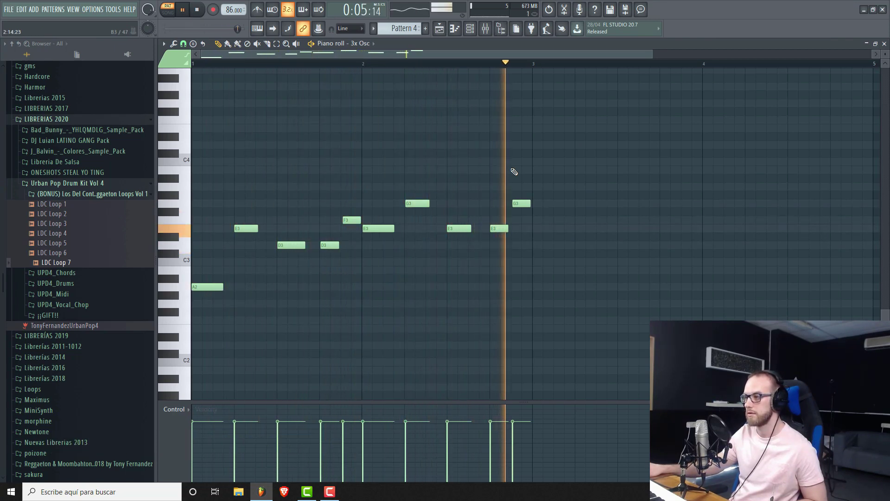
left_click_drag(415, 203, 415, 169)
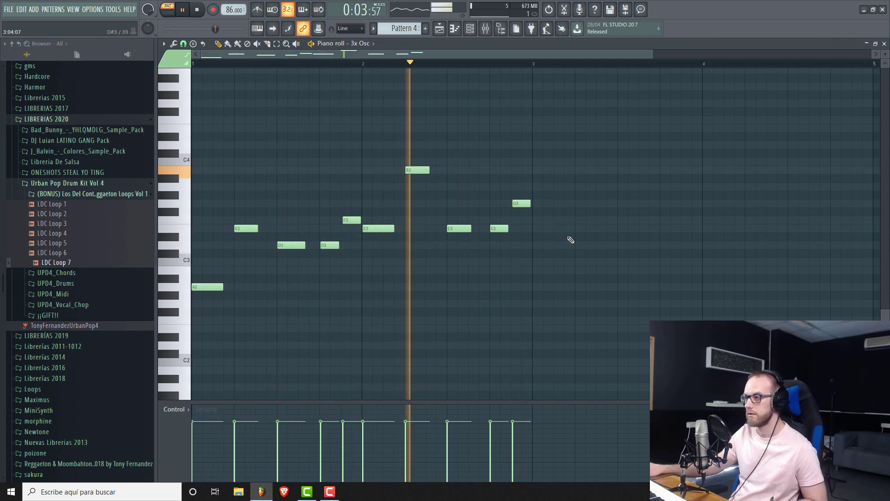
key("space")
left_click_drag(418, 170, 418, 202)
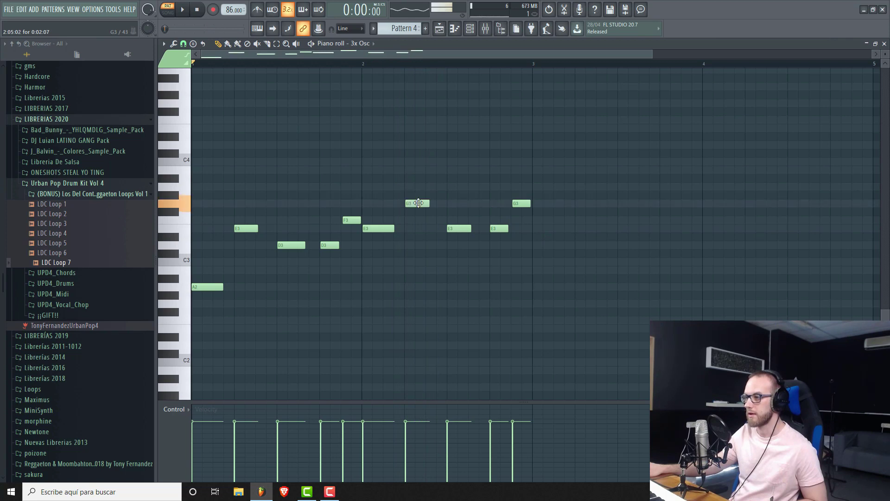
key("space")
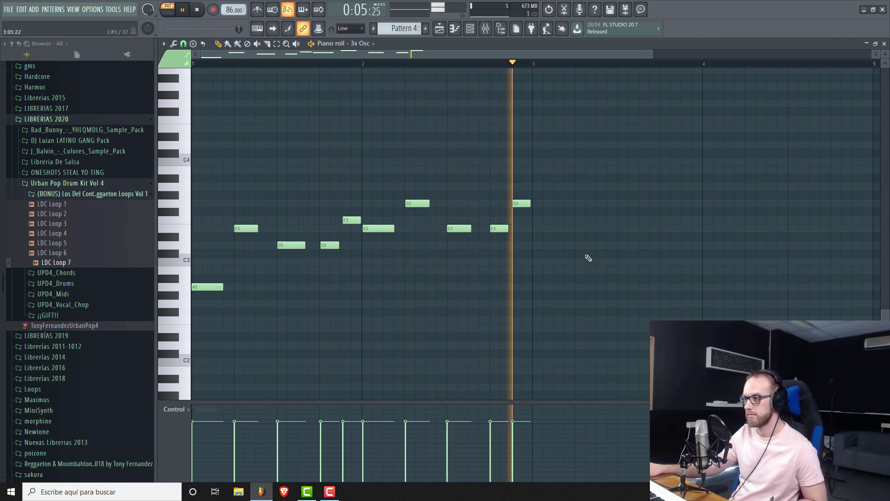
key("space")
Lower every note after the opening A2 by one octave, including the E3 on beat 2 of bar 1.
left_click_drag(583, 157, 290, 290)
left_click_drag(300, 244, 300, 346)
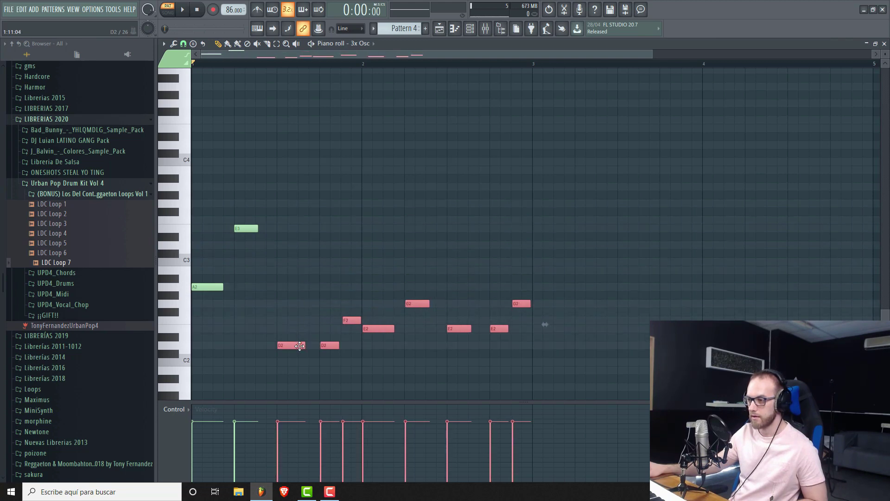
scroll(394, 242, "down", 2)
key("space")
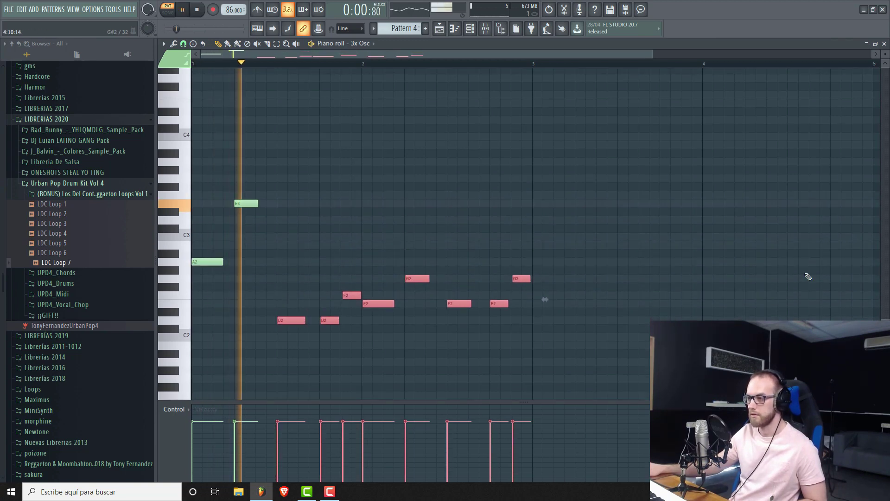
key("space")
left_click_drag(251, 203, 251, 309)
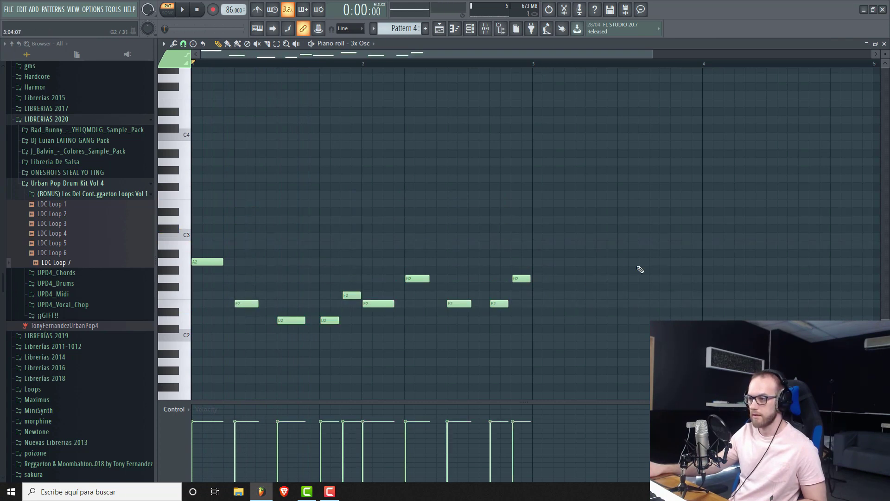
Play the lowered line and try raising the second note of bar 2 four semitones to B2.
key("space")
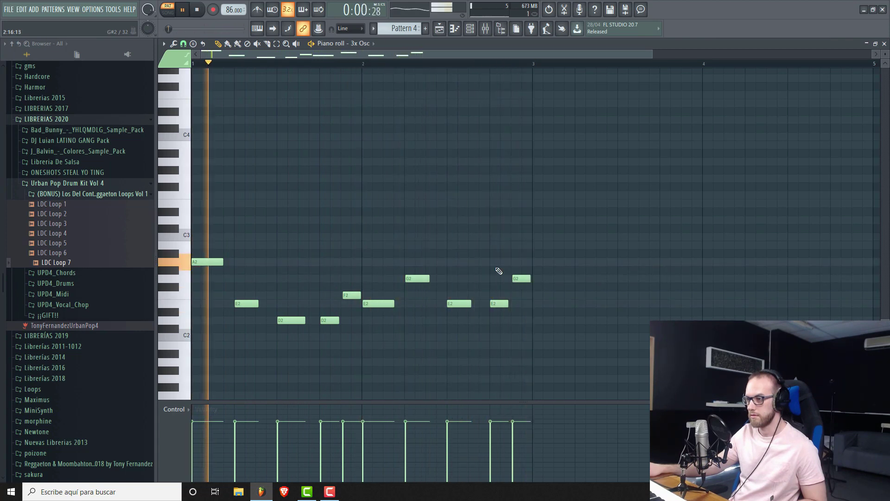
key("shift+Up")
key("shift+Up")
key("shift+Up")
key("shift+Up")
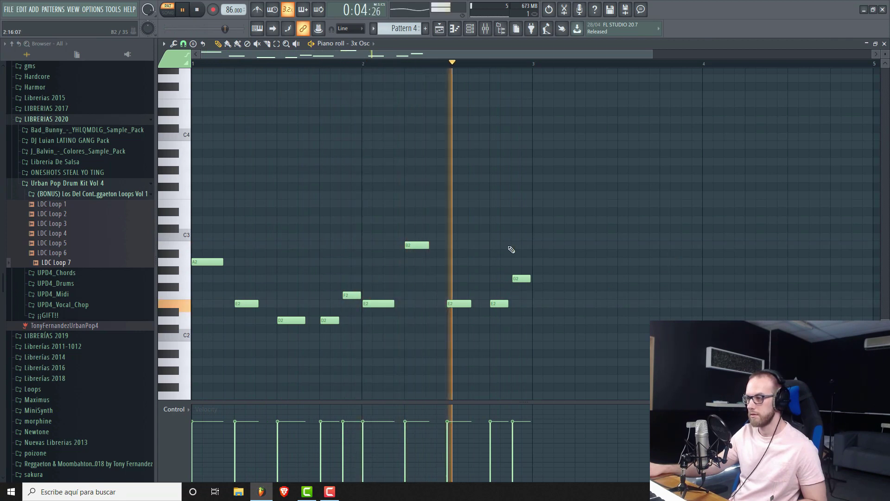
key("shift+Down")
key("shift+Down")
key("shift+Down")
key("shift+Down")
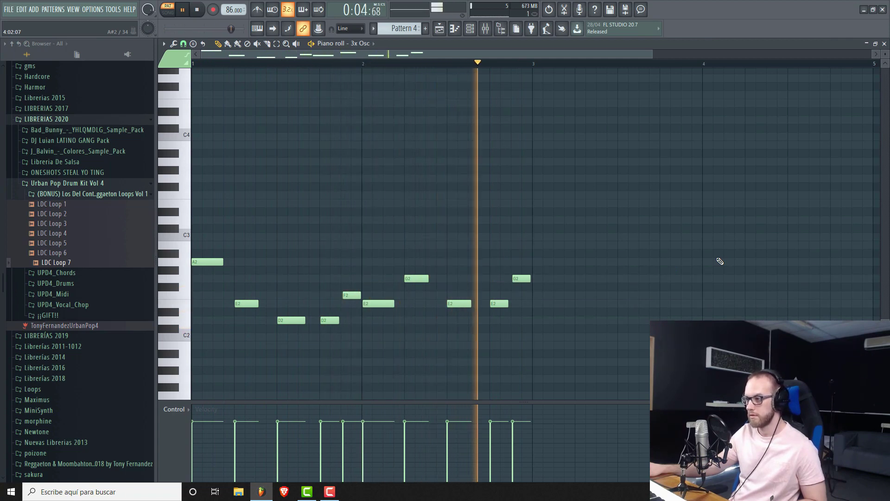
key("space")
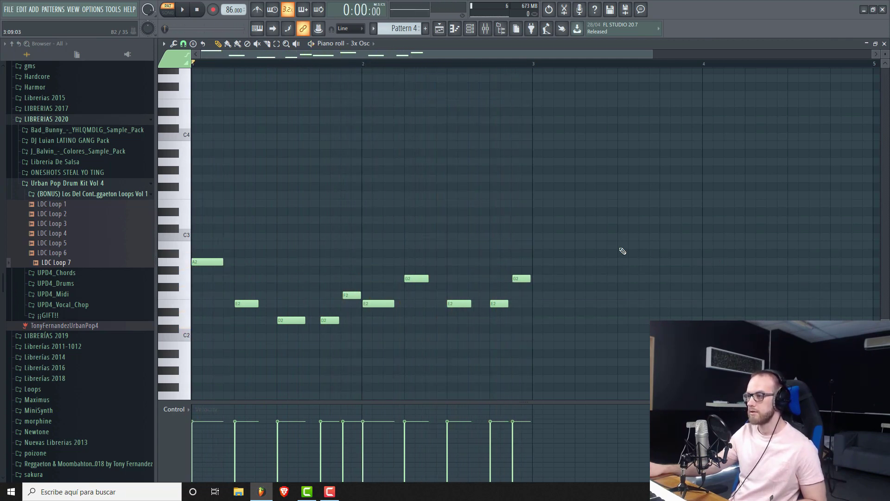
Place Pattern 4 clips on playlist Track 5 from bar 13 through bar 20 and play the song from around bar 11.
left_click(440, 29)
left_click_drag(391, 205, 709, 212)
left_click(313, 68)
key("space")
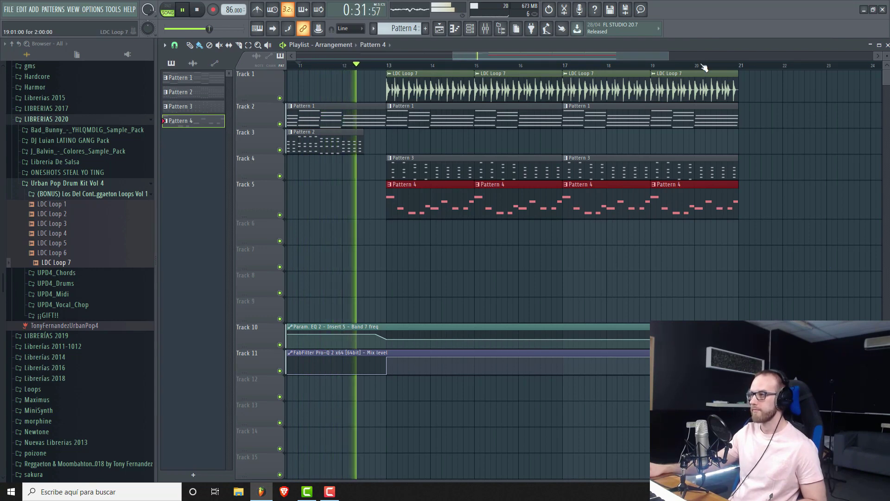
Lengthen the end of the last Pattern 2 clip on Track 3 slightly and listen through the section with Pattern 4.
scroll(457, 139, "up", 3)
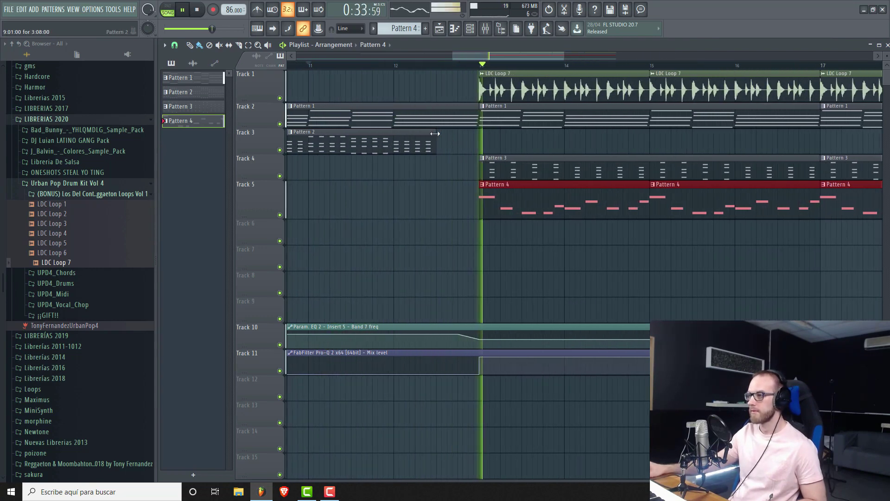
left_click_drag(436, 136, 443, 135)
left_click_drag(566, 56, 578, 56)
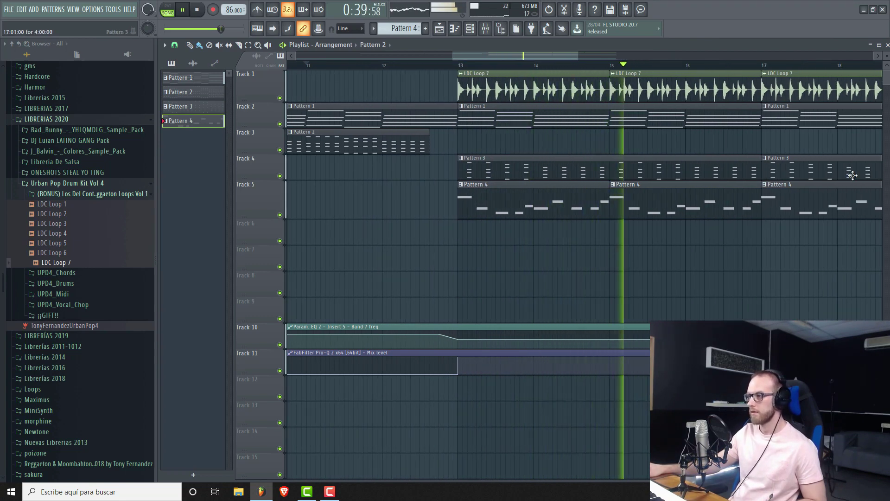
left_click_drag(544, 54, 710, 55)
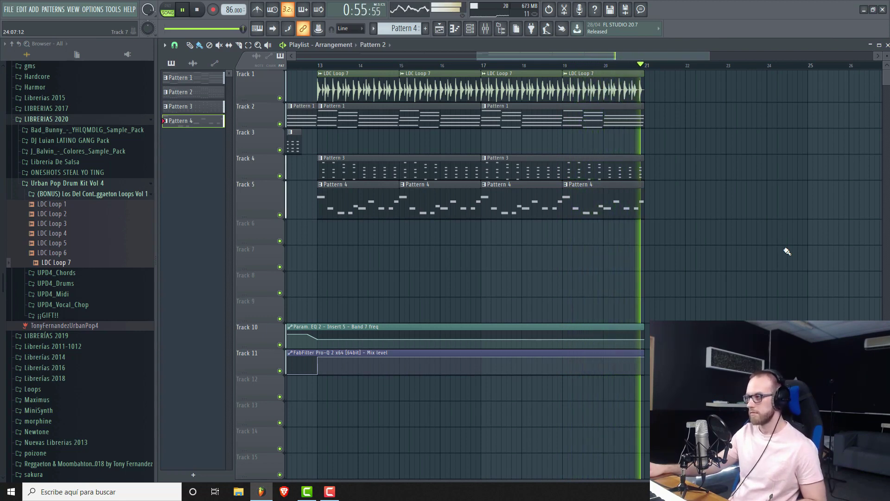
key("space")
Create Pattern 5 and add a new Serum channel to the channel rack.
left_click_drag(507, 57, 343, 82)
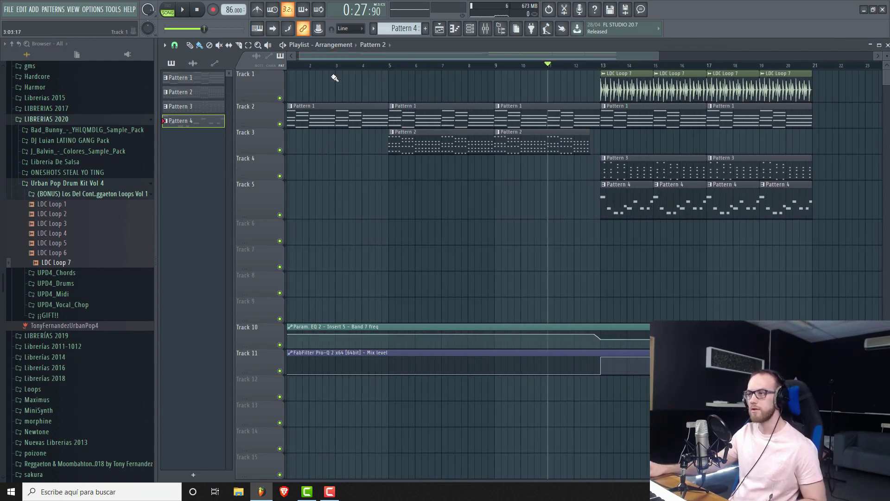
left_click(471, 31)
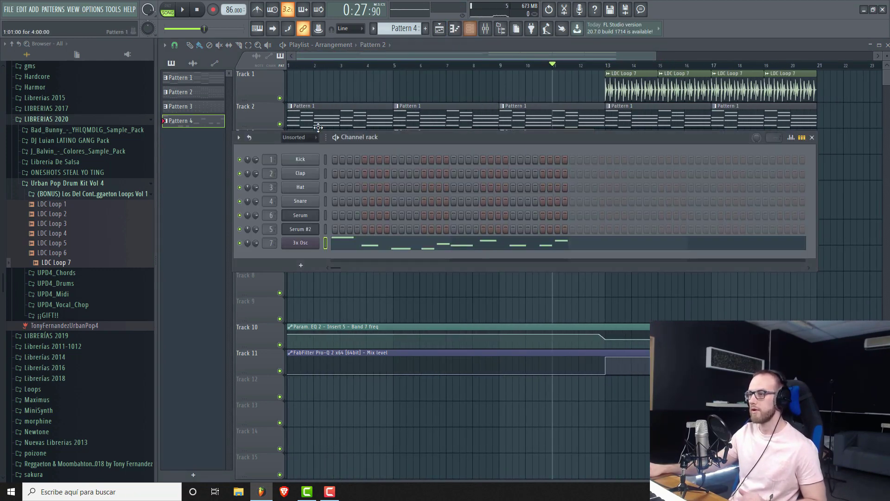
left_click(300, 176)
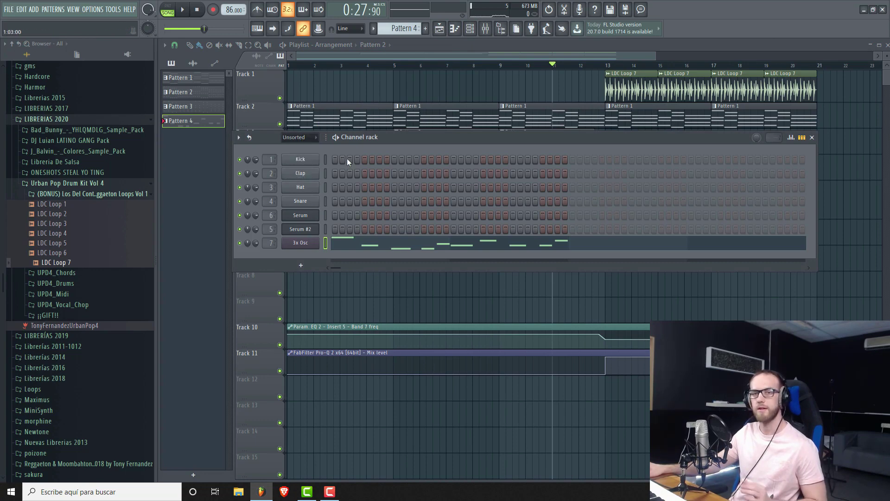
key("F4")
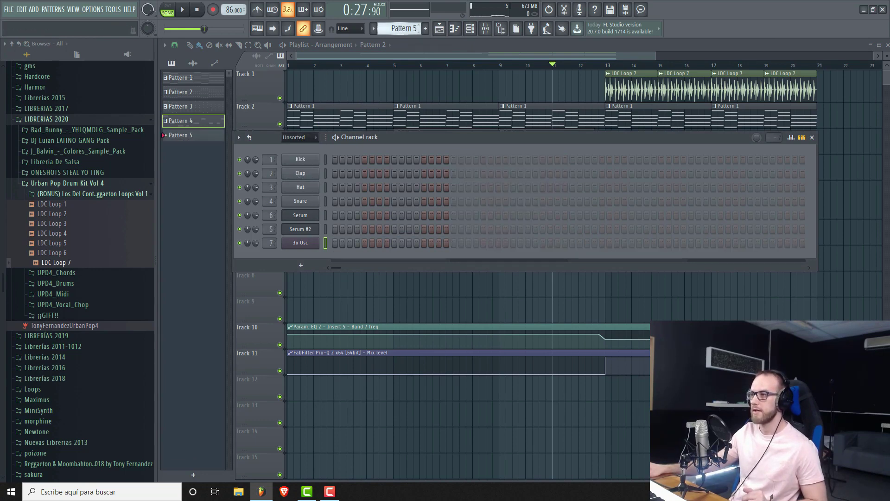
left_click(301, 265)
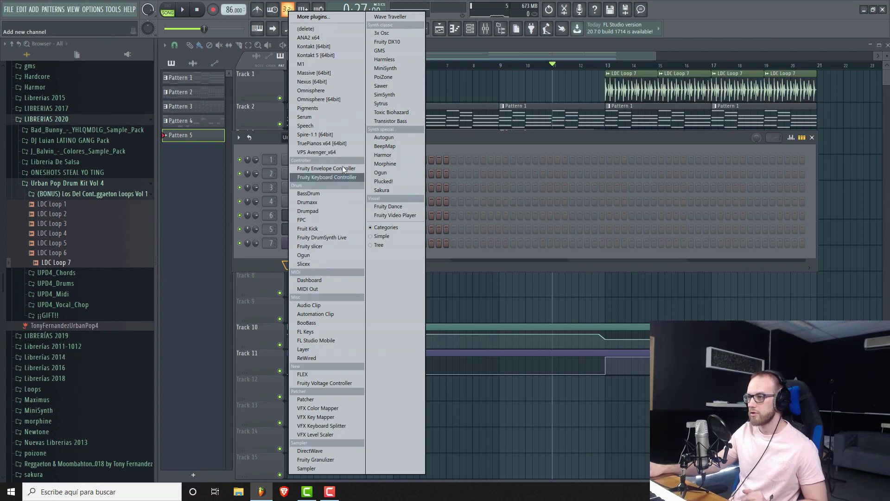
left_click(307, 118)
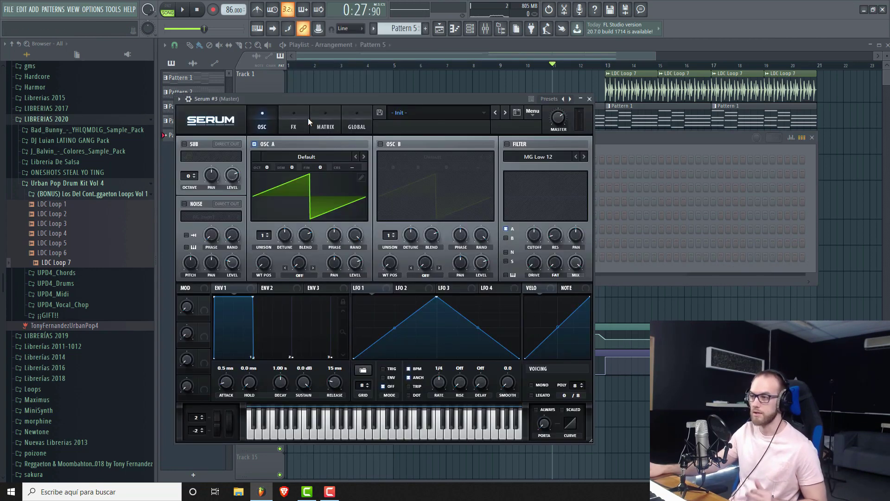
Try the ML Steel Pan 01 preset from Echo Sound Works Havana in the new Serum and audition it.
left_click(418, 112)
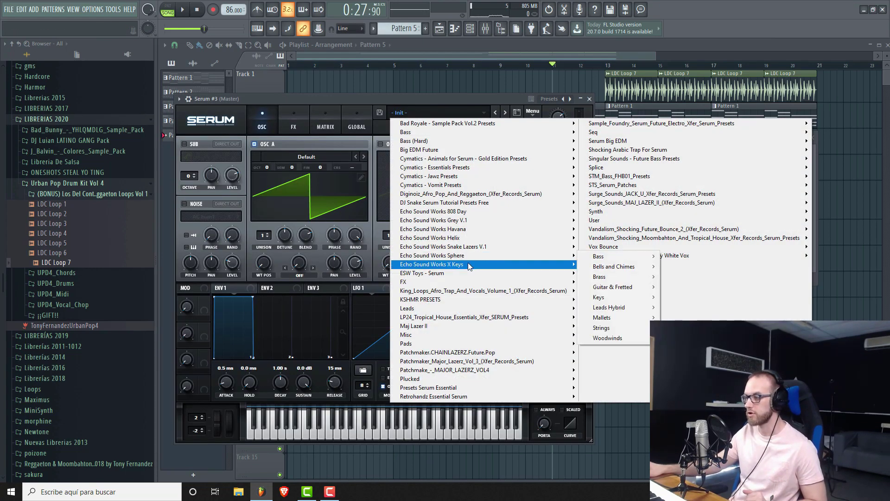
mouse_move(471, 232)
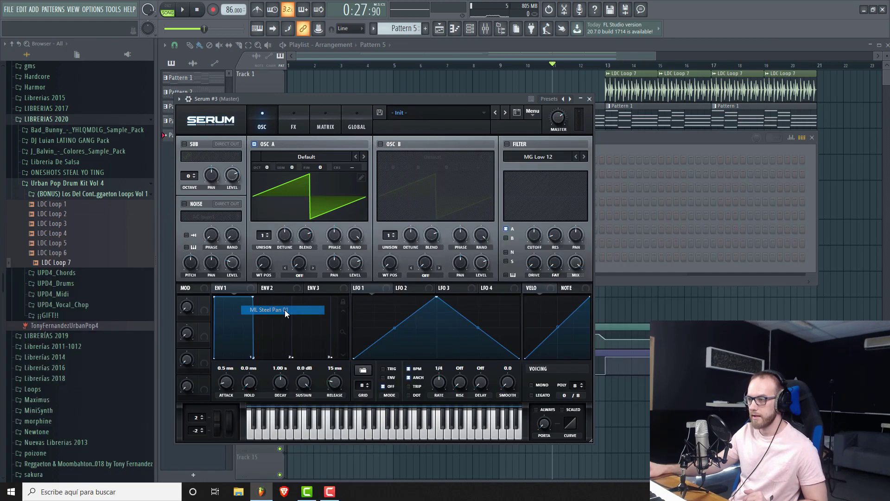
left_click(285, 310)
left_click(381, 435)
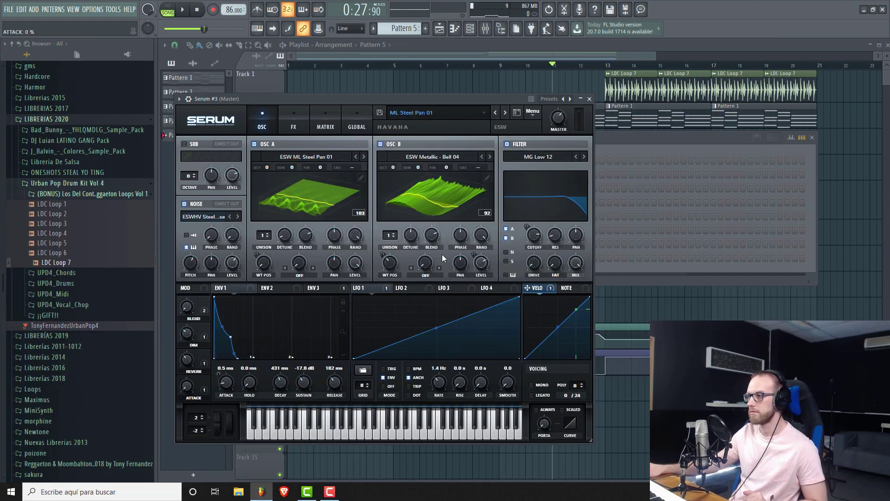
Load the BELL - Amazon Kalimba preset from the Bell Tones of Echo Sound Works X Keys, audition it and close Serum.
left_click(434, 115)
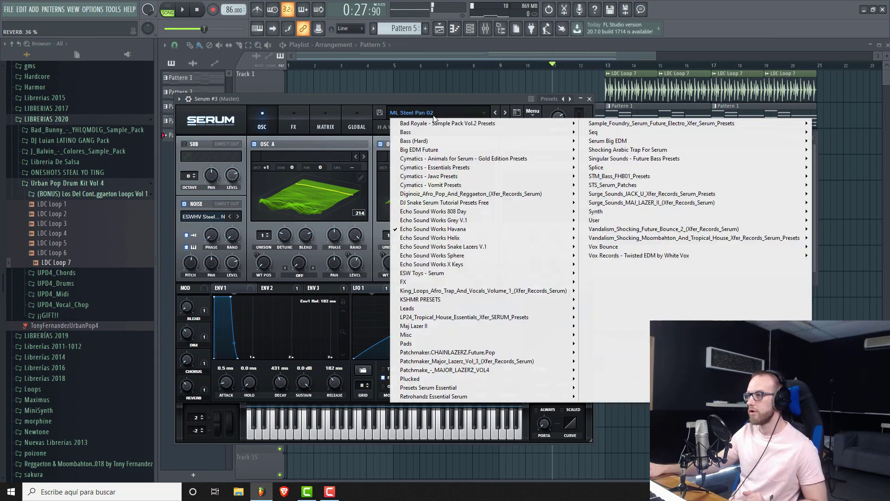
mouse_move(493, 265)
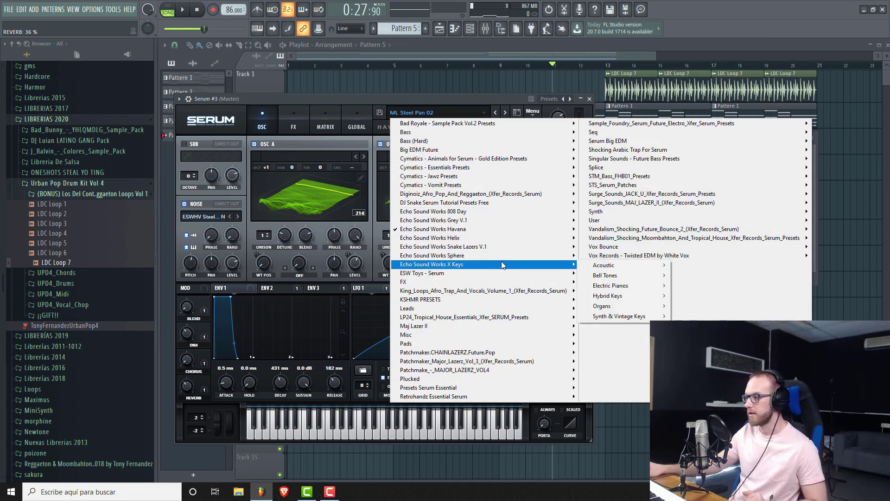
mouse_move(612, 276)
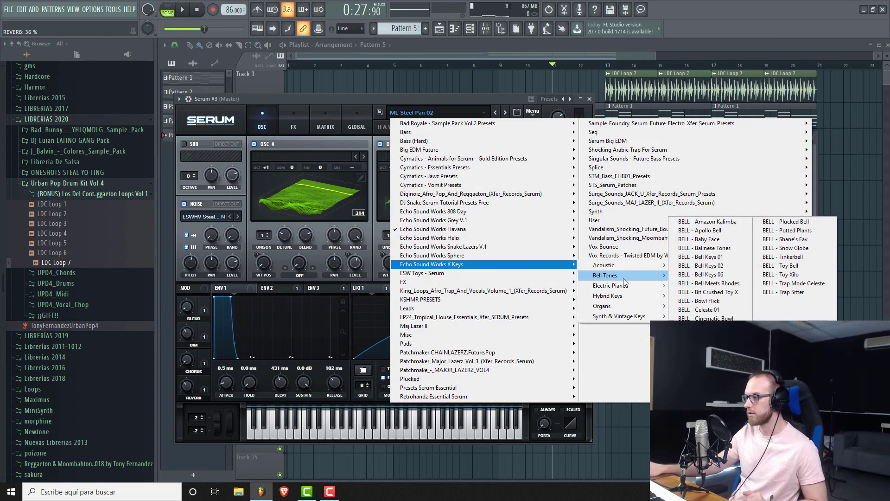
left_click(716, 221)
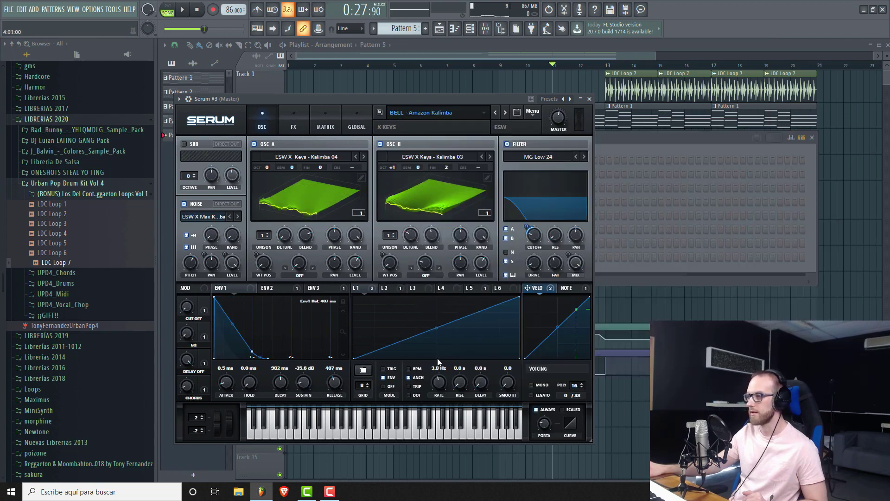
mouse_move(364, 431)
left_mouse_down()
mouse_move(454, 432)
mouse_move(430, 432)
left_mouse_up()
left_click(589, 99)
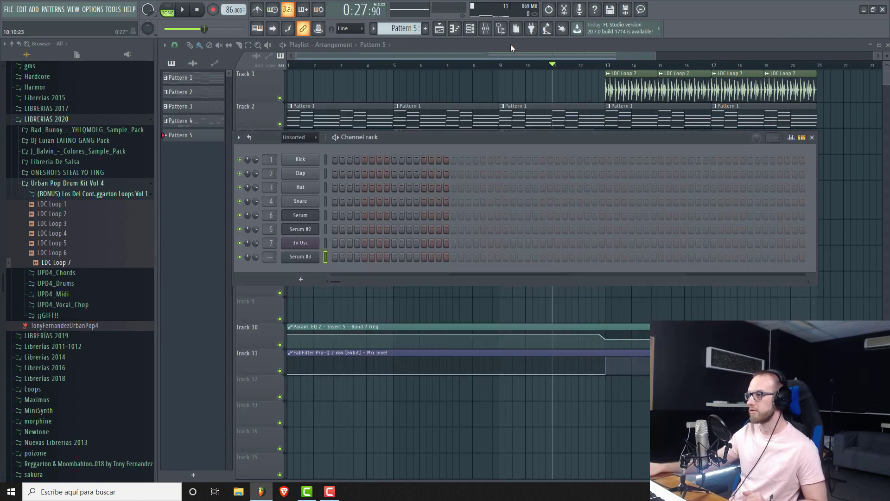
Switch to Pattern 1 and route the Serum #3 channel to mixer insert 8.
key("F6")
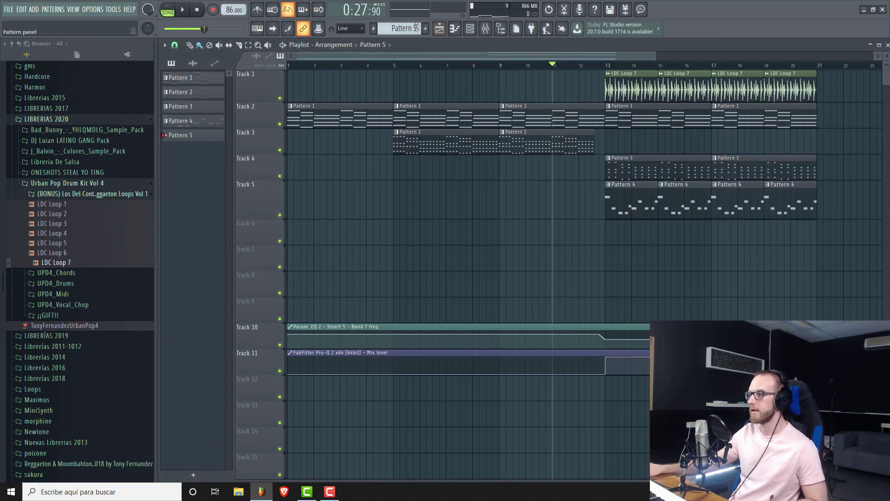
left_click_drag(653, 54, 584, 54)
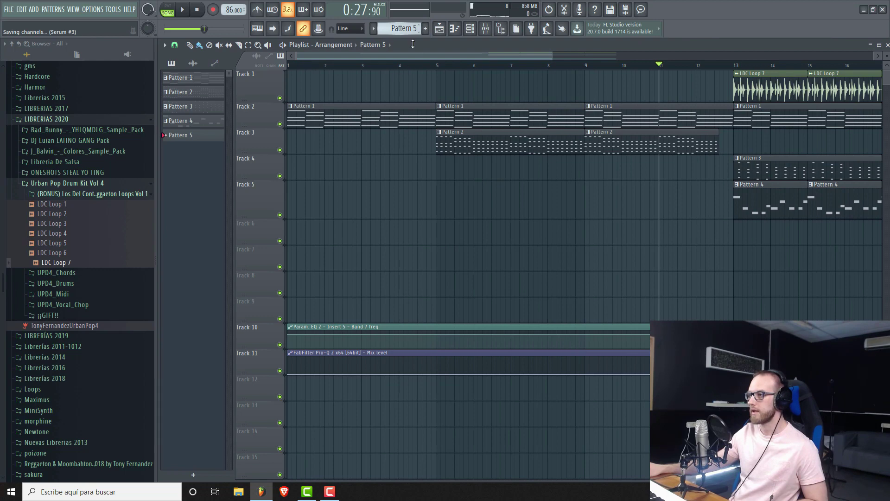
scroll(420, 28, "up", 4)
left_click(470, 29)
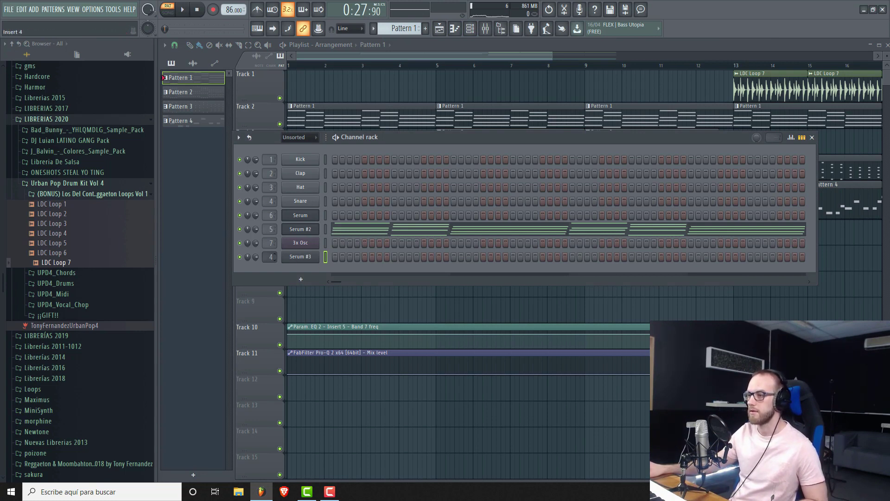
Open the piano roll of Serum #3, place a short A5 note at the start of bar 1 and play it.
right_click(299, 263)
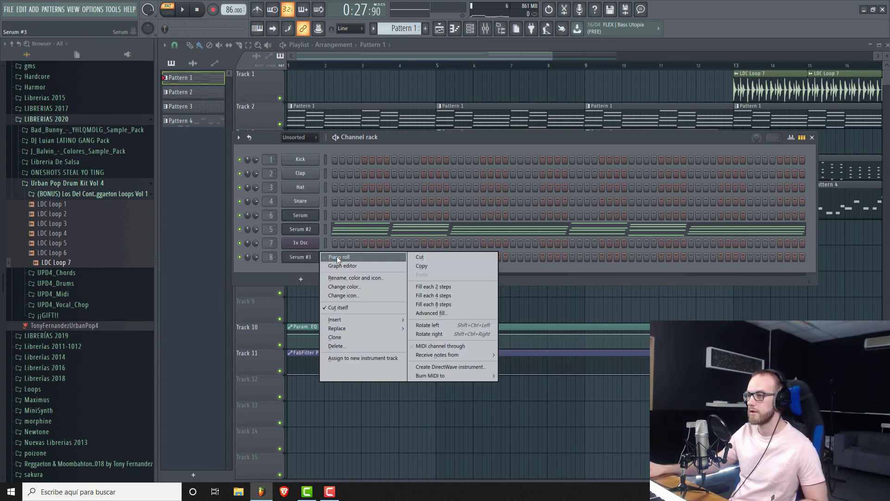
left_click(349, 256)
scroll(476, 213, "up", 3)
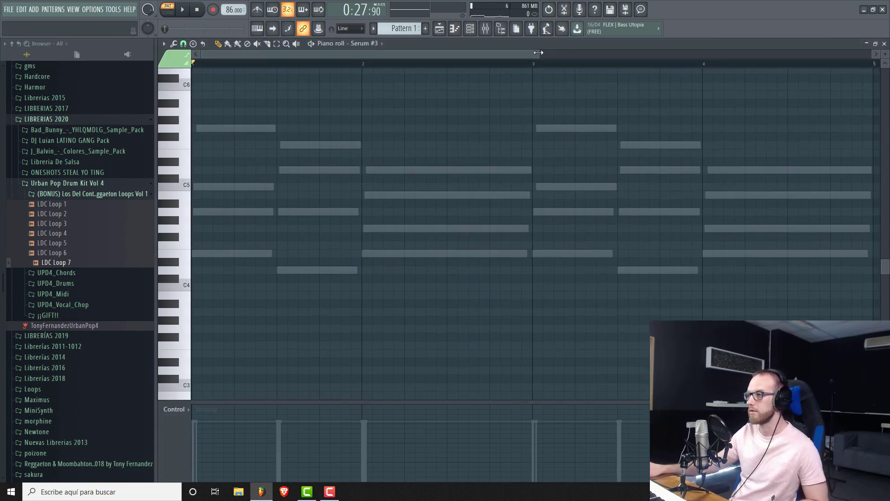
left_click_drag(538, 52, 455, 53)
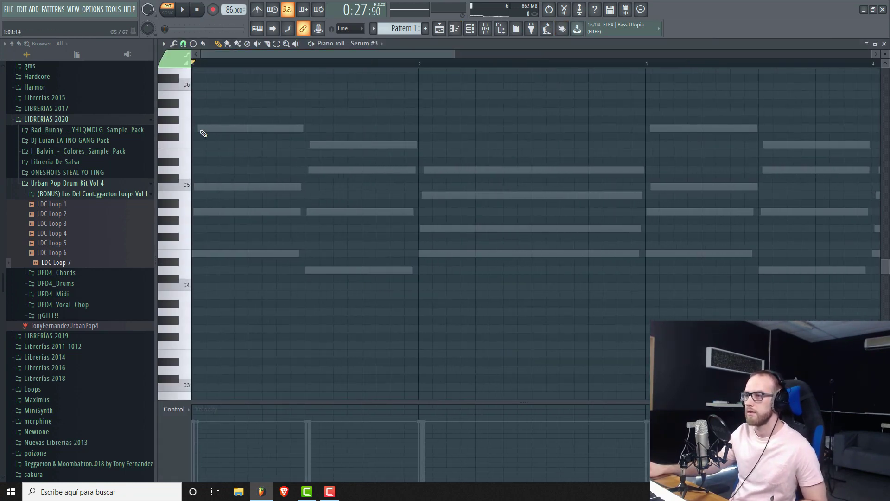
left_click_drag(215, 129, 207, 112)
key("space")
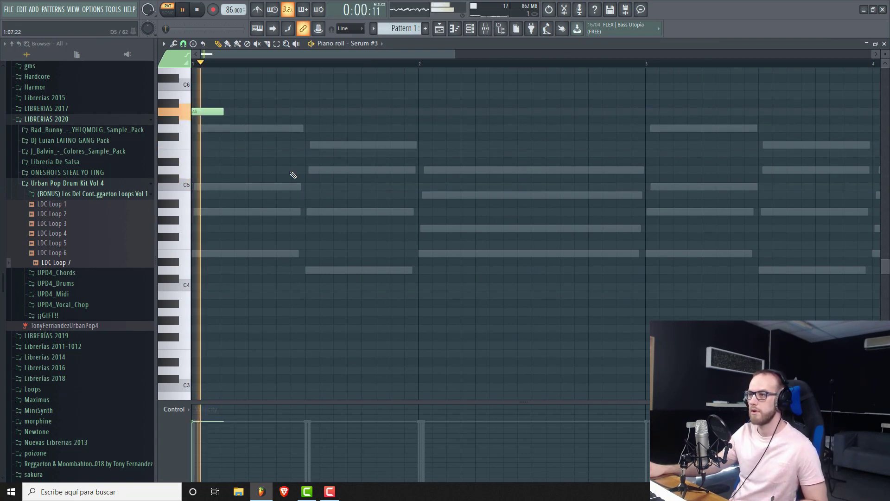
Lengthen the opening A5 note slightly, set the piano roll snap to 1/4 beat and play the pattern.
scroll(236, 161, "up", 2)
key("space")
left_click(234, 163)
key("space")
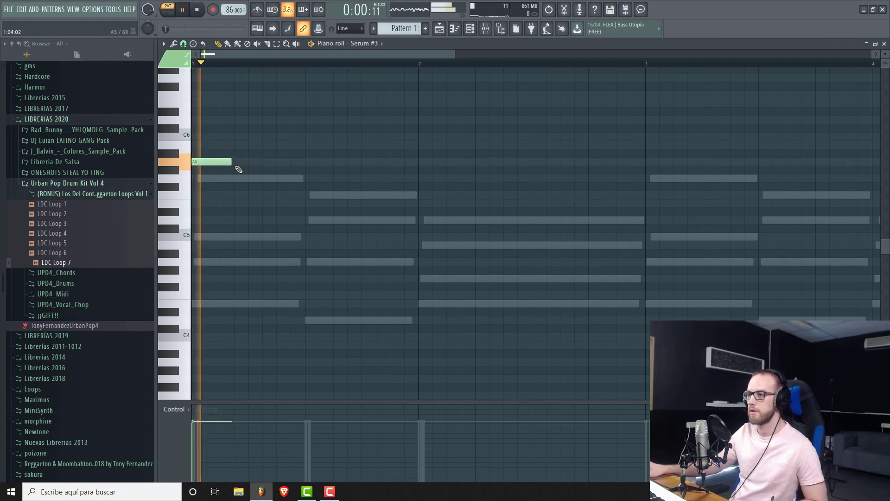
key("space")
left_click(183, 43)
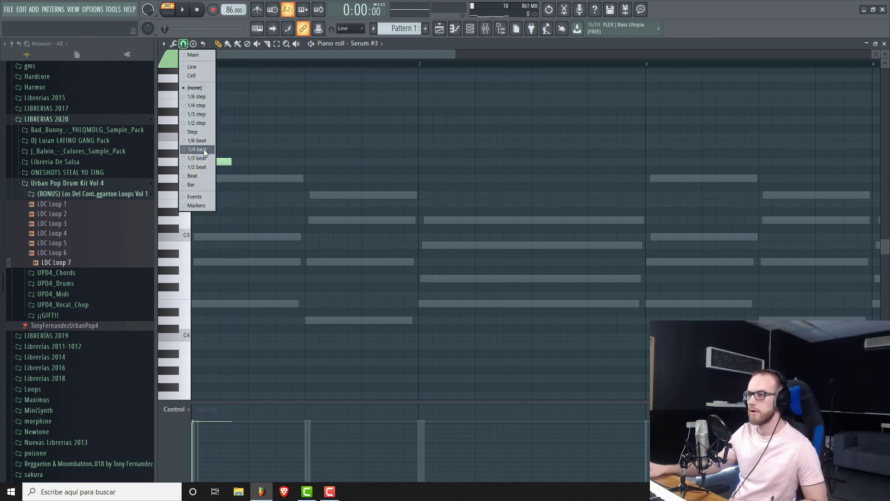
left_click(204, 152)
key("space")
key("space")
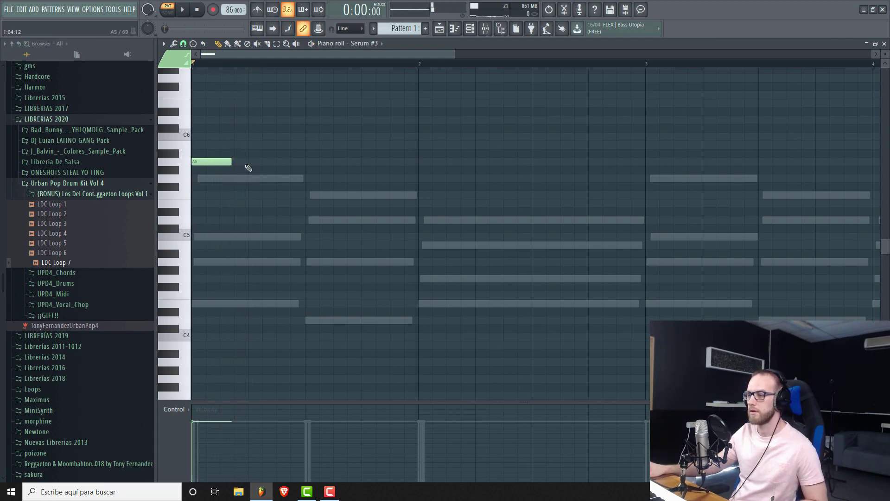
Lower the opening note to G5, add a second short G5 within beat 2 and play the pattern.
left_click_drag(216, 169, 216, 185)
key("space")
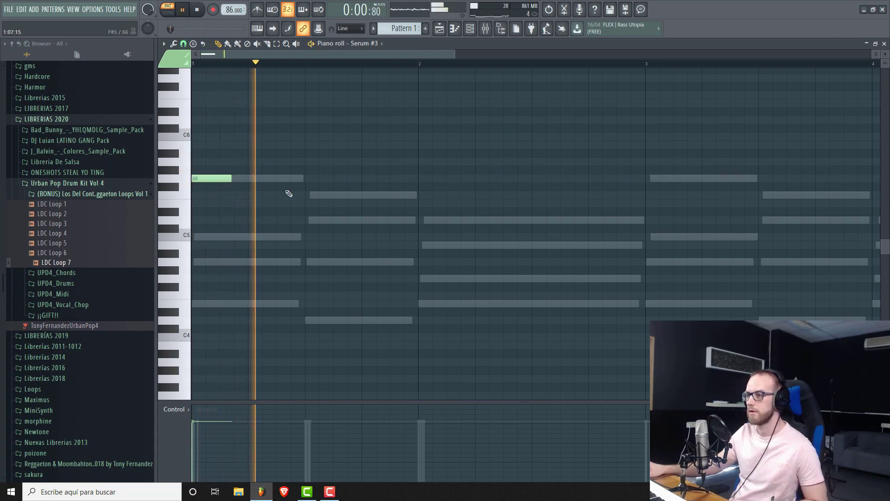
key("space")
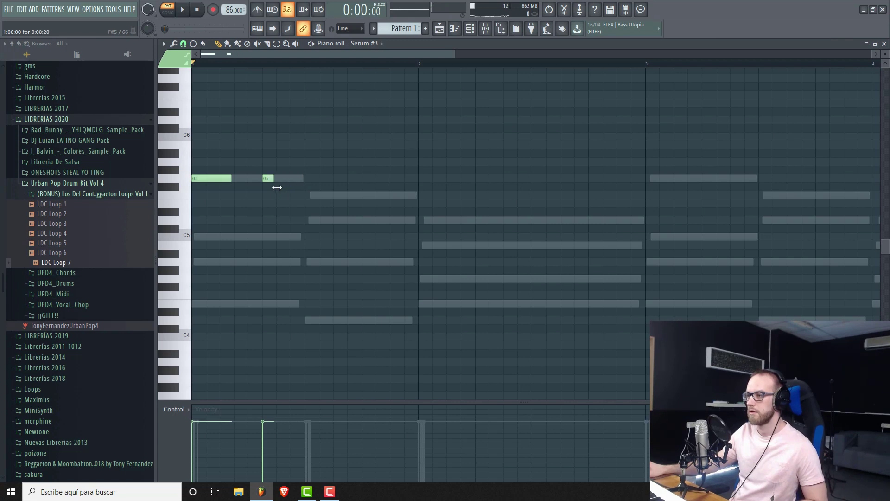
key("space")
key("space")
Move the second G5 to halfway through beat 2, then add half-beat F5 notes on beats 3 and 4 followed by a D5.
left_click_drag(269, 178, 283, 178)
key("space")
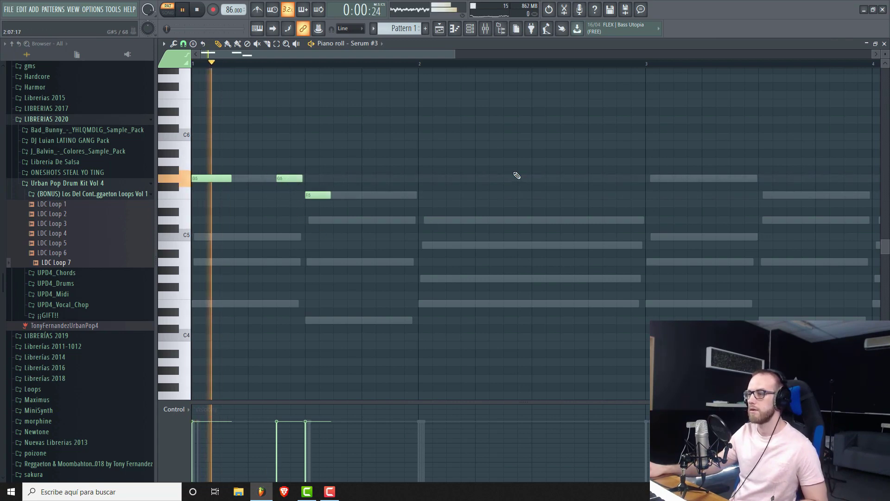
key("space")
left_click(392, 220)
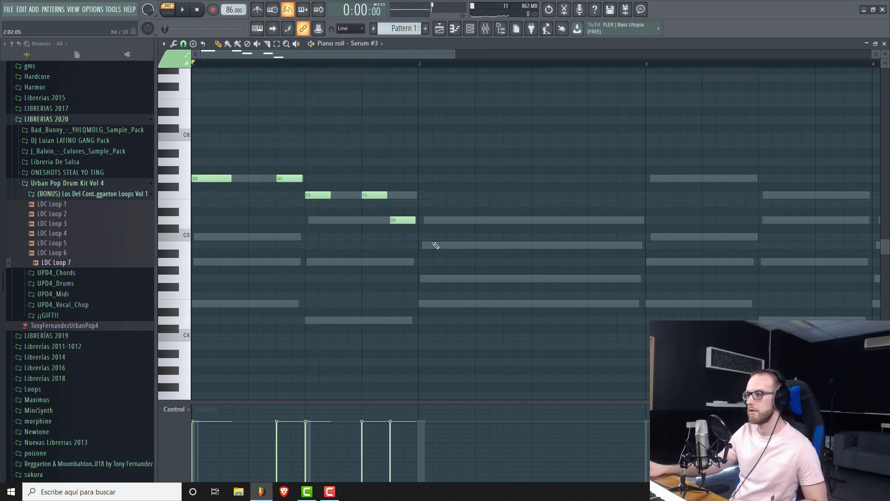
Add a one-beat B4 at the start of bar 2, play the melody and raise that note to D5.
key("space")
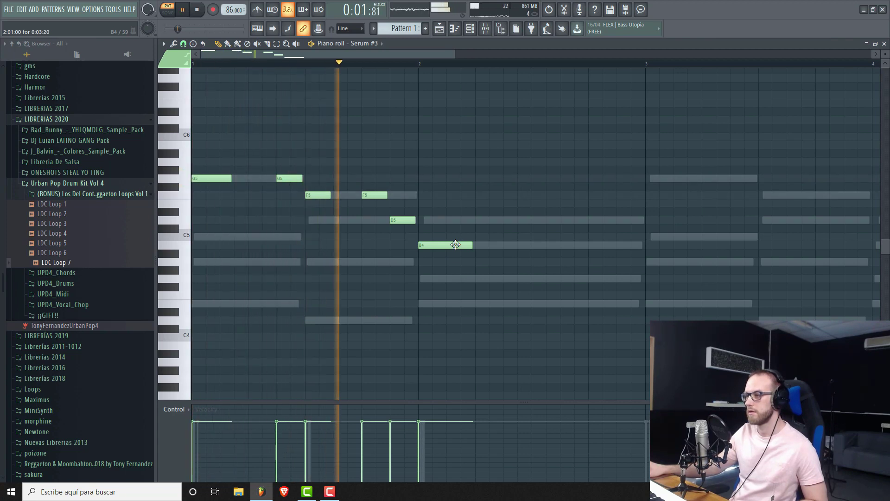
key("space")
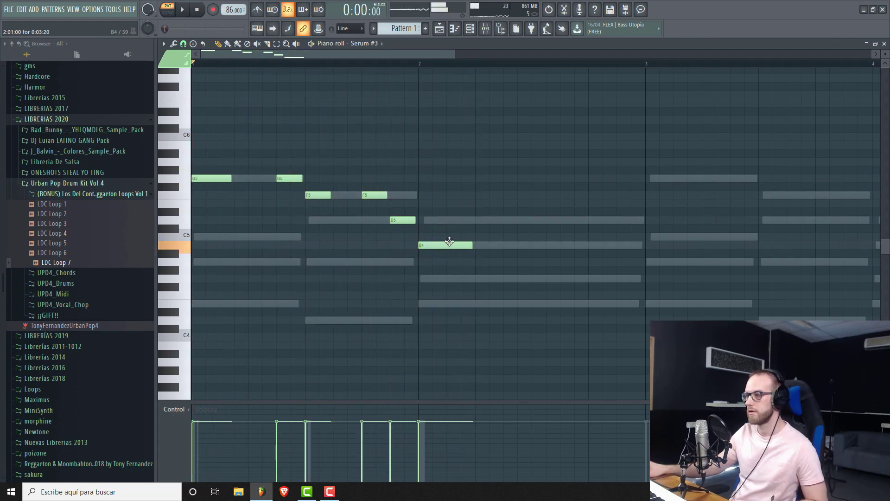
left_click_drag(451, 246, 451, 220)
key("space")
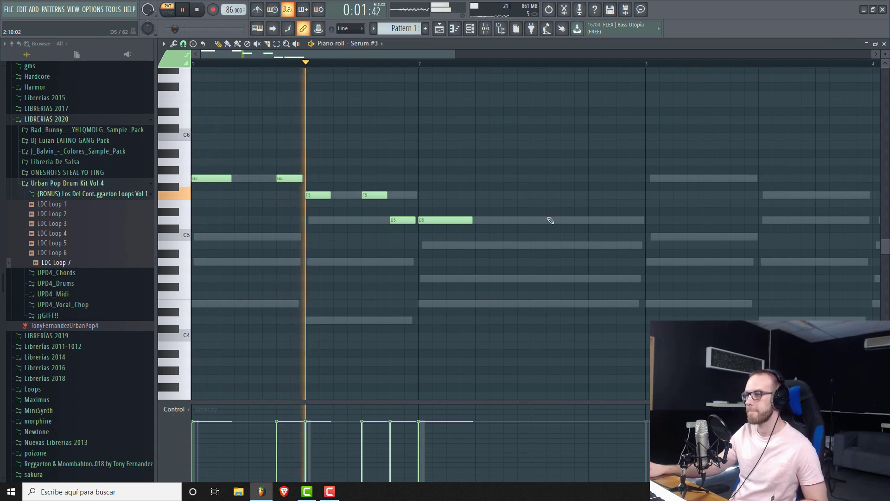
key("space")
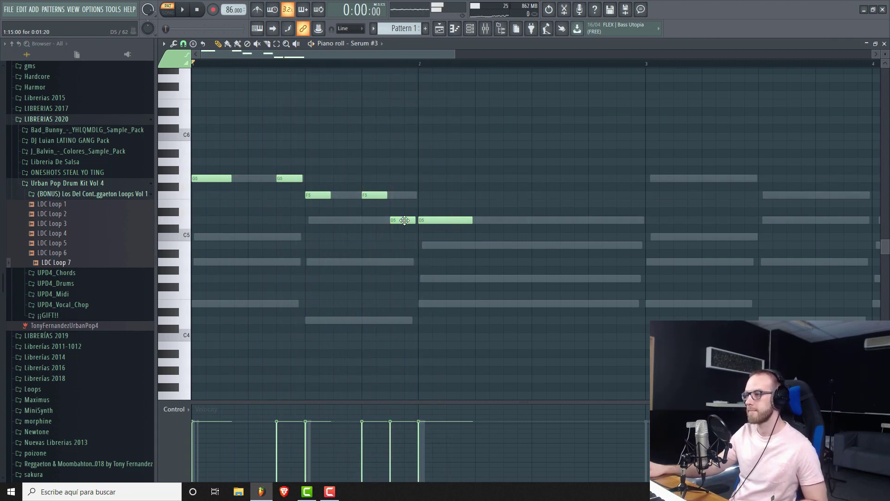
Raise the last note of bar 1 to E5, add a half-beat D5 on beat 3 of bar 2 and play the melody.
left_click_drag(403, 219, 402, 202)
key("space")
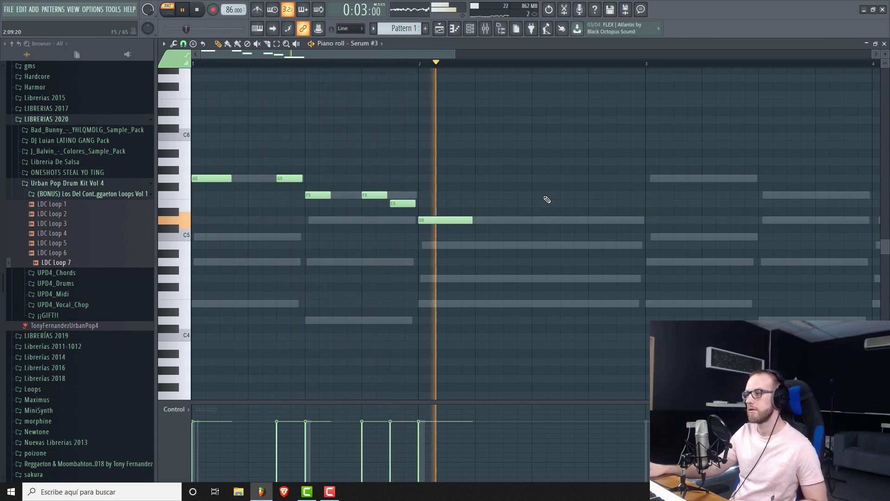
key("space")
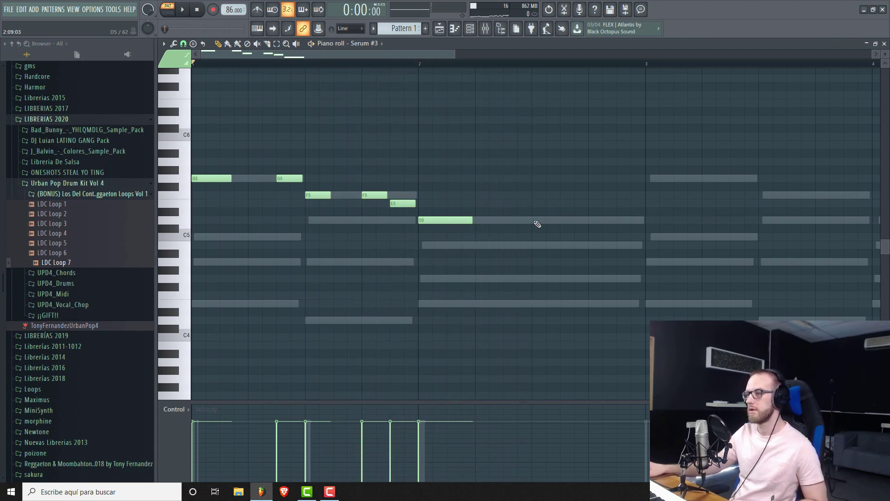
left_click(535, 221)
key("space")
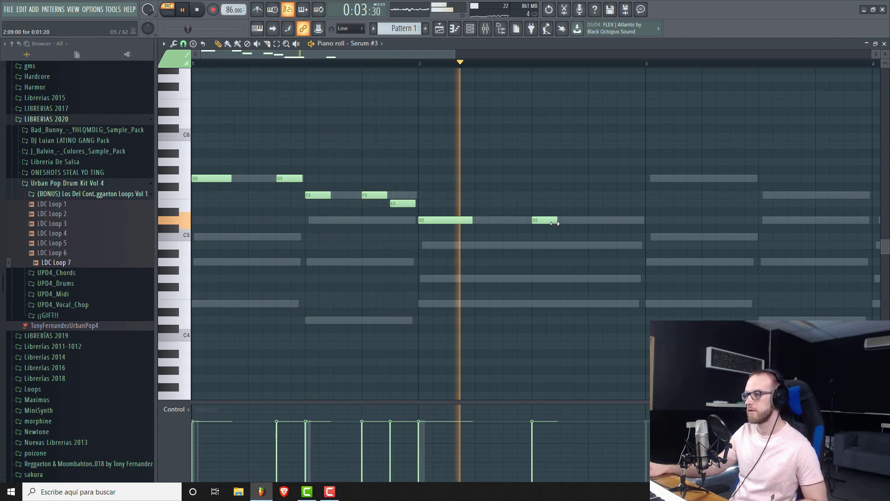
Lengthen the D5 on beat 3 of bar 2 to three-quarters of a beat, add a half-beat E5 before it and play.
key("space")
left_click(547, 223)
left_click_drag(524, 219, 565, 221)
key("space")
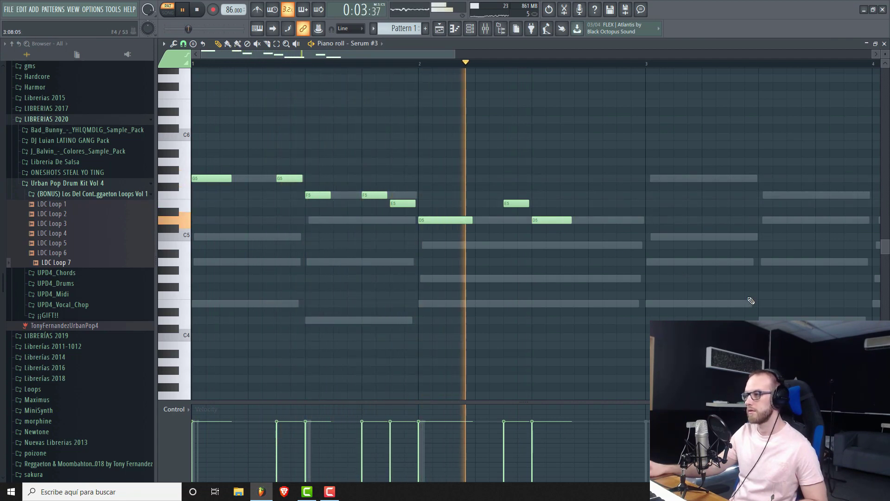
Add a half-beat D5 on beat 4 of bar 2 followed by a half-beat E5, and play the melody.
key("space")
left_click(589, 220)
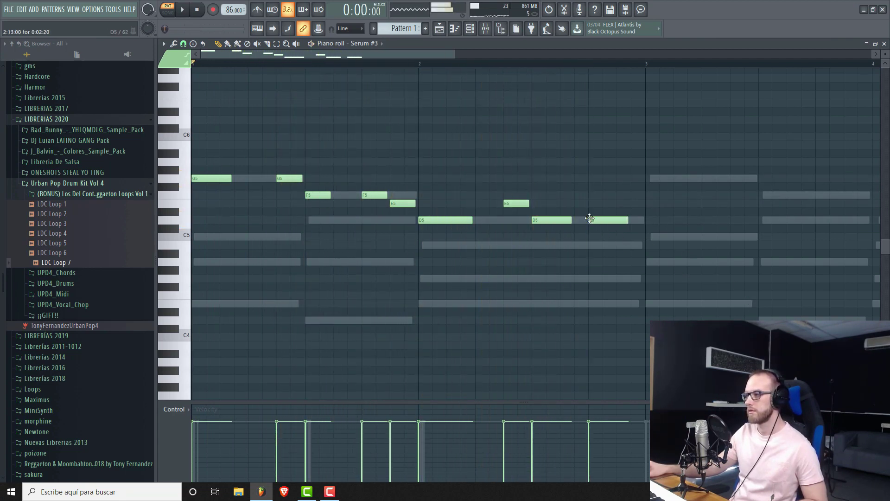
left_click(623, 203)
key("space")
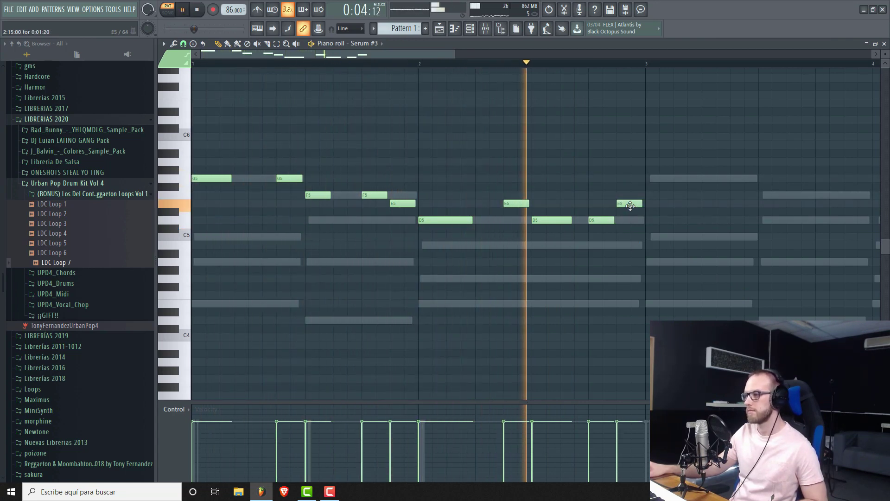
key("space")
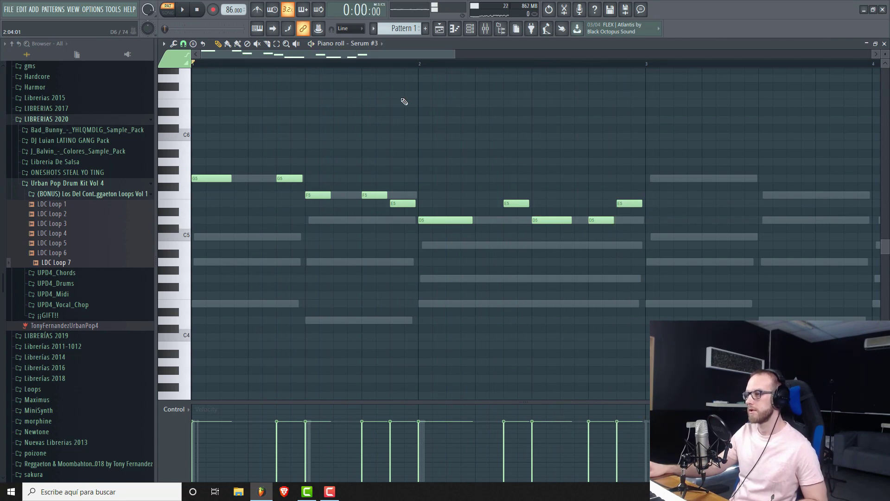
Duplicate the two-bar melody into bars 3 and 4, play the full four bars and clear the note selection.
left_click_drag(292, 184, 651, 274)
left_click_drag(222, 178, 667, 176)
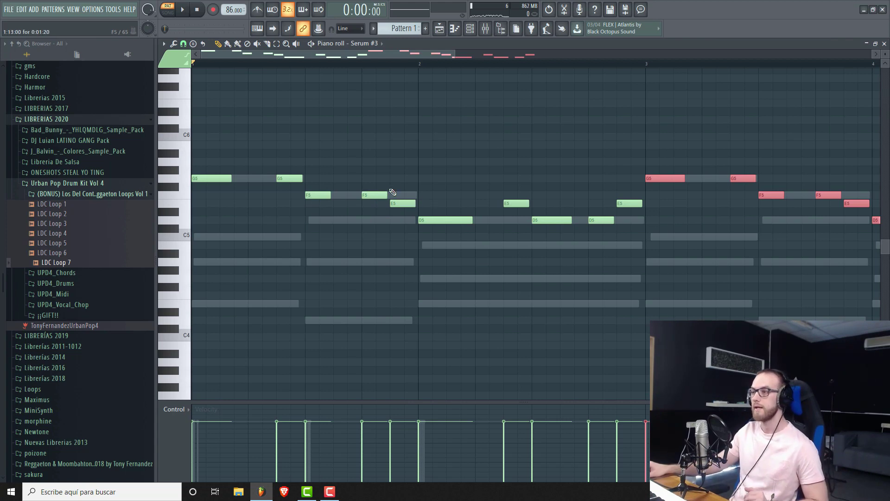
left_click_drag(414, 52, 441, 53)
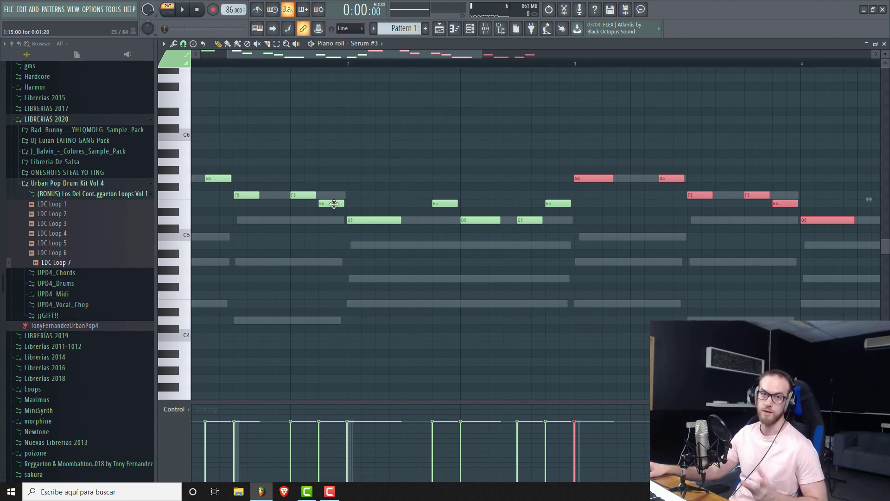
left_click_drag(485, 55, 573, 55)
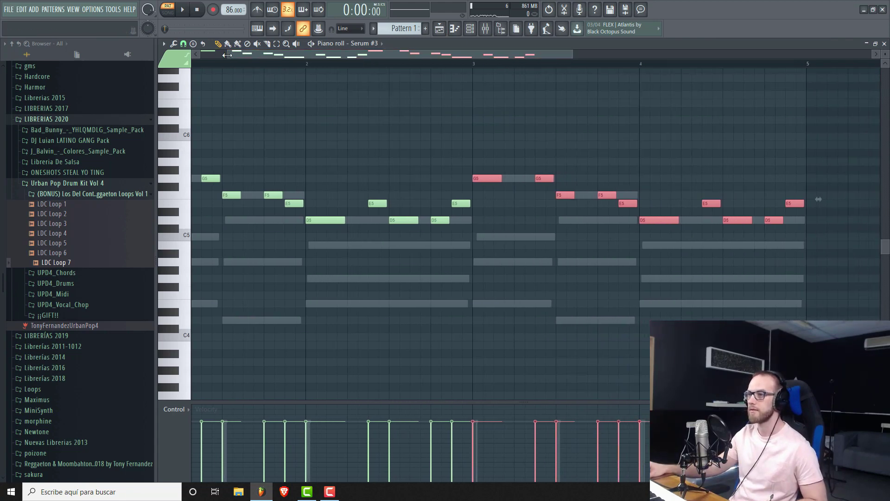
left_click_drag(227, 55, 201, 54)
left_click(184, 11)
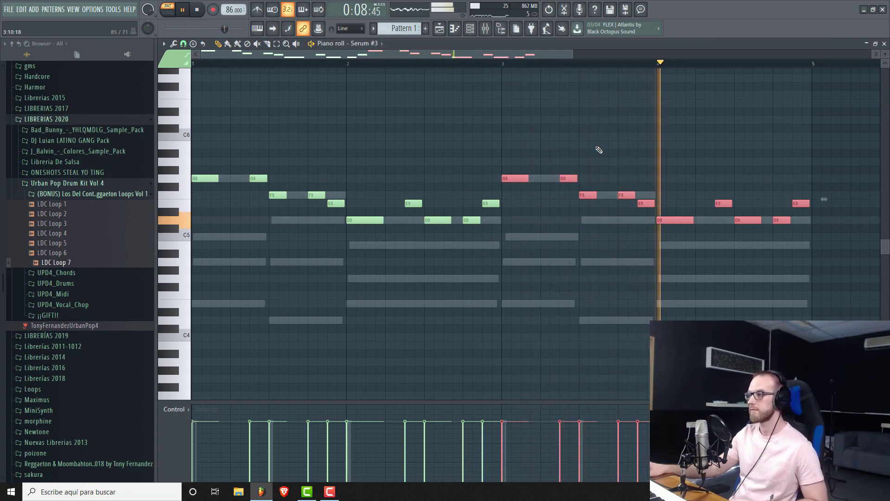
left_click(534, 126)
right_click(537, 126)
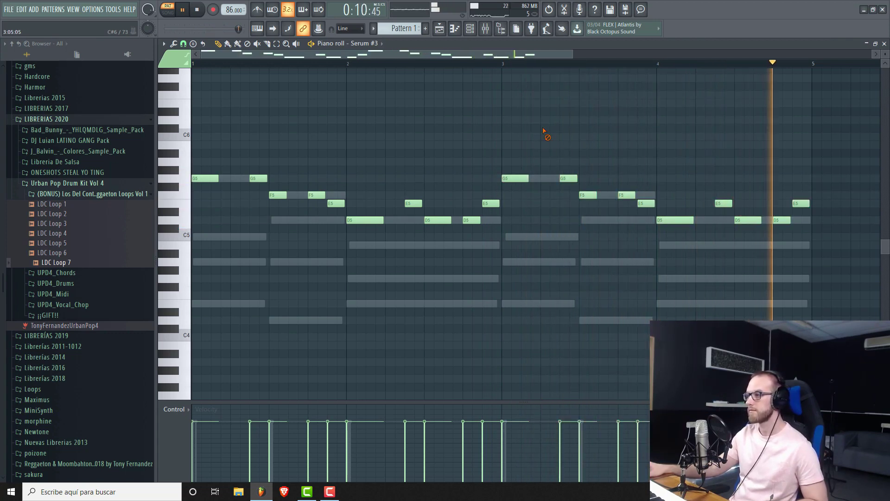
key("space")
Switch Serum #3 to the preset BELL - Baby Face during playback and set its envelope 1 attack to 6.9 ms.
left_click(470, 28)
left_click(297, 257)
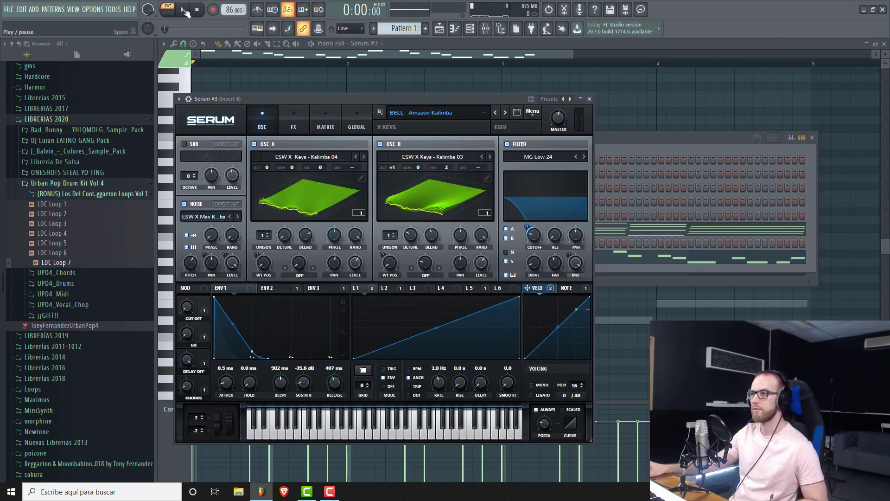
left_click(185, 11)
left_click(505, 112)
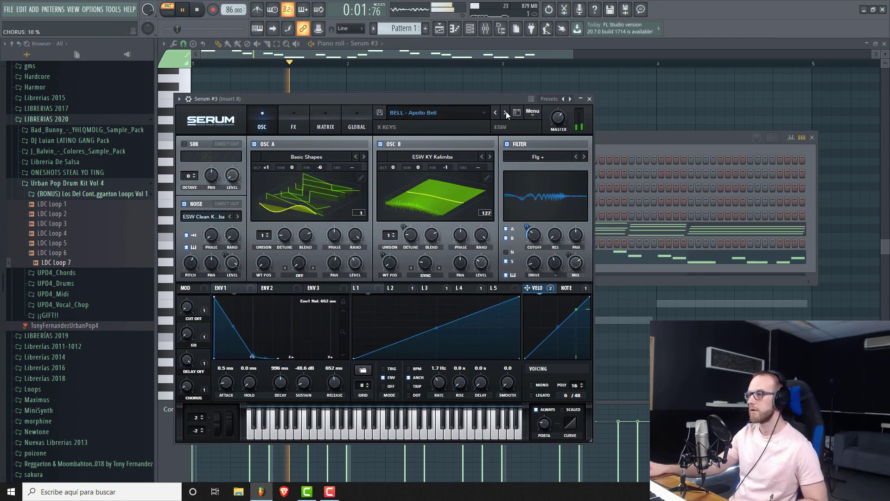
left_click(506, 112)
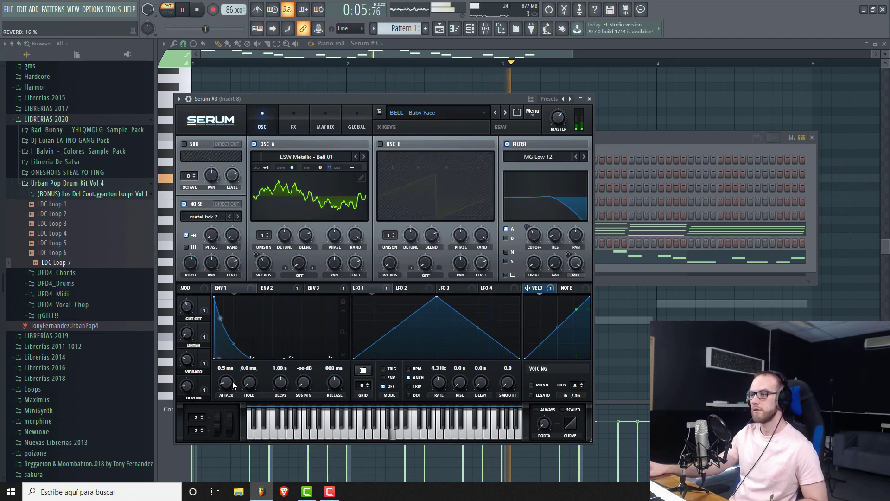
left_click_drag(225, 384, 226, 381)
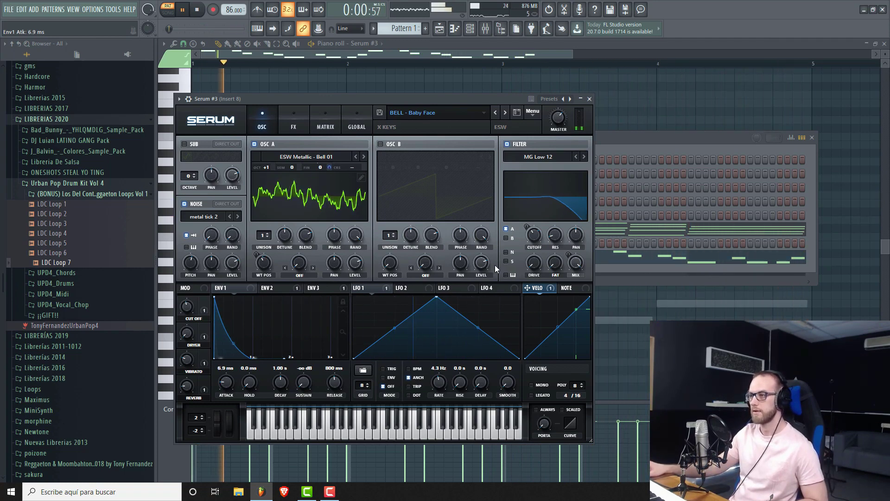
key("space")
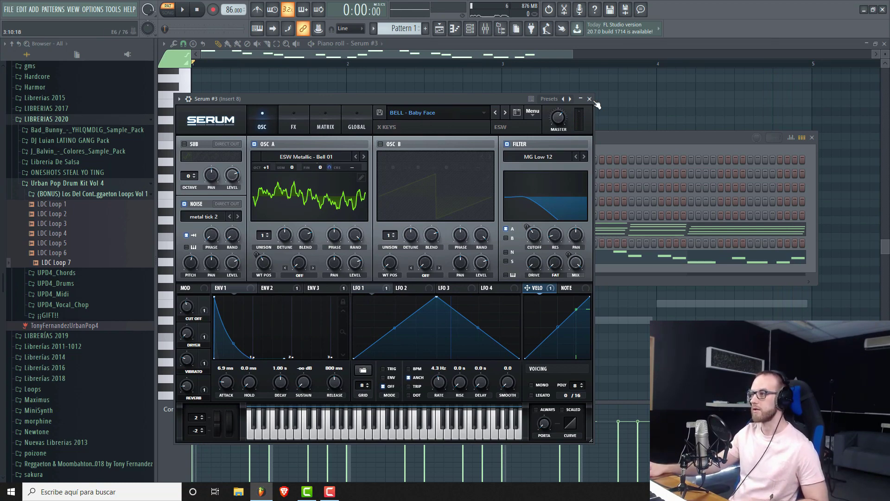
left_click(589, 98)
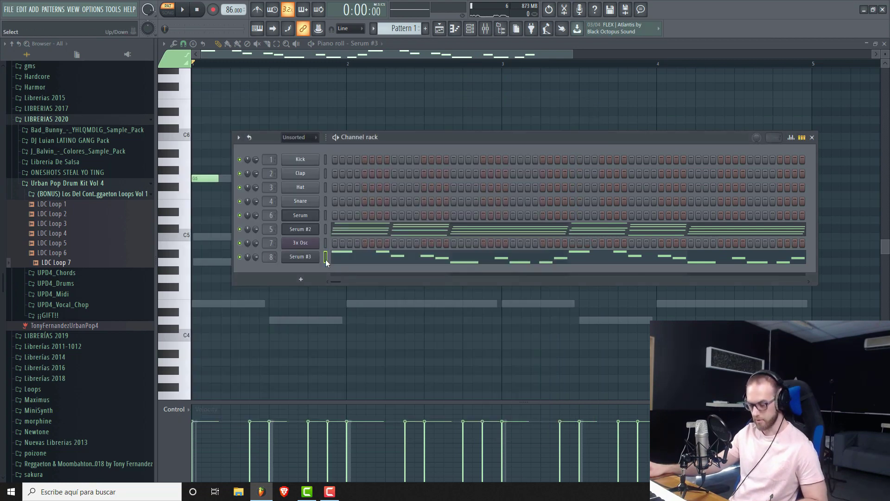
Move the Serum #3 melody out of Pattern 1 into a new Pattern 5.
key("ctrl+z")
key("F4")
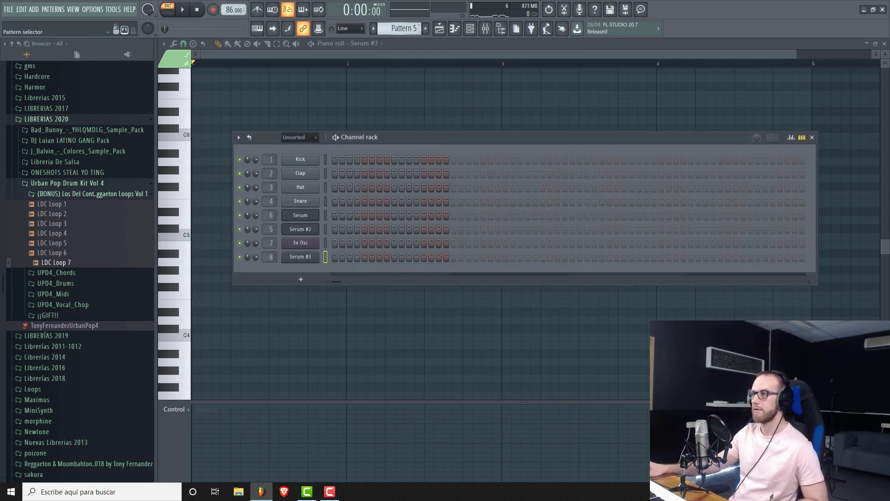
key("ctrl+v")
Place Pattern 5 on Track 6 at bars 9, 13 and 17, trimming the first clip to end one beat before bar 13.
left_click(444, 29)
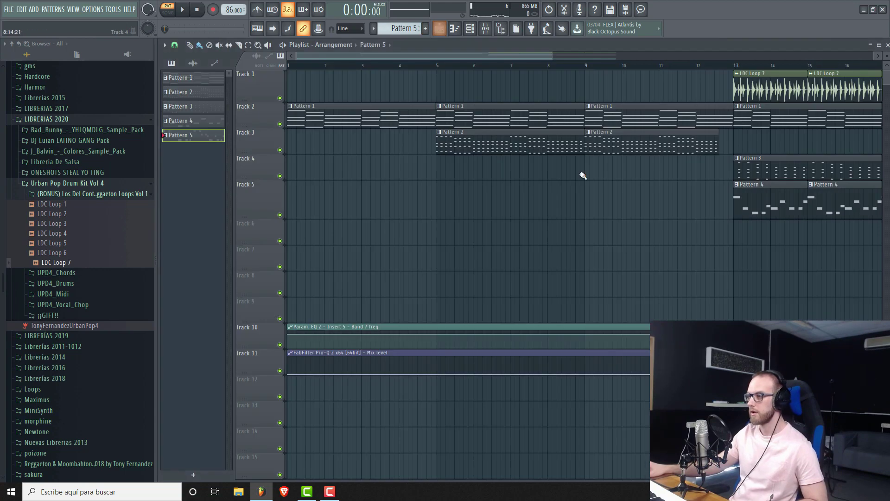
left_click_drag(399, 54, 542, 57)
left_click(468, 238)
left_click_drag(487, 236, 708, 235)
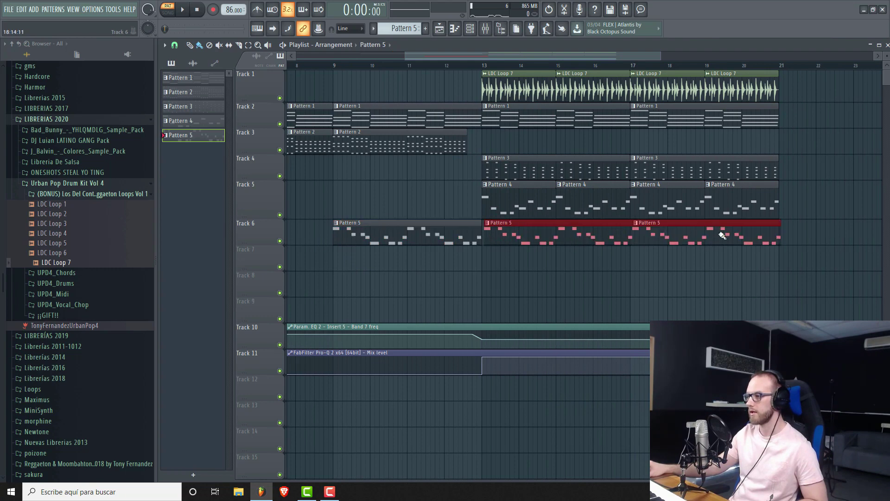
left_click_drag(660, 56, 619, 56)
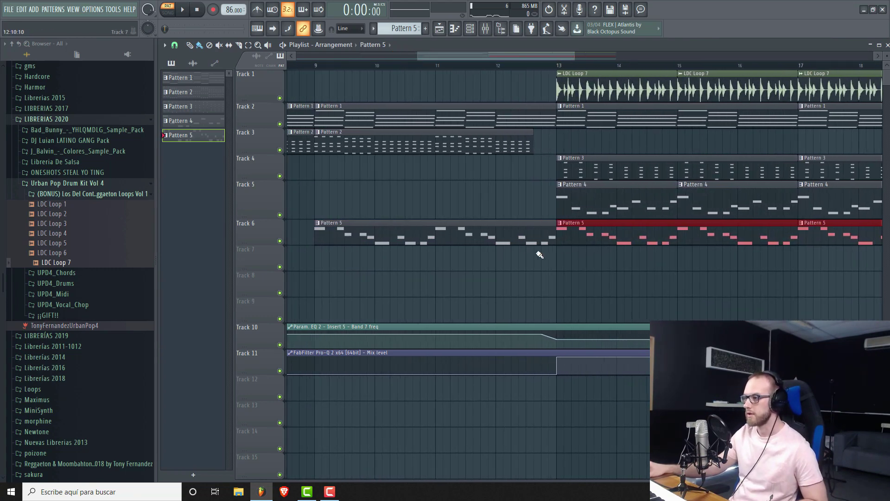
left_click(553, 237)
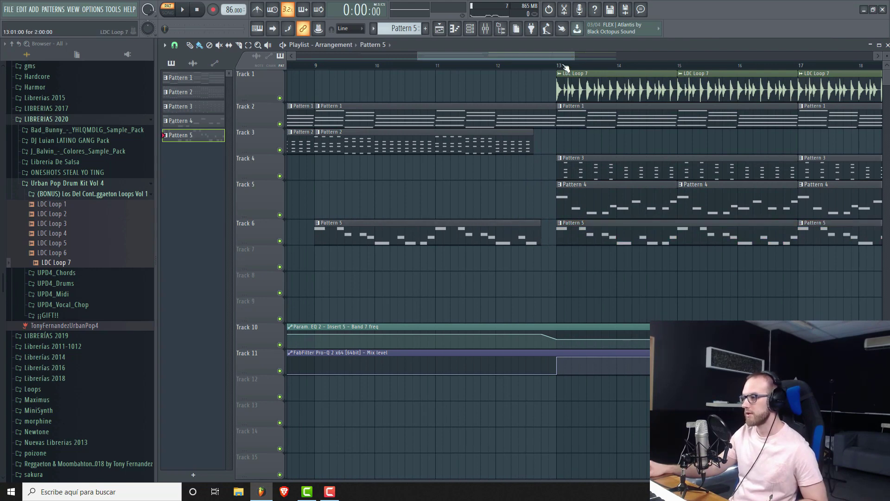
Clone Pattern 5 as Pattern 6 and paste its Serum #3 melody into Pattern 1 over the chords.
left_click(470, 29)
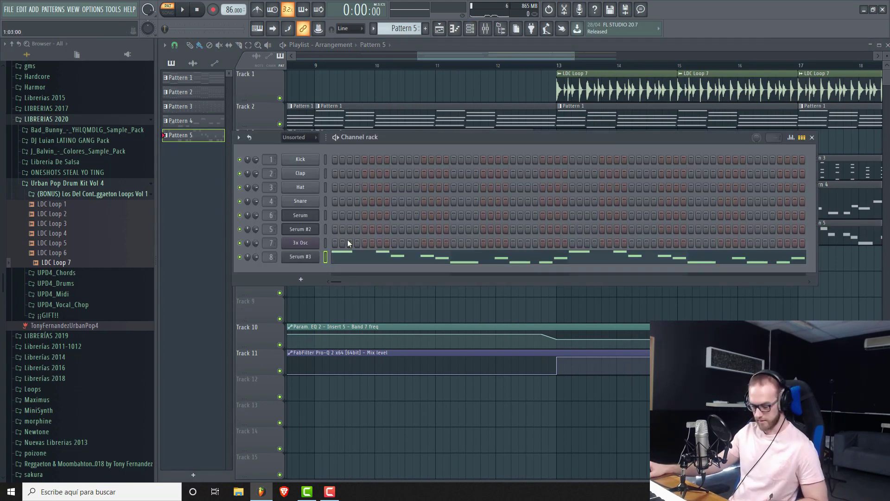
key("ctrl+shift+c")
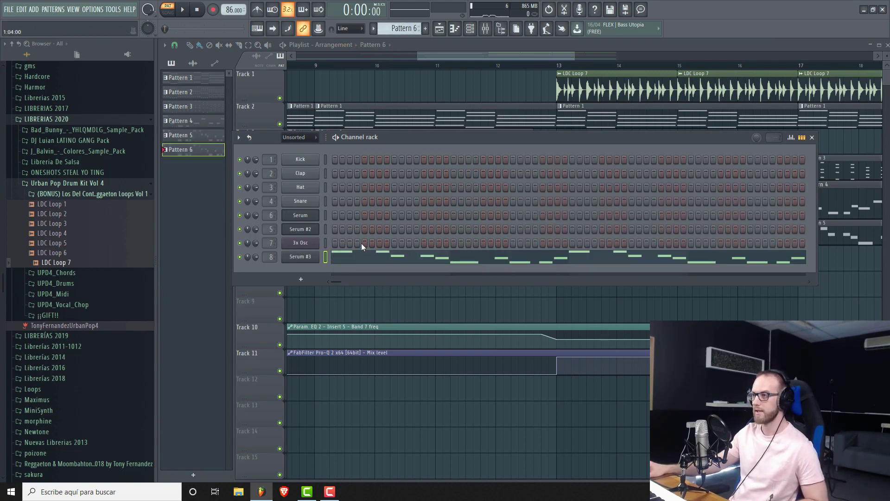
left_click(366, 258)
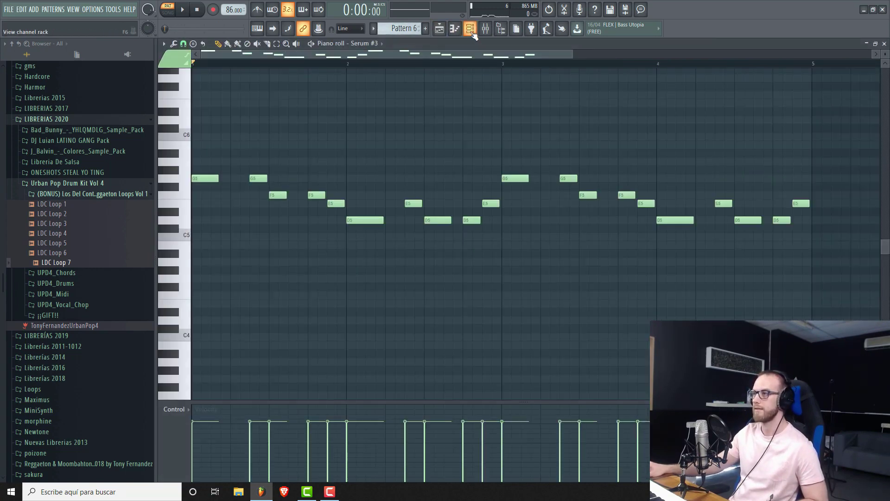
left_click(471, 29)
scroll(401, 29, "up", 5)
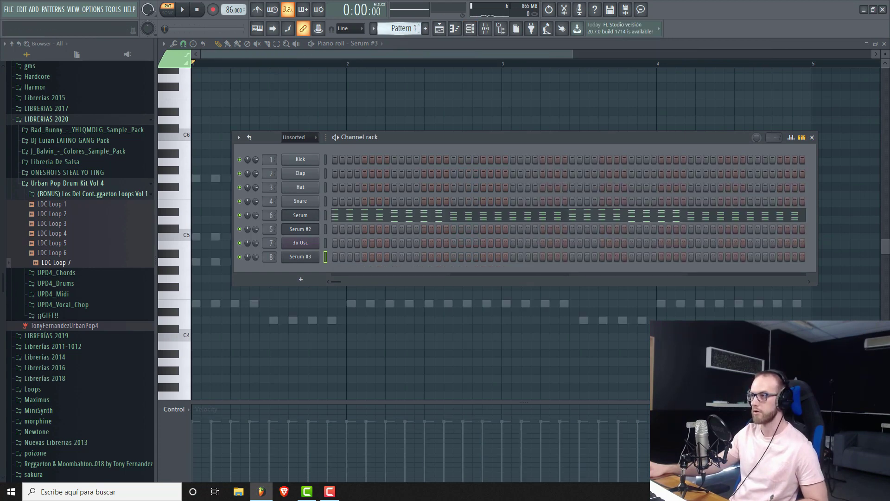
key("ctrl+v")
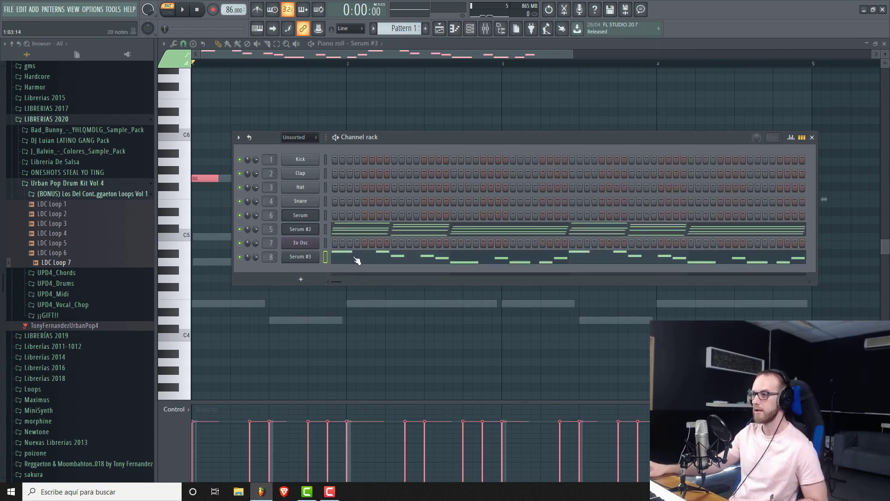
left_click(353, 256)
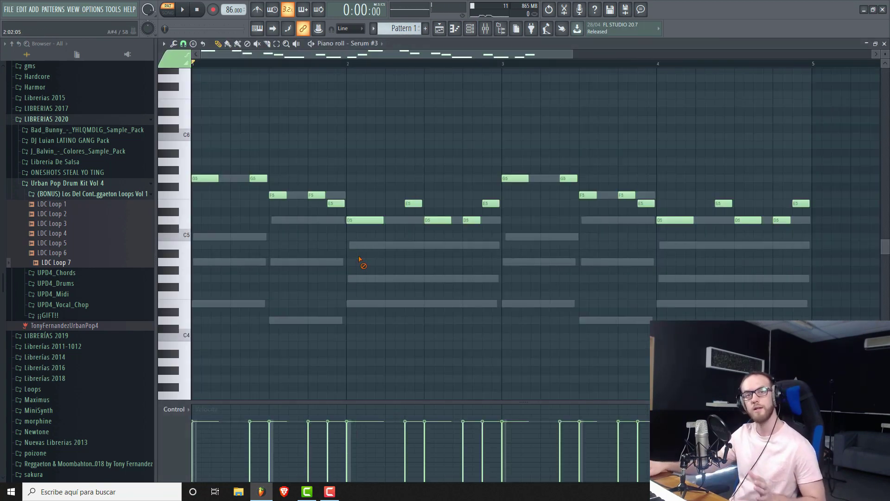
Change bar 1's second note to an E5 on beat 2, lengthen it to three-quarters of a beat and play.
left_click_drag(574, 52, 597, 51)
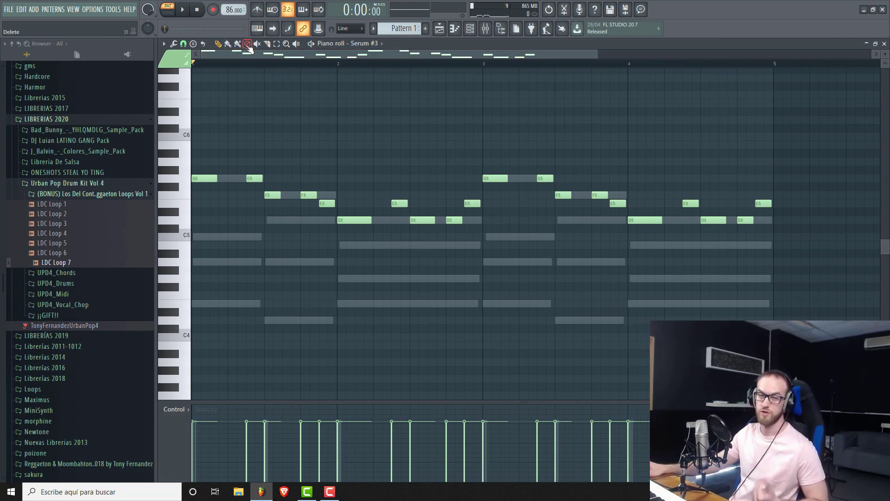
key("space")
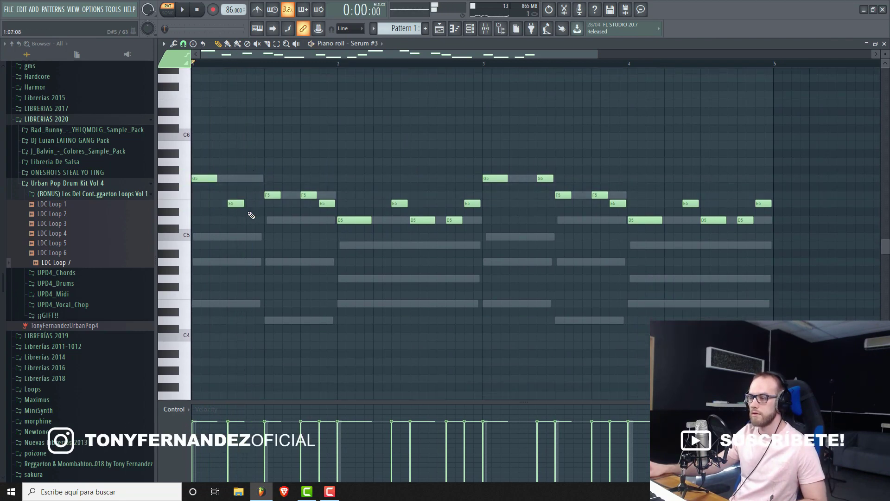
key("space")
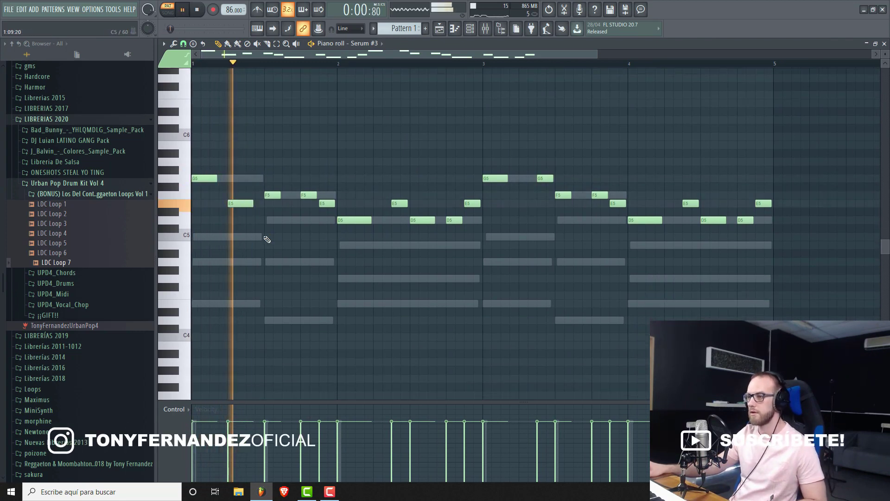
Delete the last E5 of bar 1, lower the F5 on beat 4 to D5 and play the melody.
key("space")
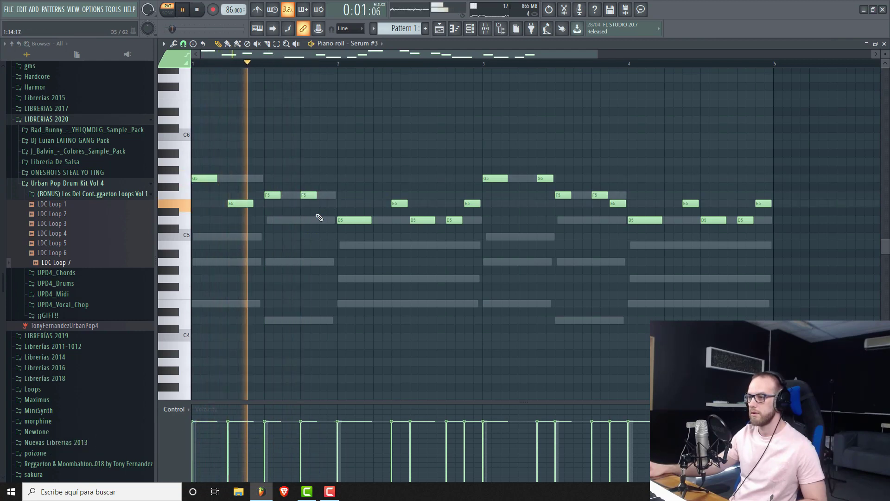
left_click_drag(308, 197, 309, 225)
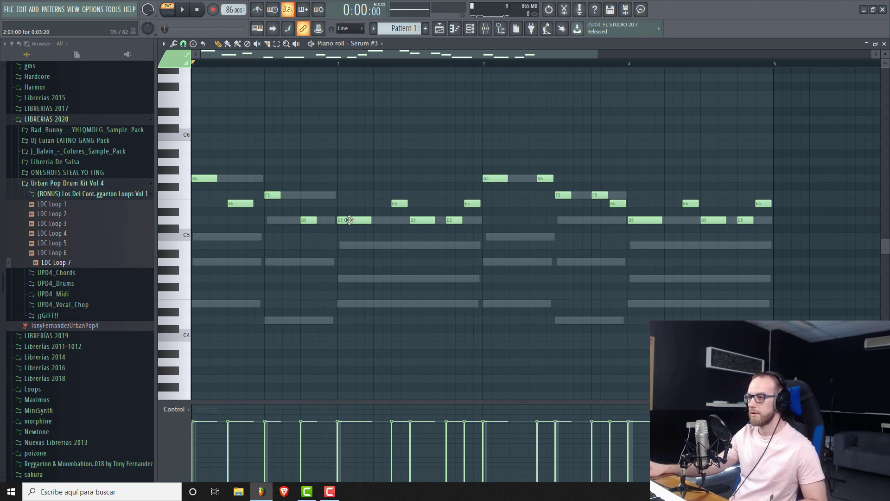
key("space")
Move bar 2's first E5 to beat 2 with a three-quarter-beat length, raise the bar's opening note to G5 and play.
mouse_move(403, 204)
left_mouse_down()
mouse_move(385, 207)
mouse_move(395, 204)
left_mouse_up()
key("space")
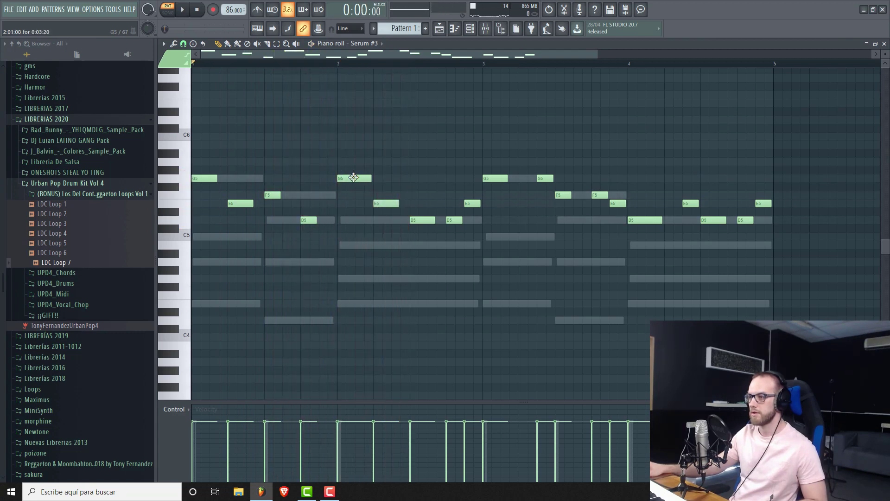
key("space")
Set bar 2's notes on beats 1, 2 and 3 to E5, D5 and E5, and delete its last two notes.
left_click_drag(386, 204, 388, 221)
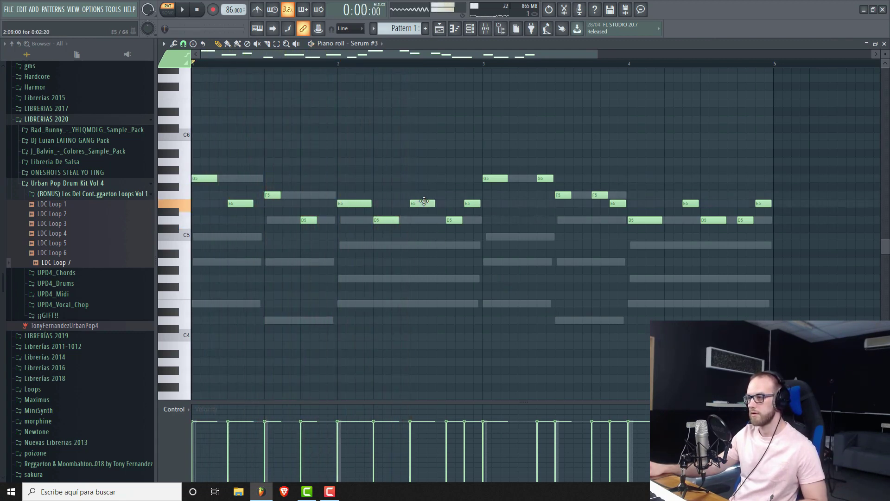
right_click(472, 203)
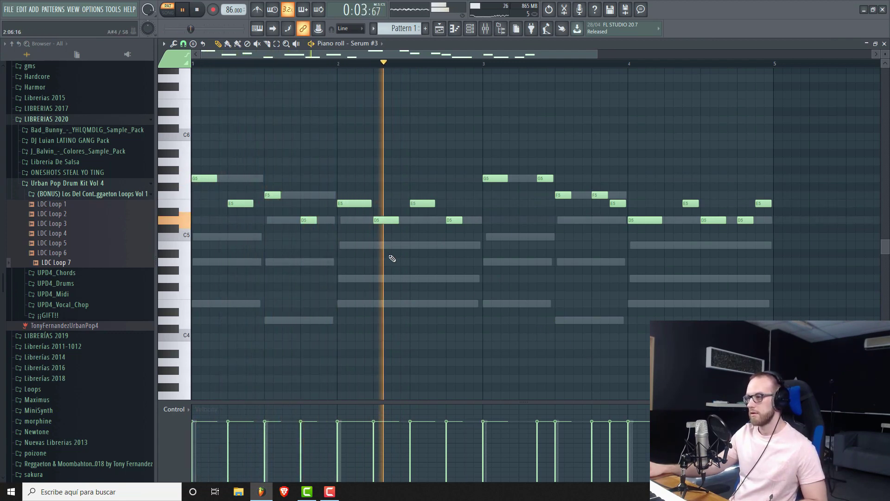
key("space")
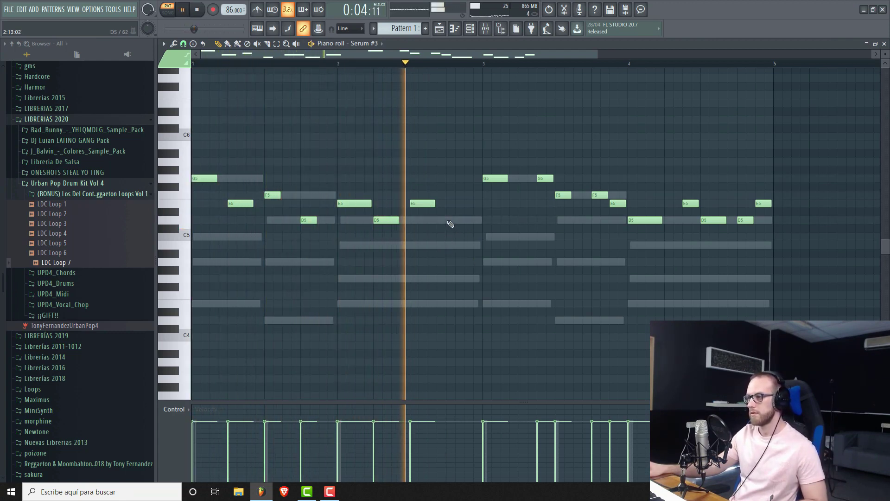
Add a B4 on beat 4 of bar 2 and delete all melody notes in bars 3 and 4.
left_click(450, 244)
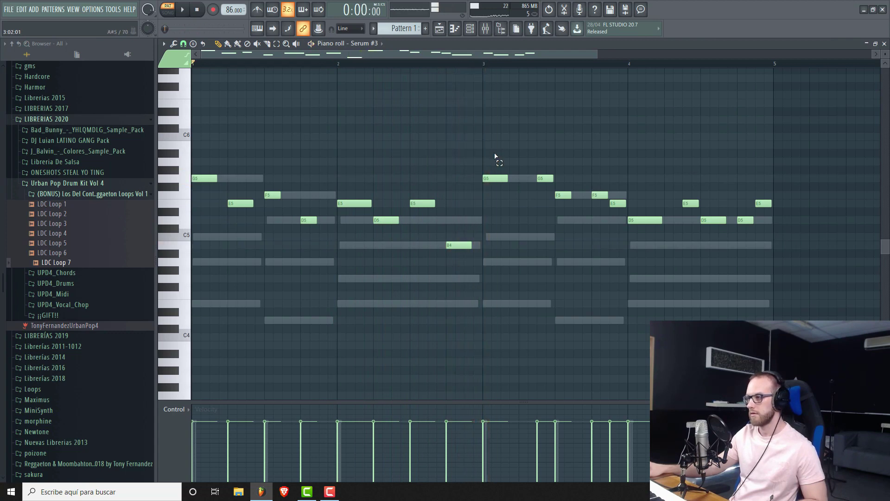
left_click_drag(496, 156, 787, 254)
key("Delete")
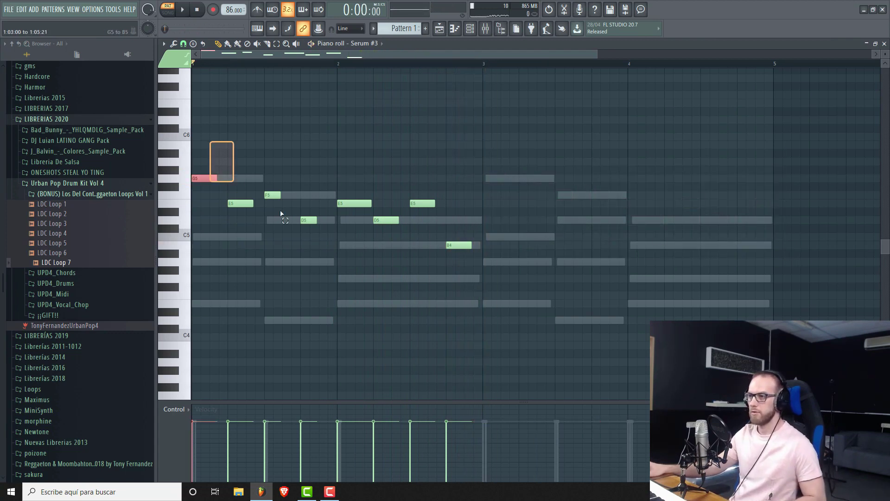
Duplicate the melody of bars 1 and 2 into bars 3 and 4 and play the pattern.
left_click_drag(239, 183, 489, 306)
left_click_drag(198, 178, 489, 178)
left_click(408, 150)
key("space")
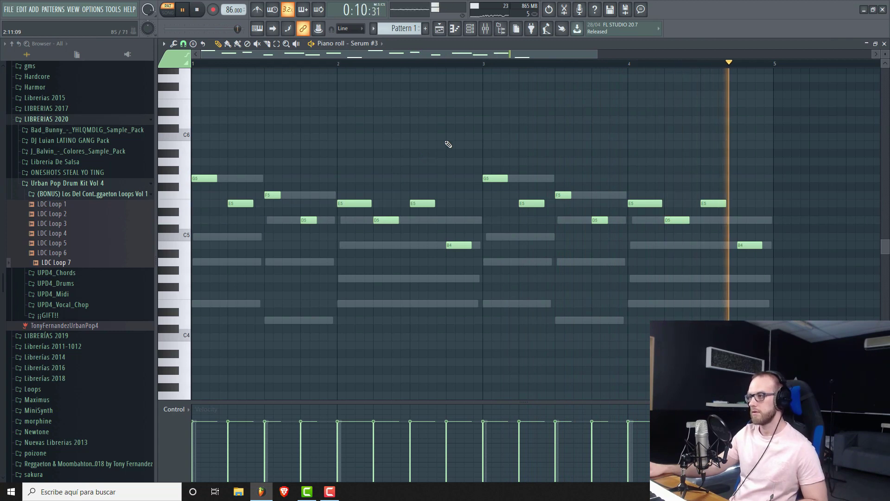
Move the new Serum #3 melody out of Pattern 1 into the empty Pattern 6.
left_click(478, 33)
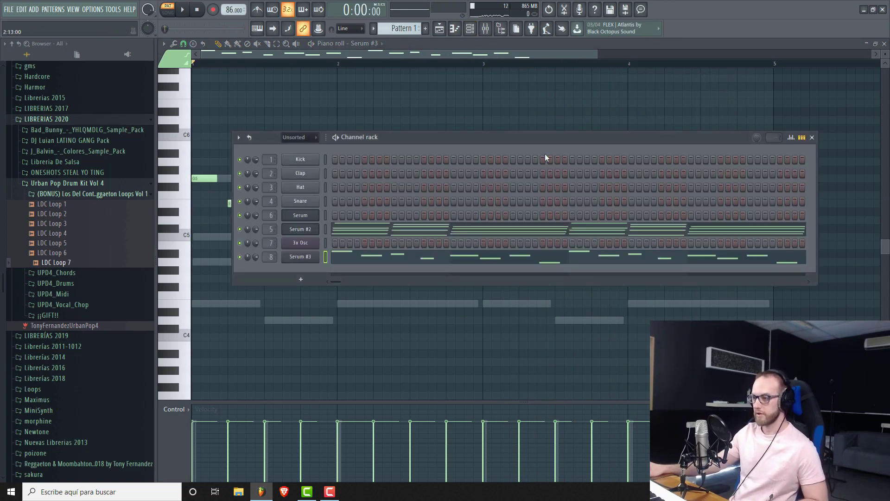
key("ctrl+z")
scroll(400, 28, "down", 5)
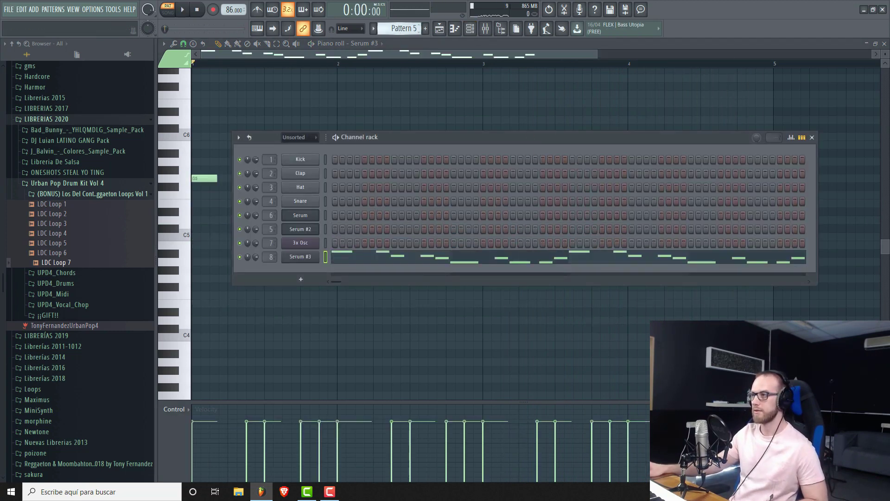
key("ctrl+v")
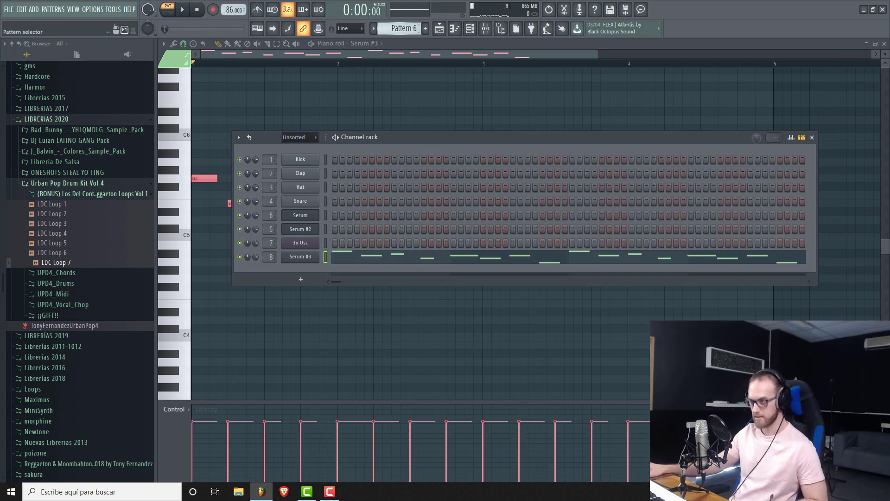
Place Pattern 6 clips on Track 7 of the playlist at bars 13 and 17.
left_click(438, 31)
left_click_drag(574, 56, 663, 56)
left_click(500, 258)
left_click(718, 262)
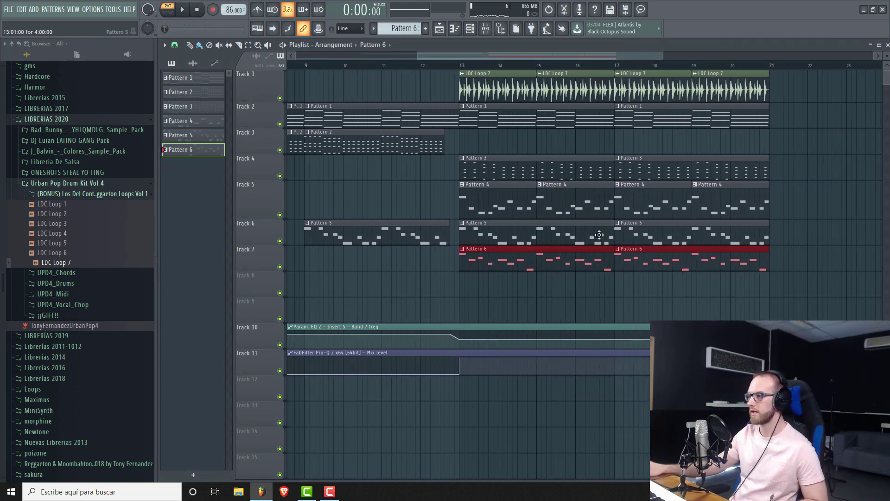
Delete the Pattern 5 clips at bars 13 and 17 on Track 6.
right_click(599, 235)
right_click(618, 230)
Play the arrangement from the start and check the Insert 8 level in the mixer.
left_click_drag(417, 58, 296, 58)
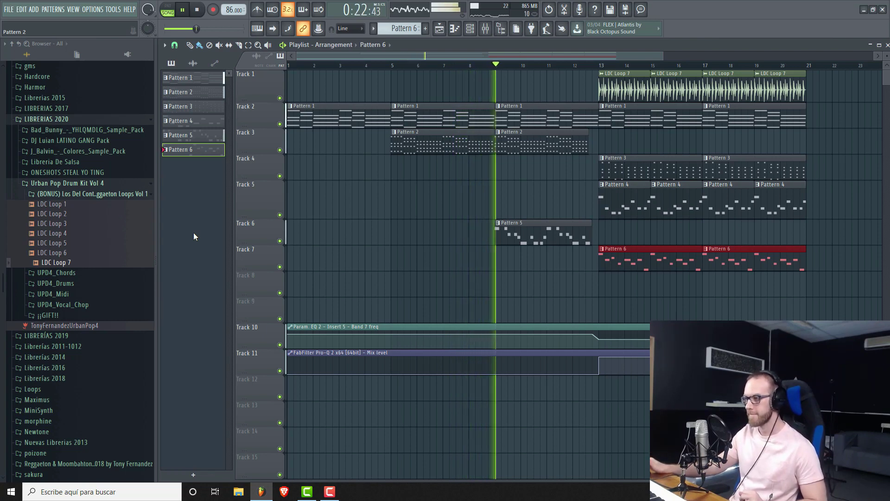
left_click(485, 28)
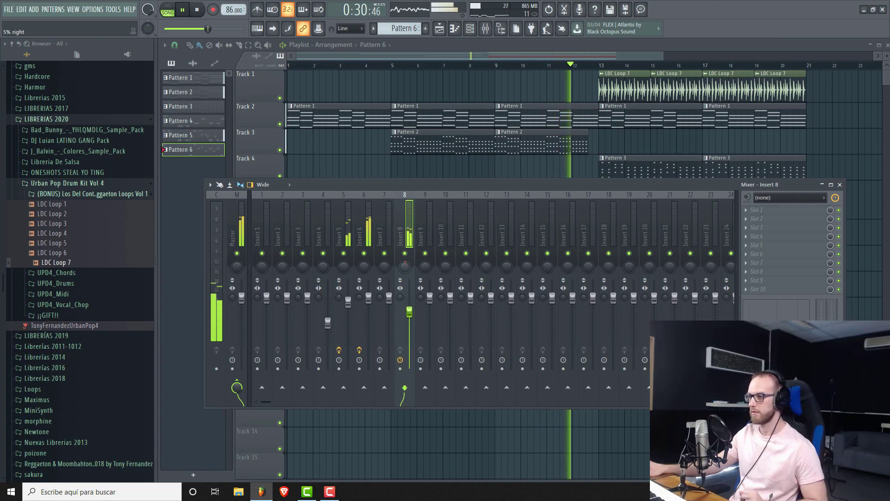
key("F9")
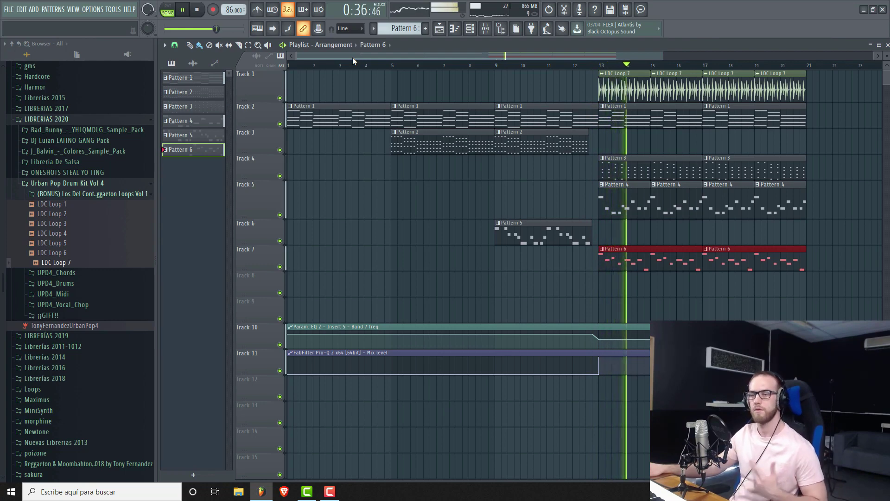
Raise the opening note of bar 2 in Pattern 6 to G5 and play the arrangement from just before bar 13.
left_click_drag(297, 56, 447, 58)
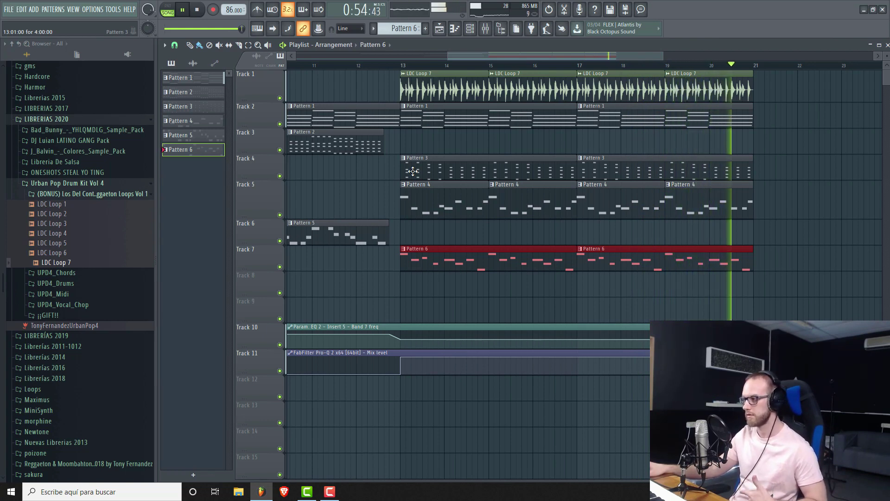
double_click(461, 261)
left_click_drag(369, 52, 234, 57)
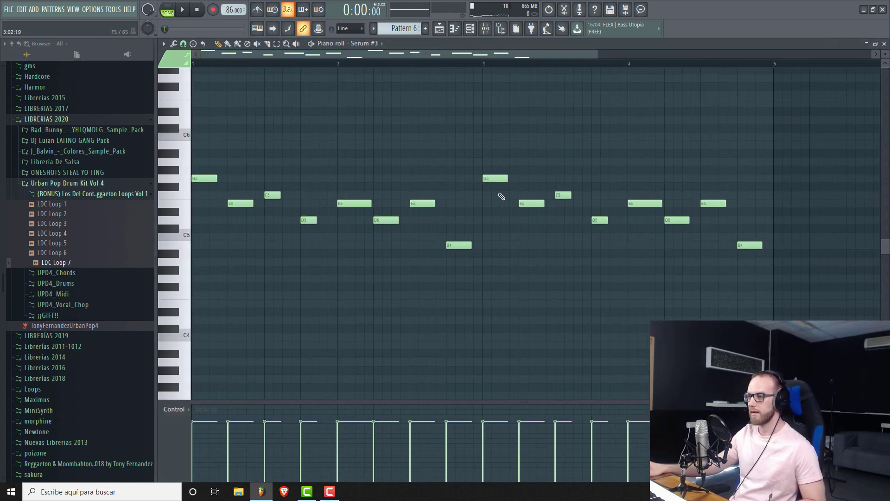
left_click(439, 28)
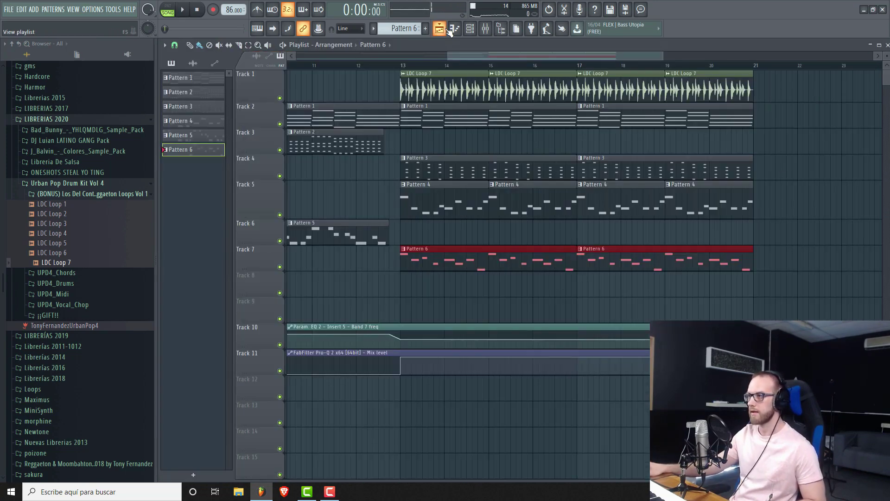
double_click(483, 247)
left_click_drag(397, 54, 223, 55)
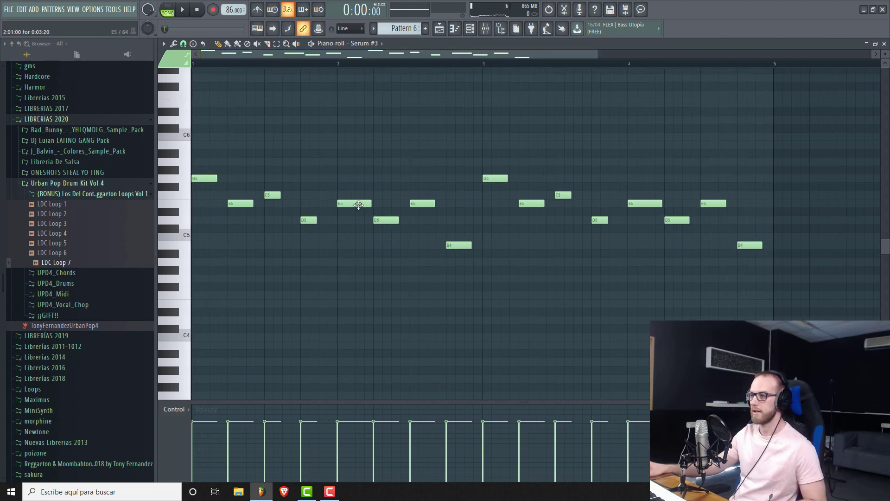
left_click(439, 28)
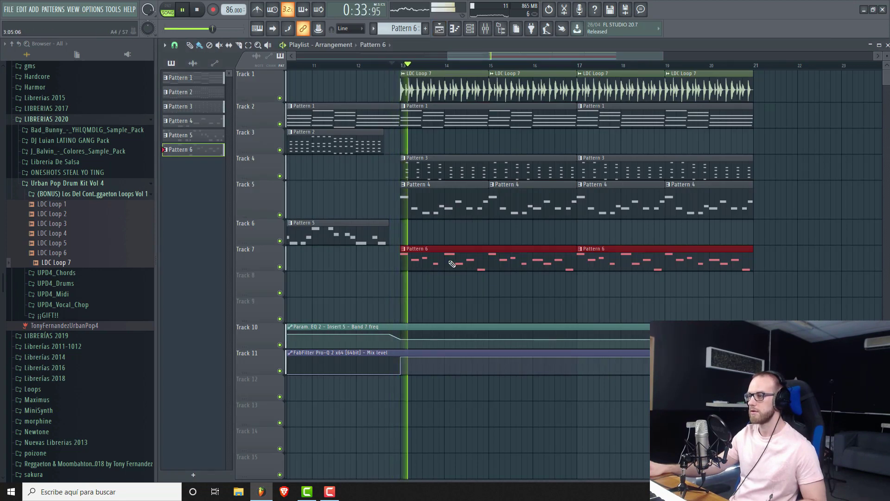
In Pattern 6, try bar 2's beat-3 note at G5 and restore E5, raise its beat-4 note to D5 and bar 4's opening note to G5.
double_click(471, 252)
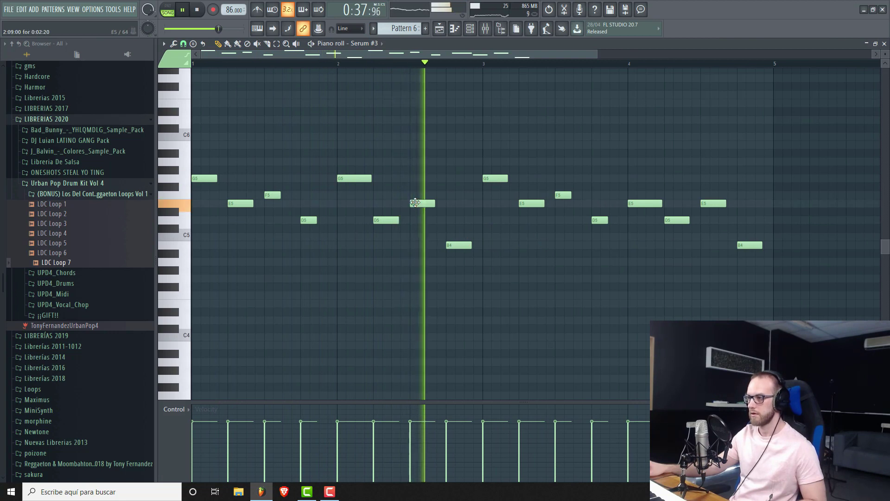
left_click_drag(417, 202, 417, 177)
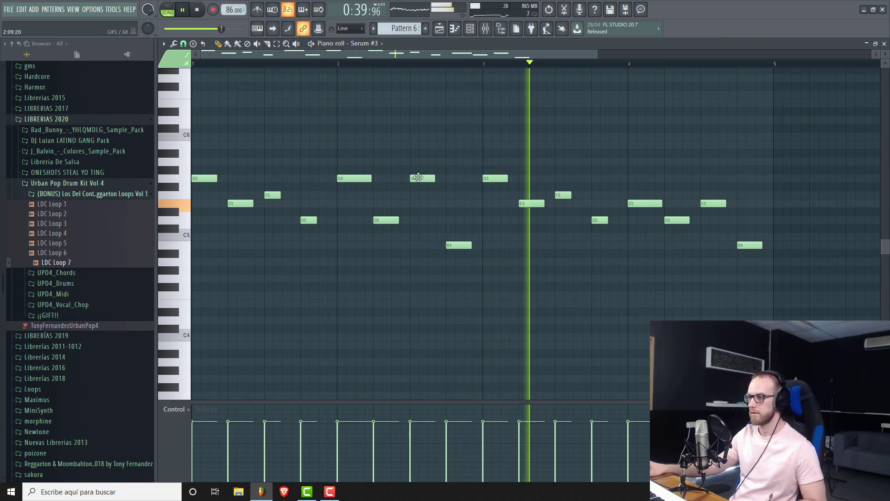
left_click_drag(458, 245, 461, 223)
left_click_drag(422, 178, 426, 203)
left_click_drag(646, 201, 650, 176)
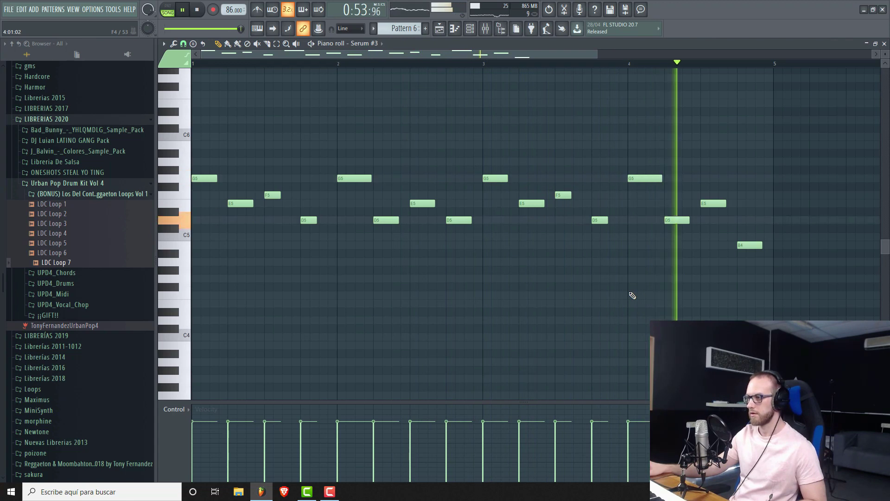
key("space")
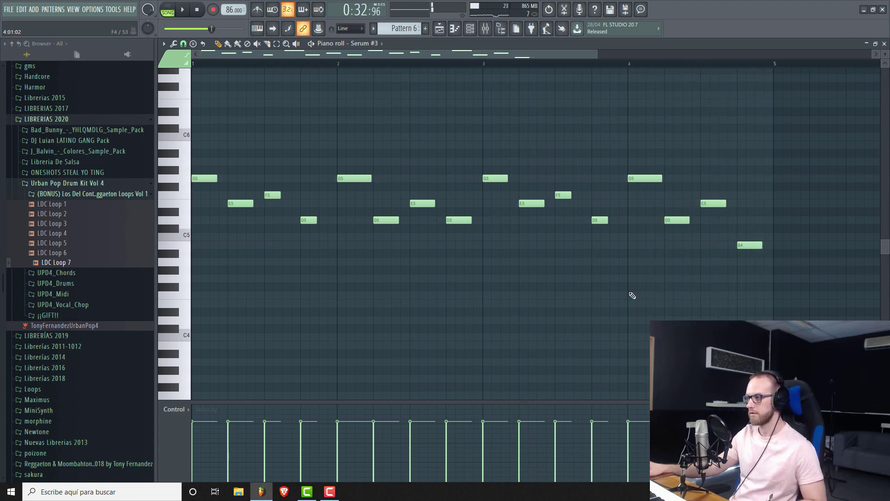
Return to the playlist with the whole arrangement in view and reset the playback position to bar 1.
left_click(440, 31)
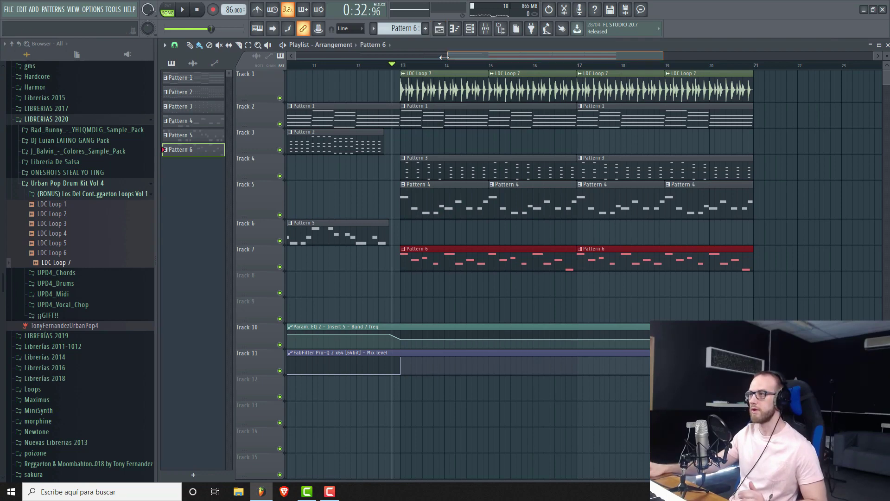
left_click_drag(448, 55, 255, 60)
left_click(197, 11)
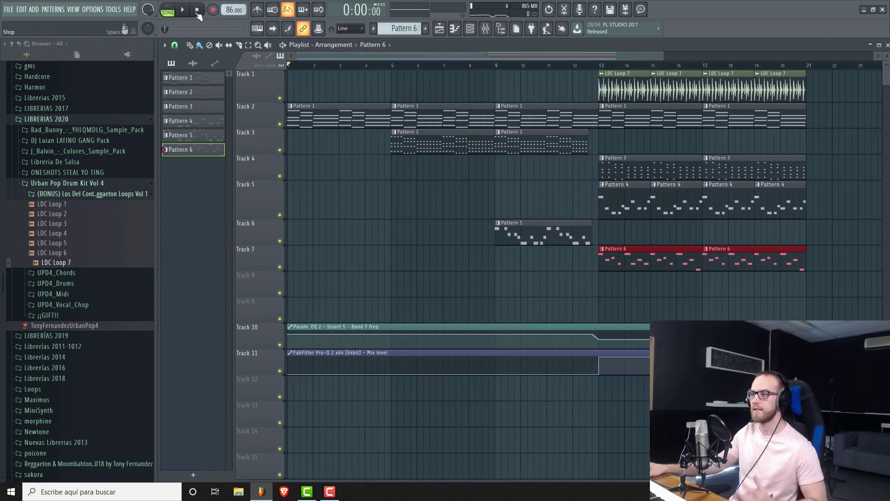